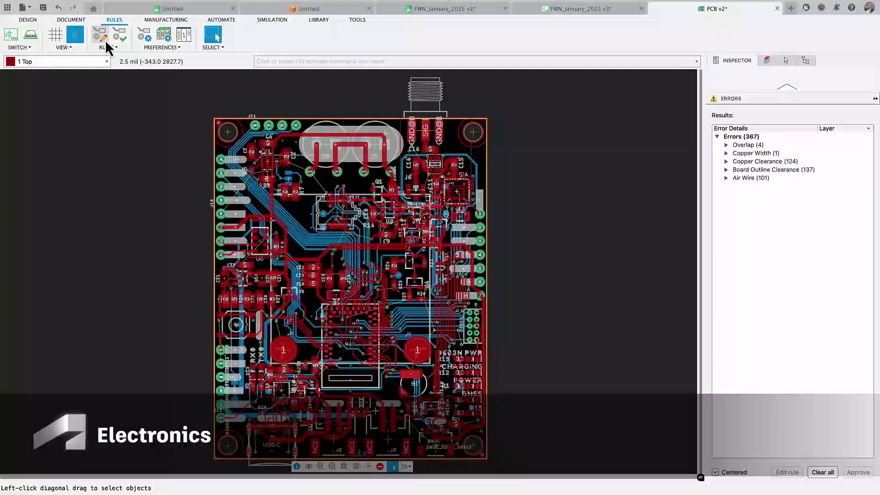
# Set the preferred value of the Copper Width design rule to 10 mil.
pyautogui.click(104, 38)
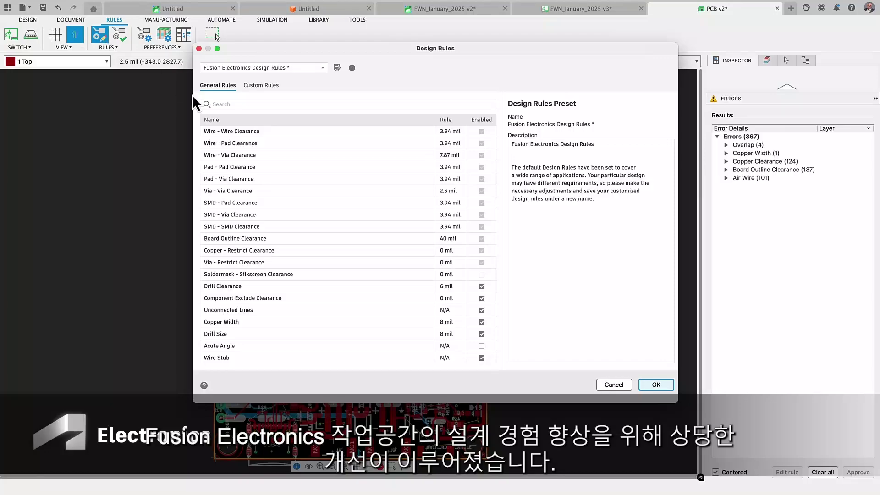
pyautogui.click(326, 324)
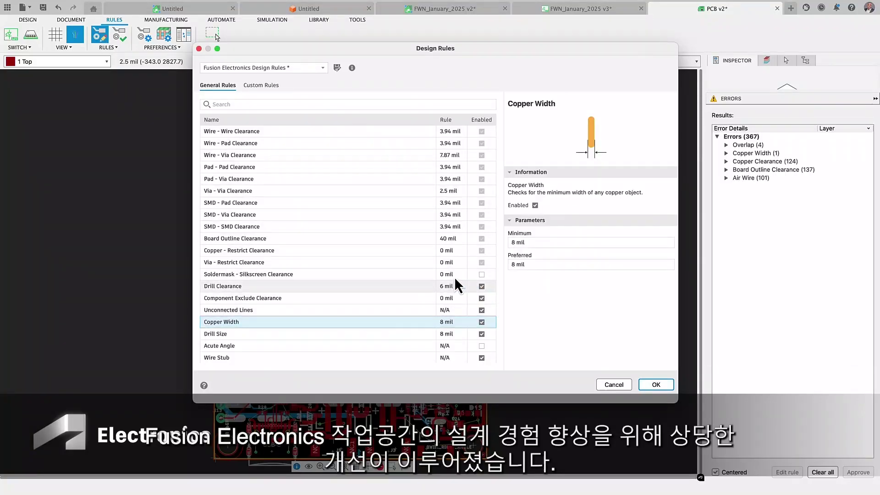
pyautogui.doubleClick(514, 264)
pyautogui.write('10')
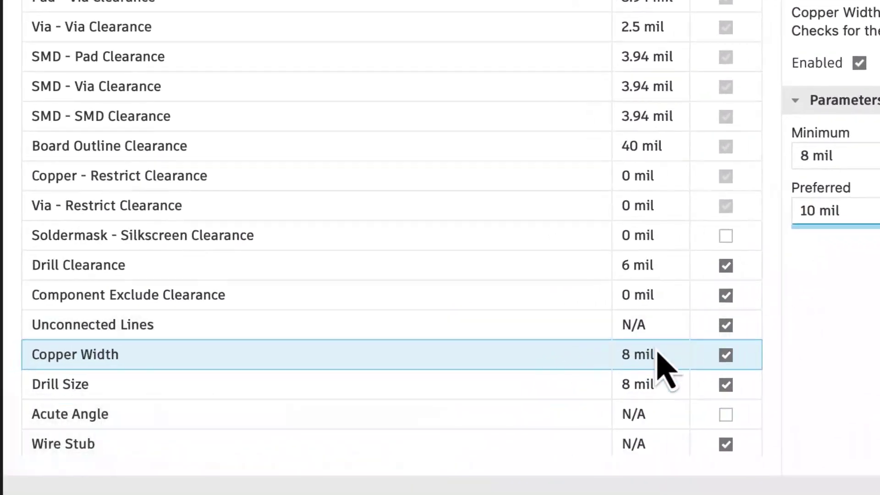
# Set the preferred value of the Drill Size design rule to 12 mil.
pyautogui.click(303, 395)
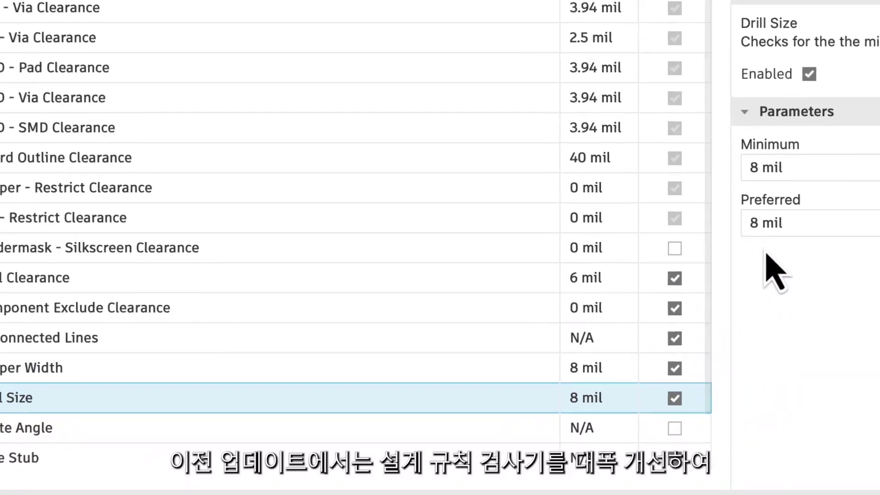
pyautogui.click(758, 224)
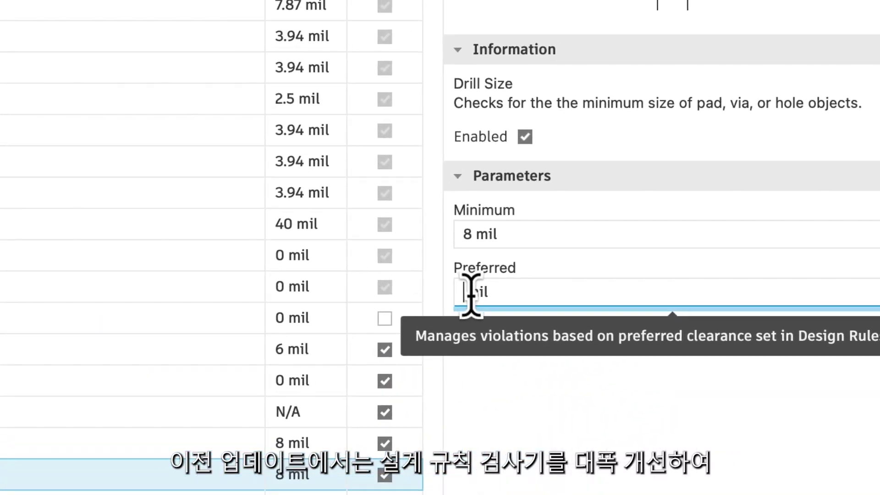
pyautogui.write('12')
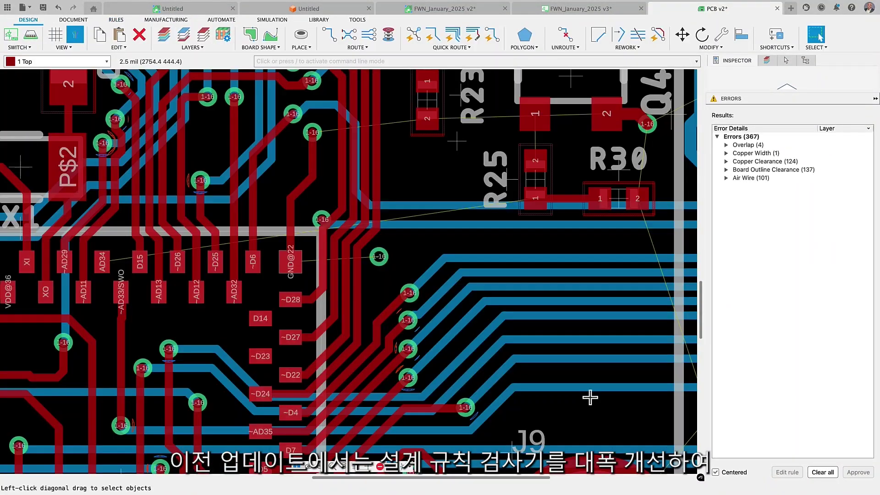
# Start Route Manual with the trace width and the via drill both set to their minimum of 8 mil.
pyautogui.click(329, 36)
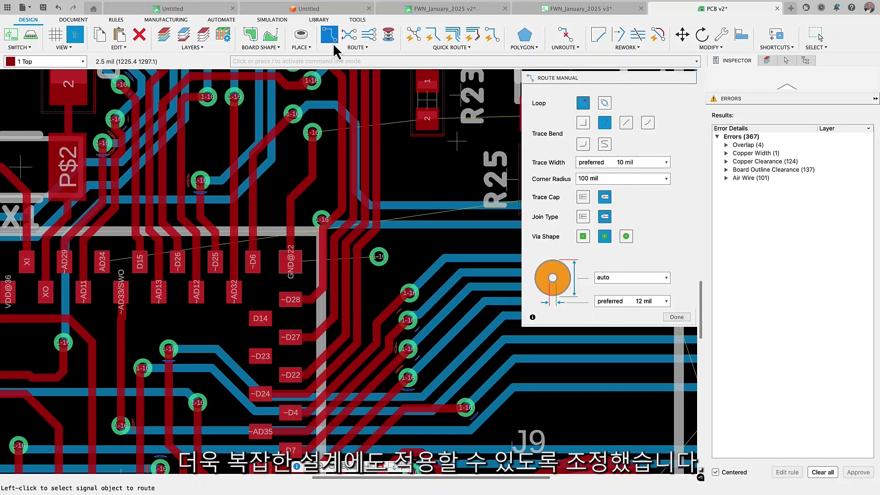
pyautogui.click(660, 164)
pyautogui.click(661, 172)
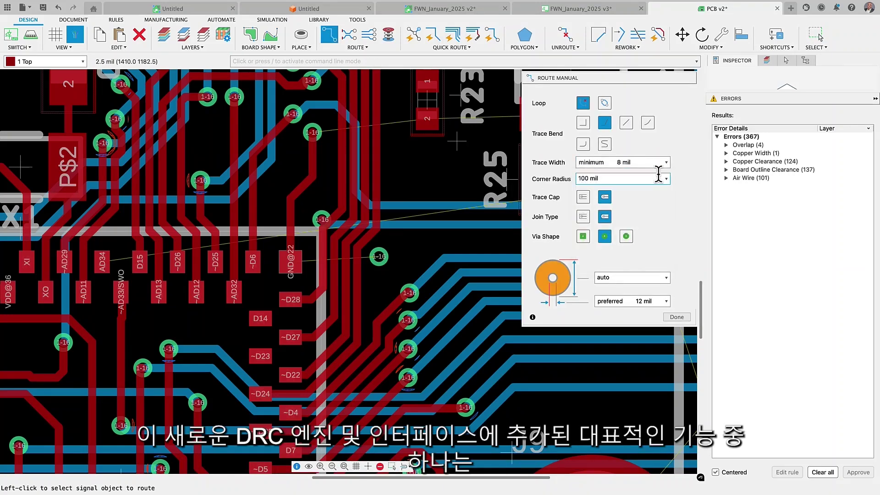
pyautogui.click(668, 303)
pyautogui.click(663, 309)
# Route pad AD34 down to a via and along the bottom layer to a second via near the GND@22 via.
pyautogui.click(103, 268)
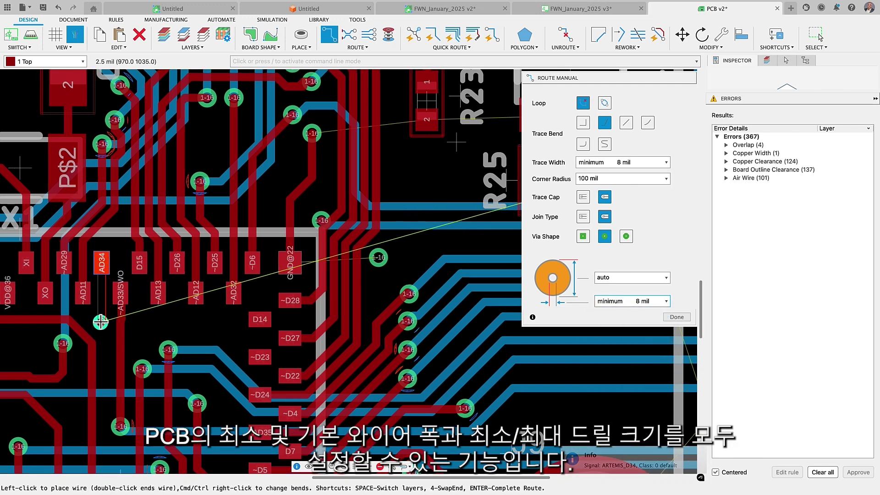
pyautogui.press('space')
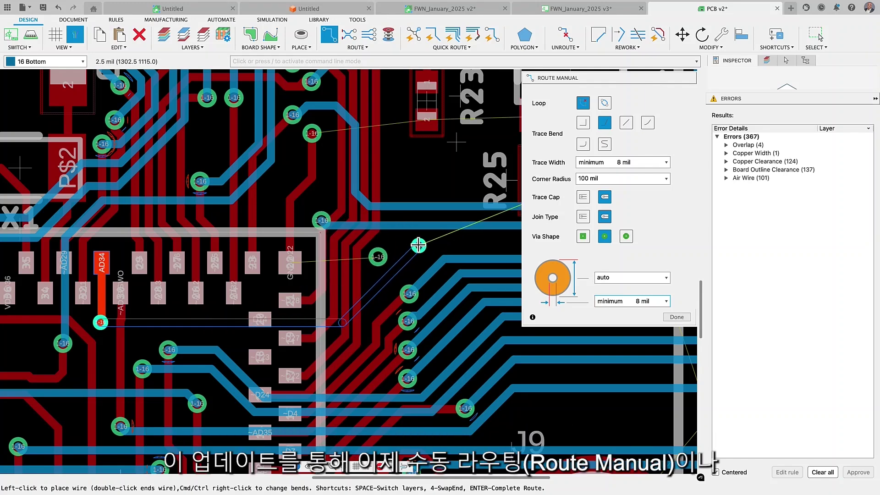
pyautogui.click(418, 246)
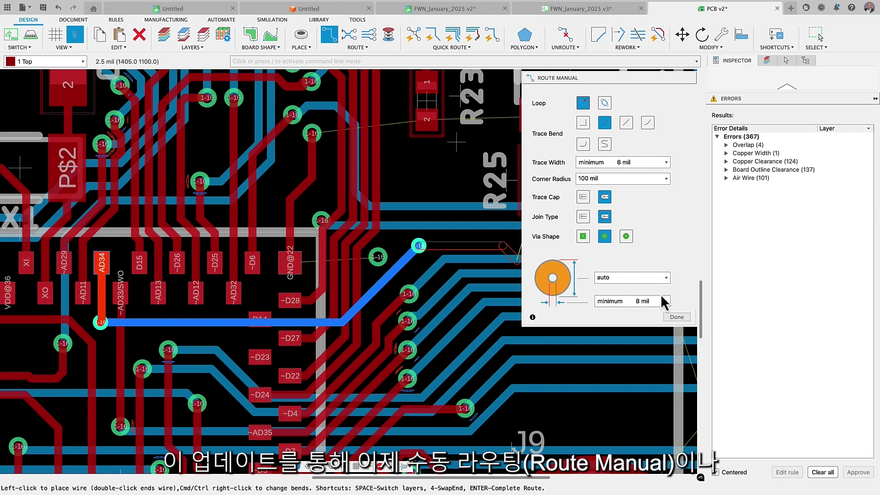
# Set the trace width to the preferred 10 mil and finish the route on the top layer at pad 1 of R25.
pyautogui.click(666, 162)
pyautogui.click(648, 183)
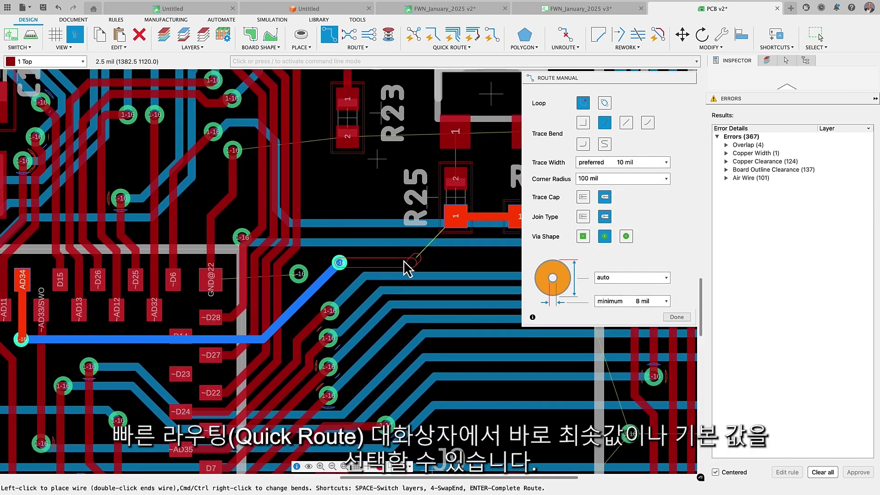
pyautogui.hscroll(3, 408, 270)
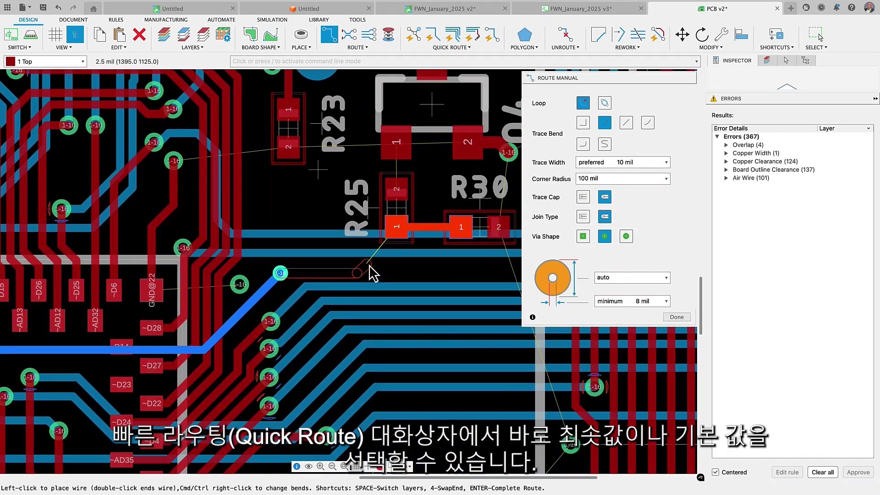
pyautogui.click(396, 229)
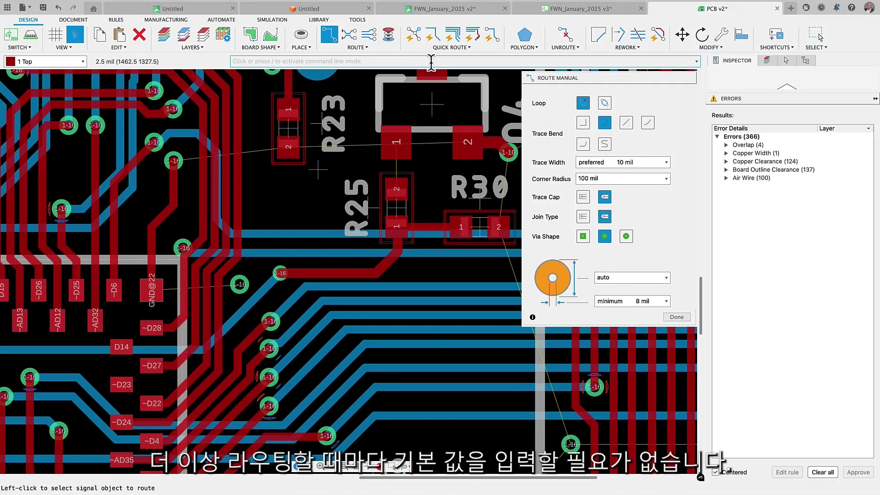
# Quick-route the signal between R25 pad 2 and Q4 pad 1 on the active layer at the preferred 10 mil width.
pyautogui.click(434, 40)
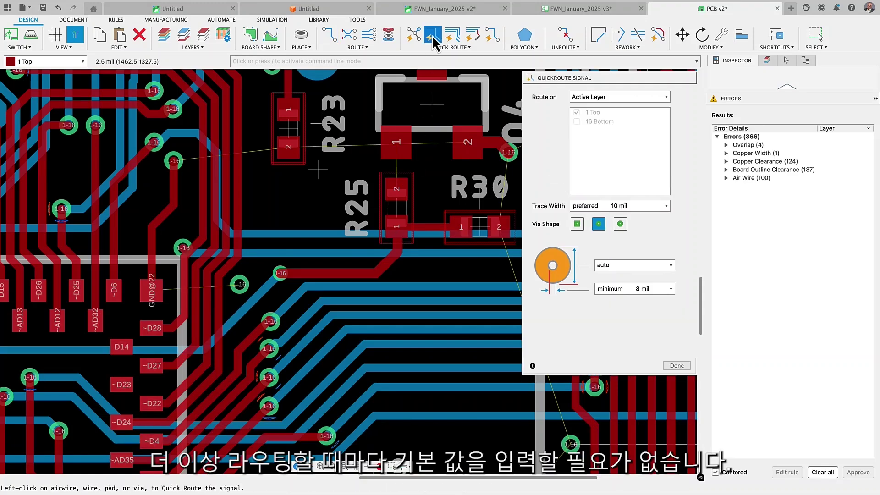
pyautogui.click(670, 210)
pyautogui.click(606, 226)
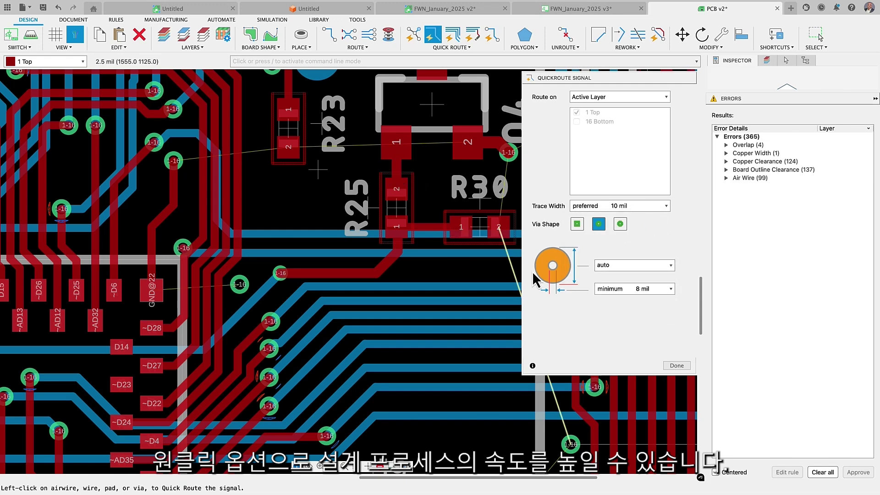
pyautogui.click(674, 365)
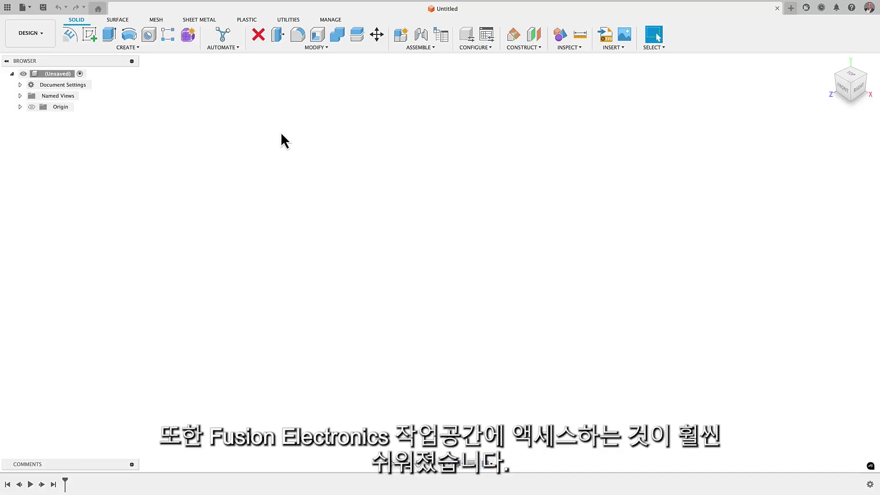
# Create a new electronics design from the empty 3D design.
pyautogui.click(30, 7)
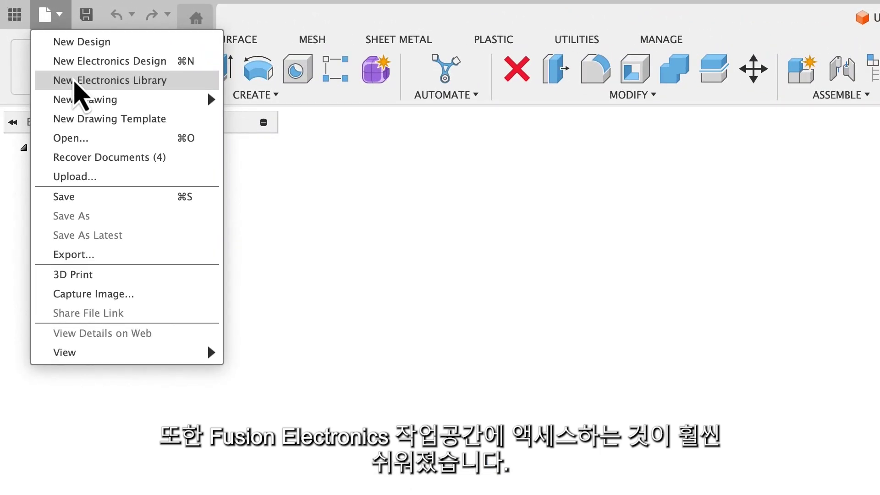
pyautogui.click(84, 81)
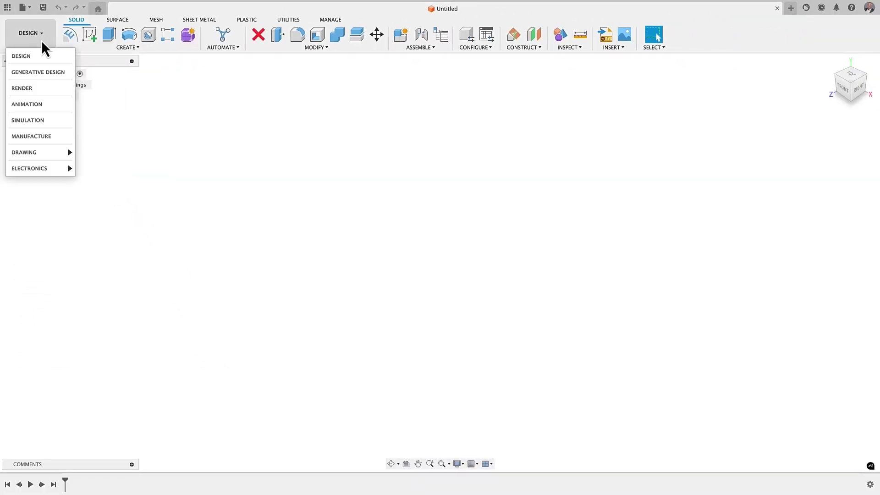
pyautogui.moveTo(48, 173)
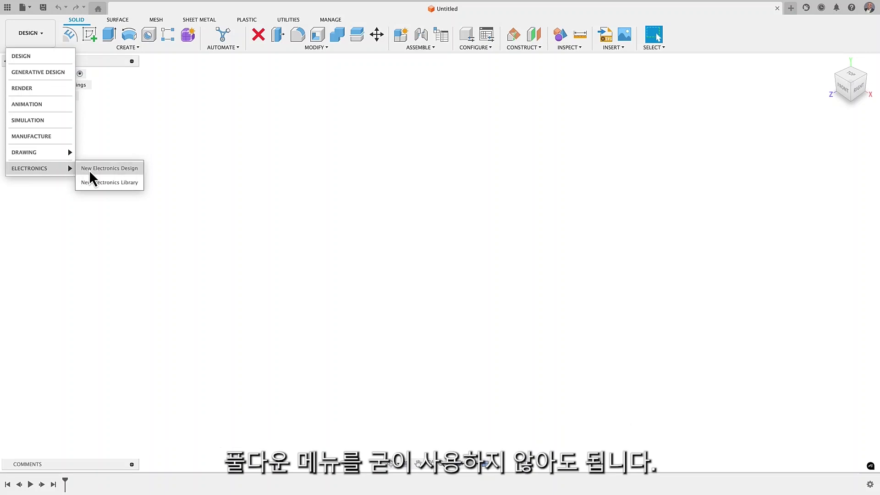
pyautogui.click(89, 170)
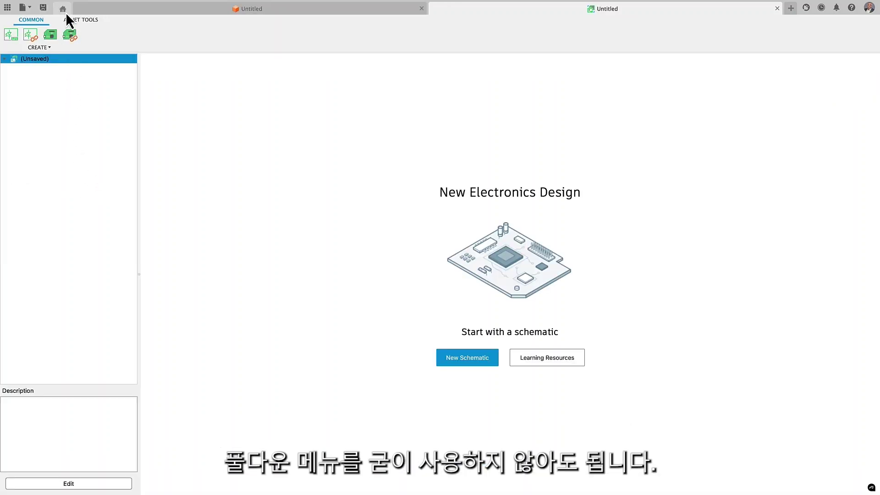
# View the My Fusion start page for Electronics Engineering and return to the new electronics design.
pyautogui.click(65, 11)
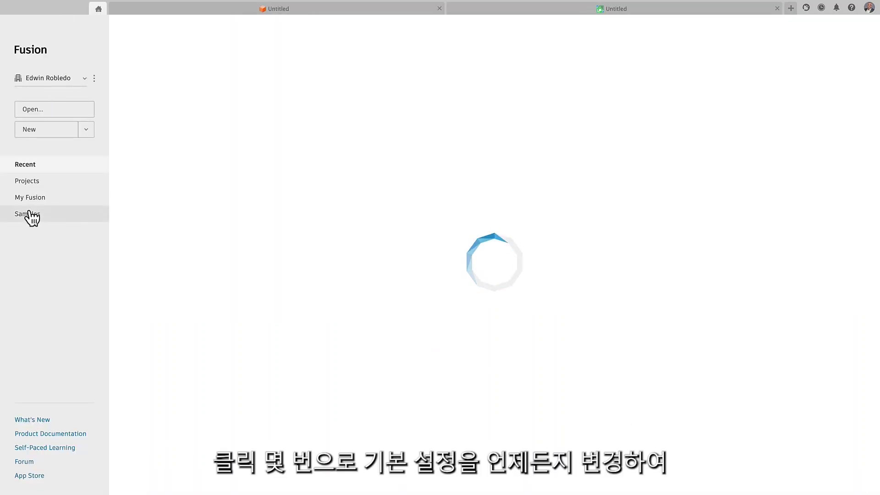
pyautogui.click(31, 202)
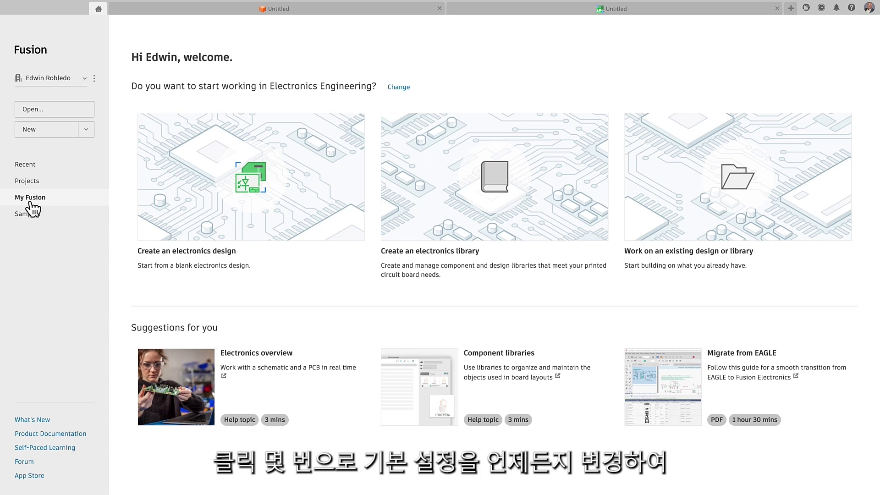
pyautogui.click(478, 9)
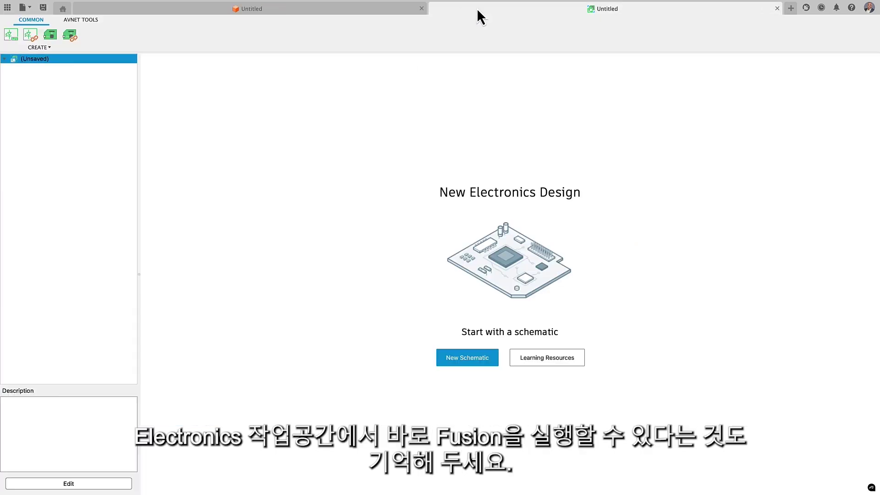
# Start a new schematic in the electronics design and bring the schematic document to the front.
pyautogui.click(480, 358)
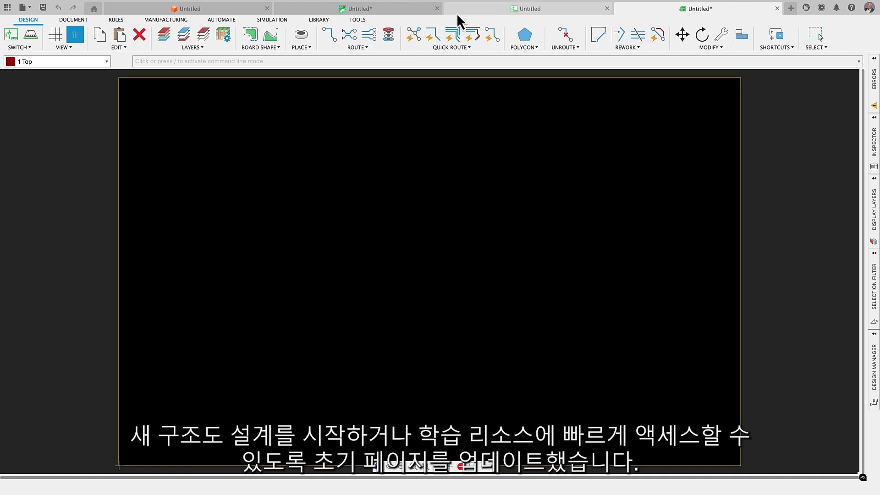
pyautogui.click(456, 13)
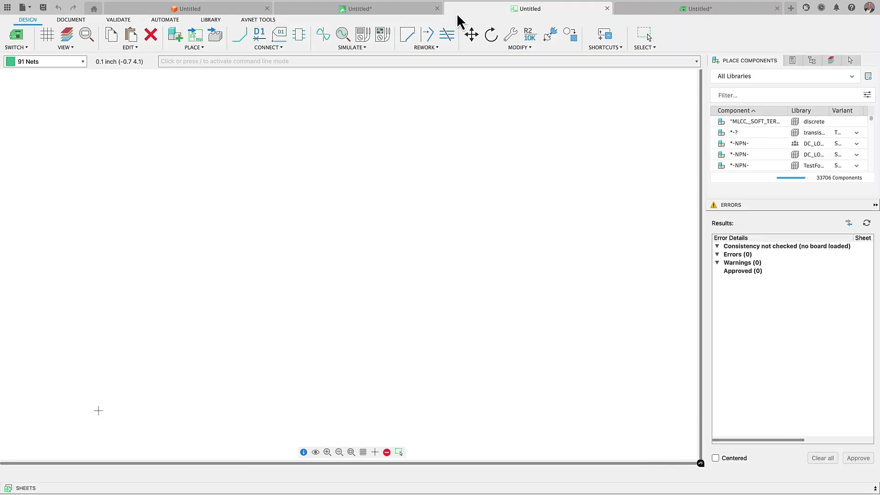
# Insert the HDMI_Splitter electronic design from the TechMarketing project, HDMI Splitter folder, Version 2, into the schematic.
pyautogui.click(208, 50)
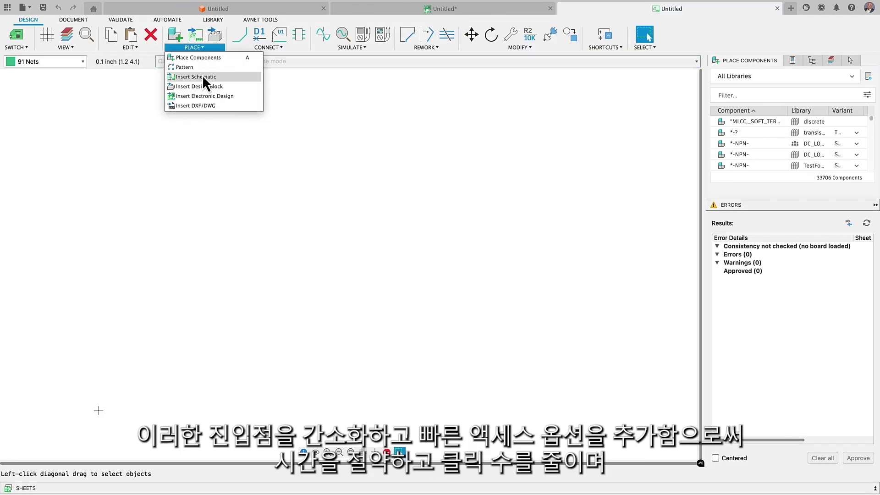
pyautogui.click(204, 94)
pyautogui.click(305, 247)
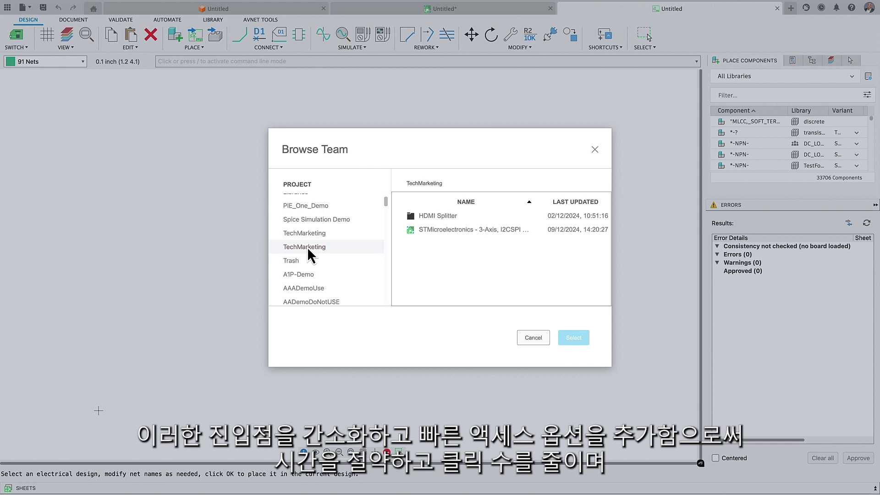
pyautogui.doubleClick(418, 219)
pyautogui.doubleClick(420, 230)
pyautogui.click(429, 233)
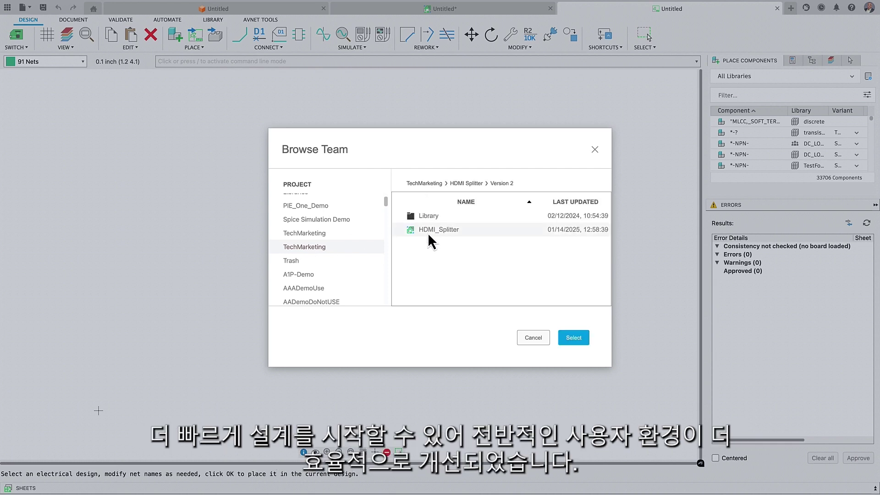
pyautogui.click(574, 338)
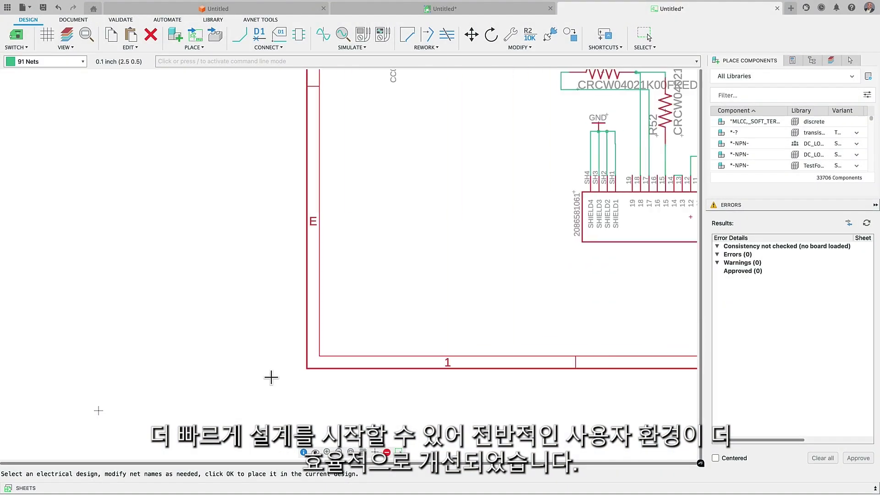
pyautogui.click(24, 47)
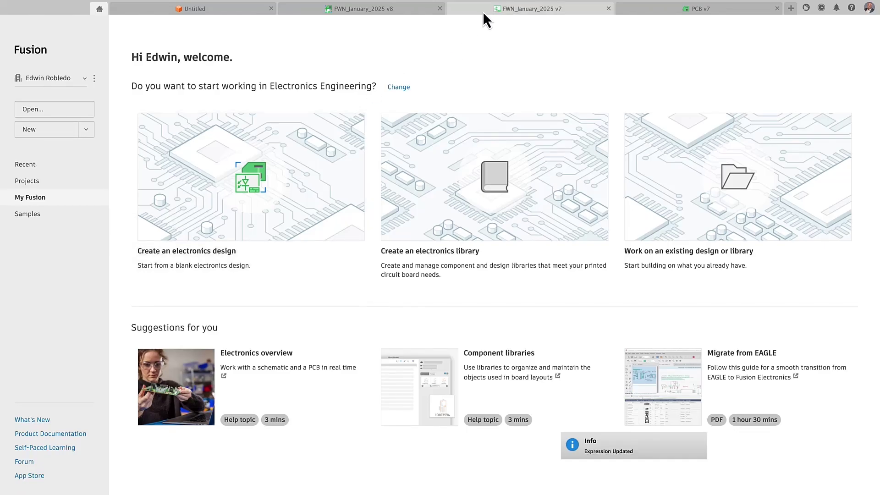
# Switch to the FWN_January_2025 v7 schematic and bring up the Place Components list.
pyautogui.click(483, 10)
pyautogui.click(27, 7)
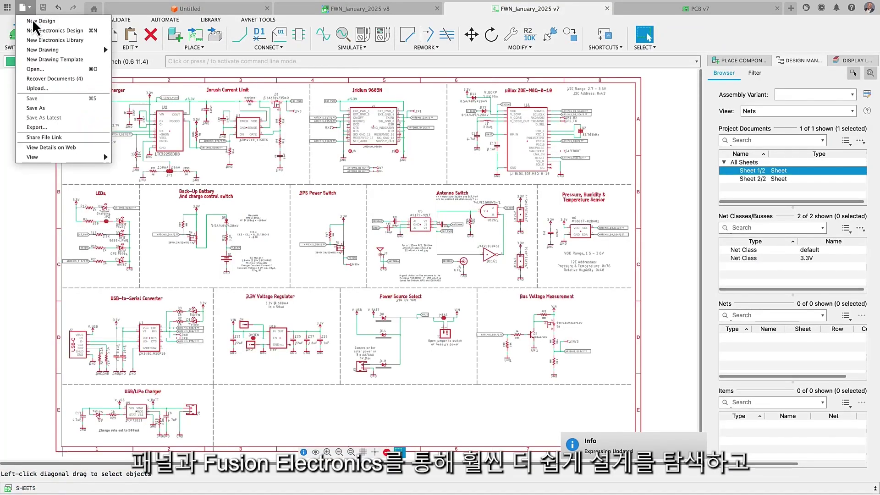
pyautogui.moveTo(46, 157)
pyautogui.click(152, 264)
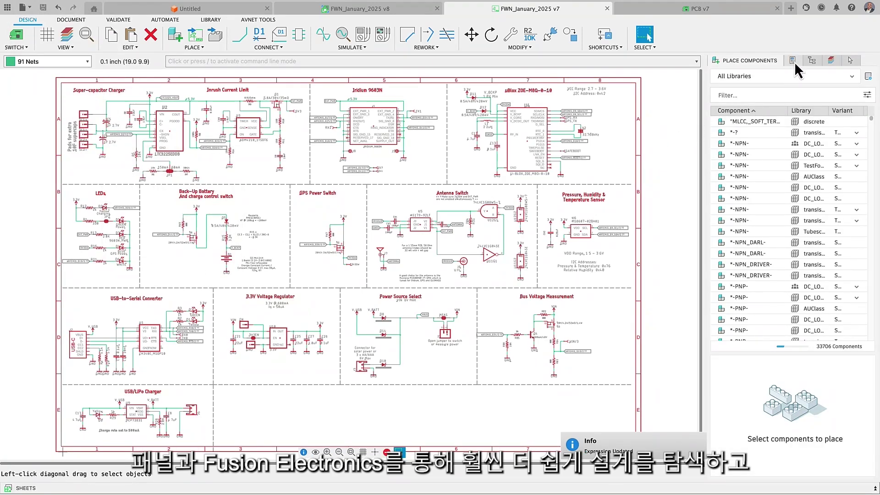
# Set the Design Manager view to Components and locate resistor R1 in the schematic.
pyautogui.click(794, 62)
pyautogui.click(791, 63)
pyautogui.click(851, 111)
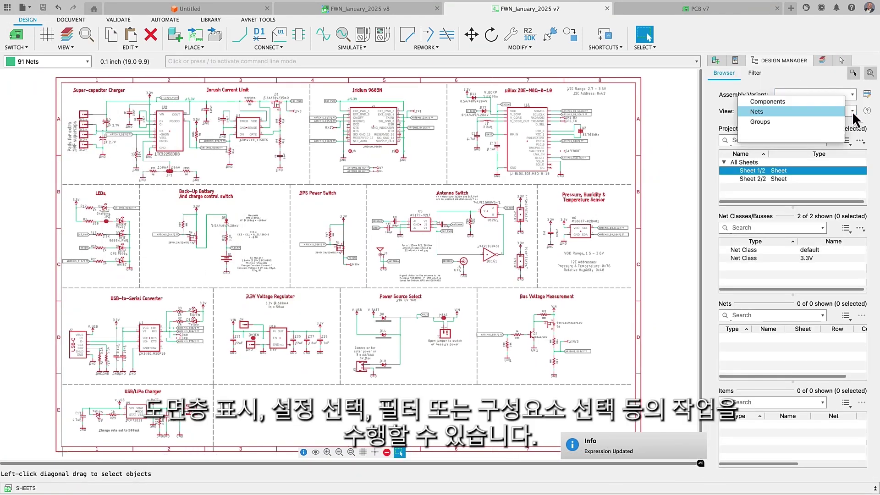
pyautogui.click(767, 101)
pyautogui.click(770, 278)
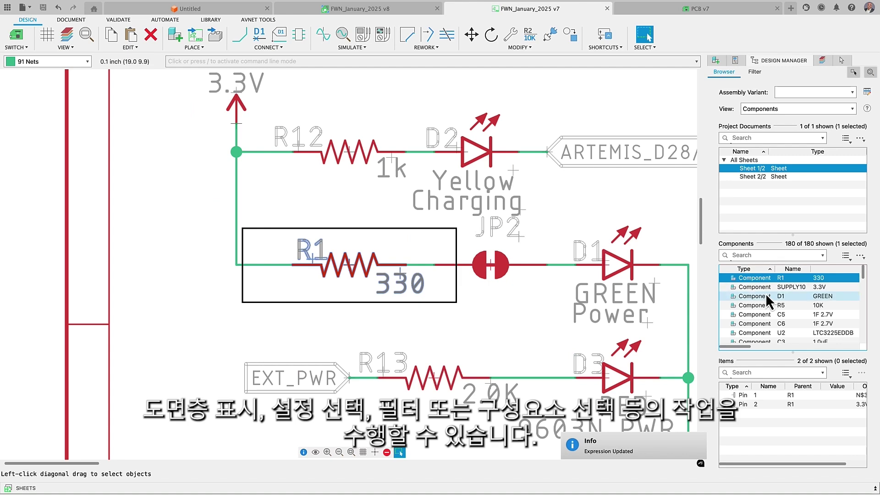
# Locate LED D1 in the schematic from the component list and collapse the docked panel group.
pyautogui.click(767, 297)
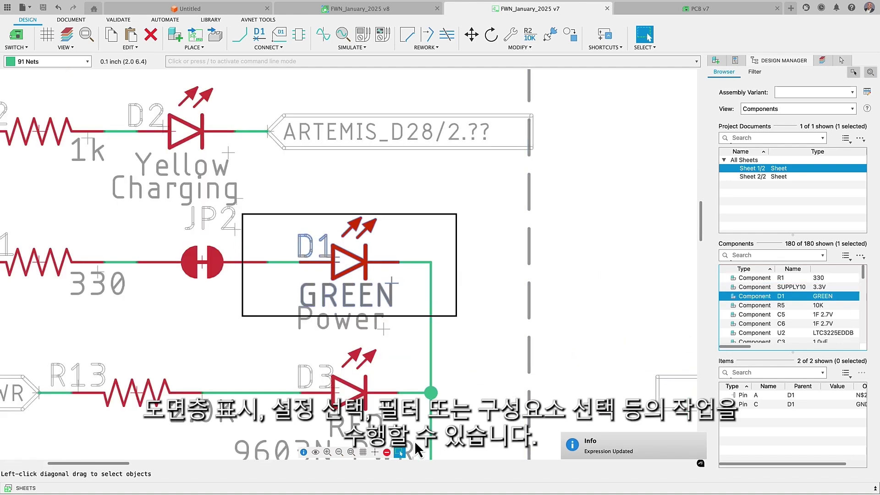
pyautogui.click(351, 454)
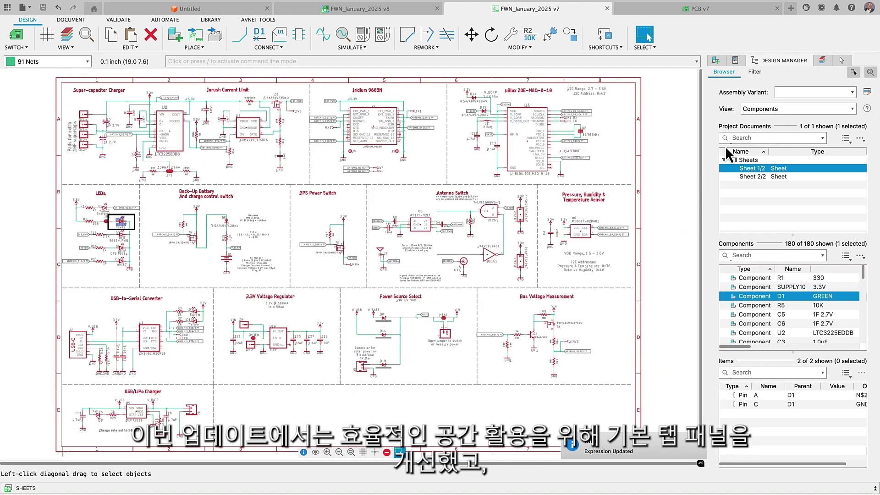
pyautogui.rightClick(775, 59)
pyautogui.click(794, 63)
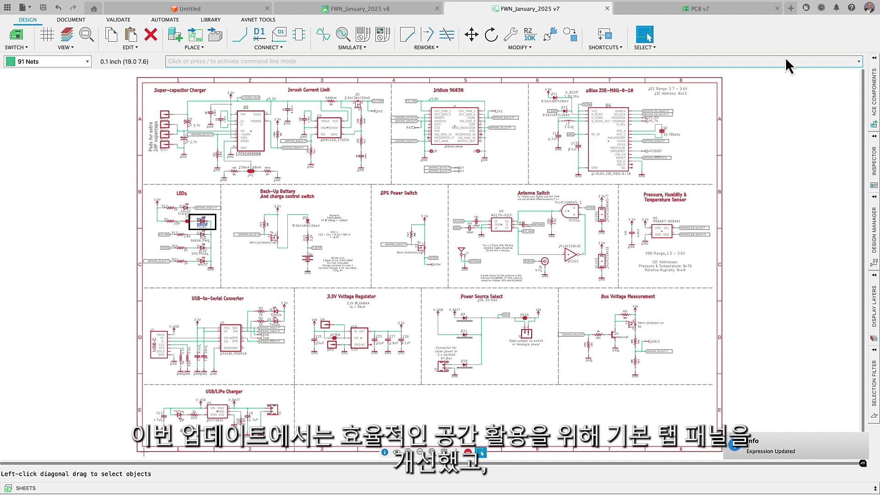
# In the PCB v7 board, create a Fill Polygon Shape via stitching for signal GND over a rectangular area in the board's middle.
pyautogui.click(727, 10)
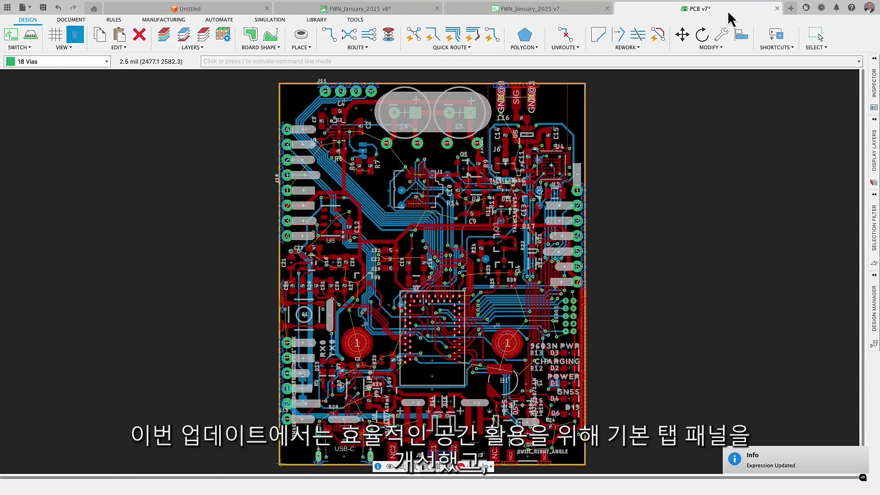
pyautogui.click(365, 50)
pyautogui.click(367, 96)
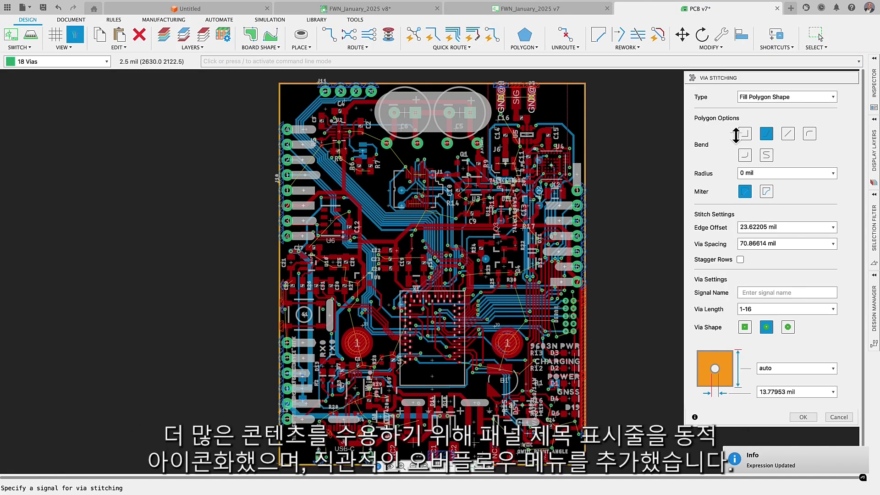
pyautogui.click(749, 293)
pyautogui.write('GND')
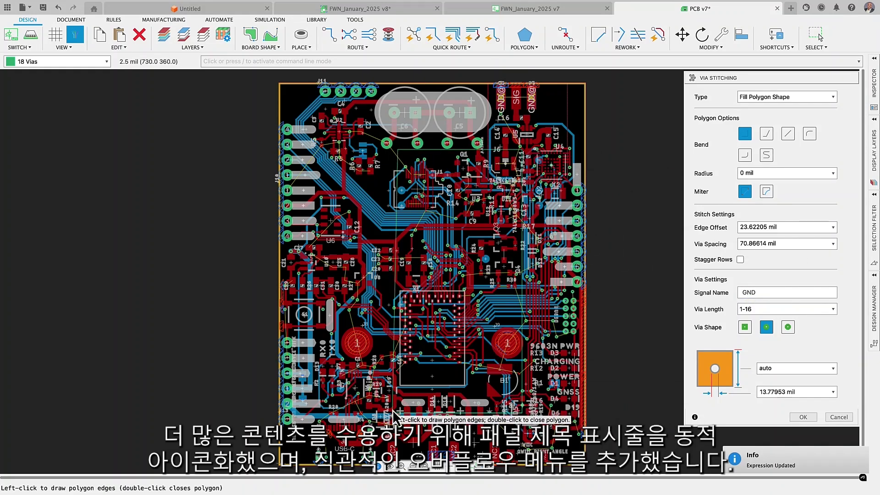
pyautogui.click(579, 431)
pyautogui.doubleClick(431, 418)
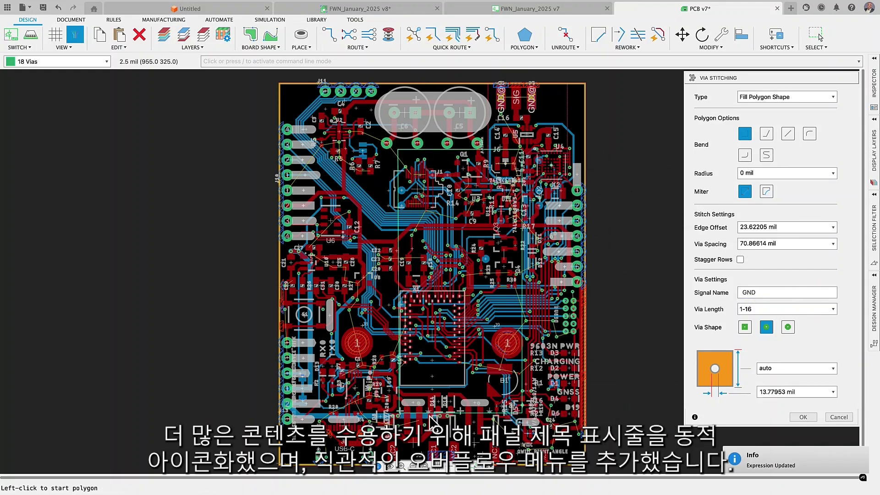
pyautogui.click(803, 417)
# Limit the selection filter to Via Stitching and move the stitched rectangle to the lower-left area of the board.
pyautogui.click(874, 228)
pyautogui.click(744, 194)
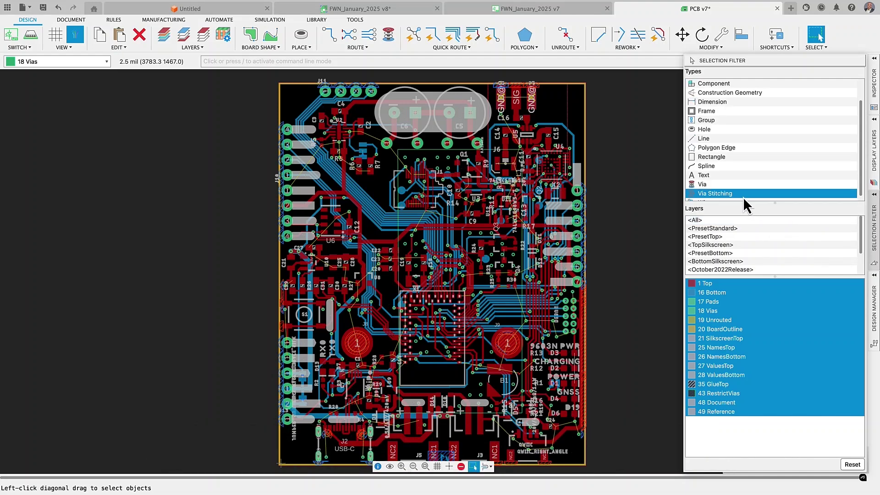
pyautogui.moveTo(484, 191); pyautogui.dragTo(426, 242)
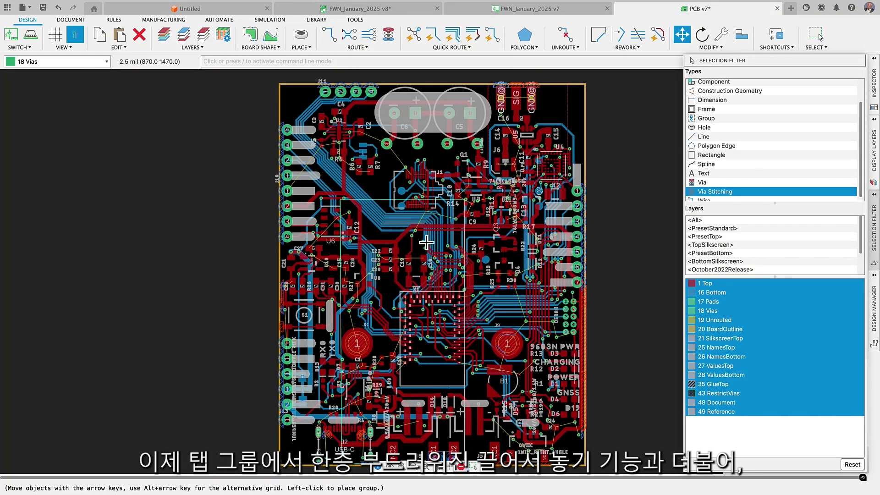
pyautogui.click(387, 238)
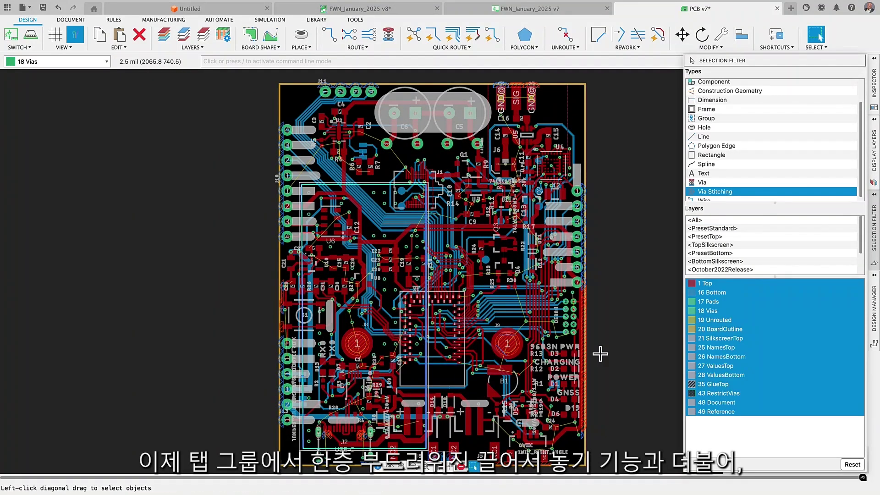
# Show the Design Manager and pull it out of the docked group as a floating panel over the board's left side.
pyautogui.click(874, 293)
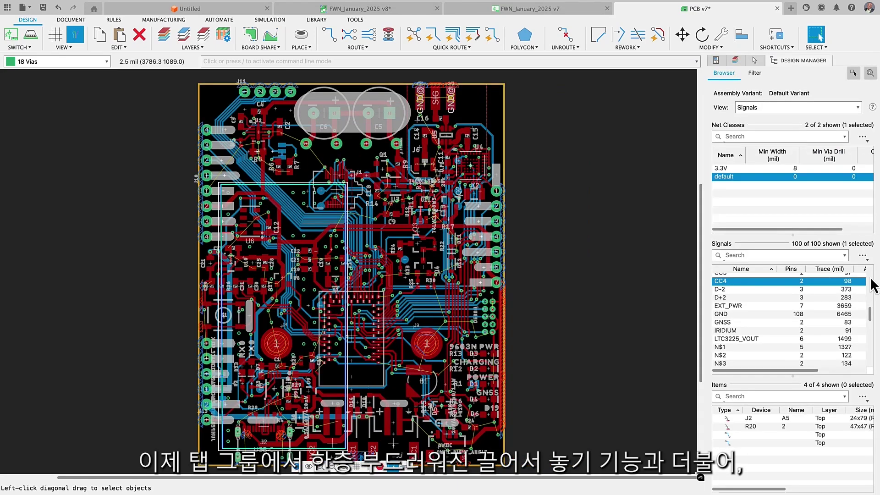
pyautogui.moveTo(798, 60); pyautogui.dragTo(33, 56)
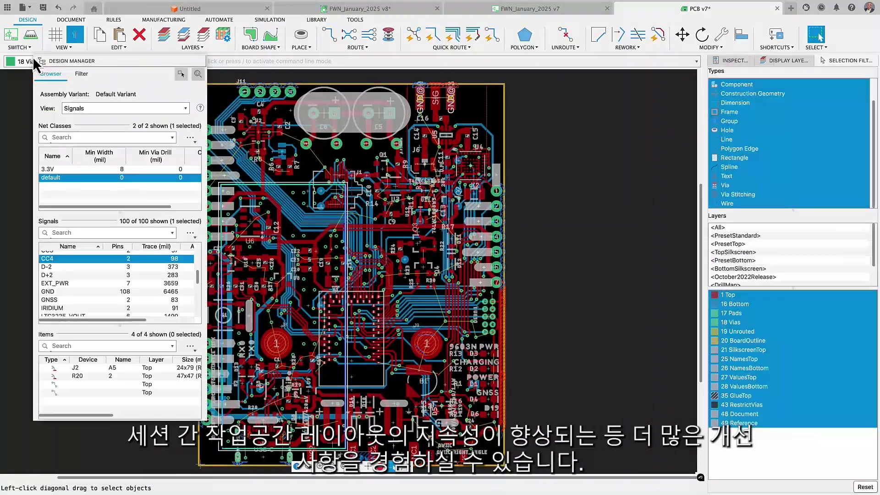
# Set the Design Manager view to Components with the All Components set and locate battery B1 and 0.1UF capacitor C20 on the board.
pyautogui.click(125, 109)
pyautogui.click(78, 95)
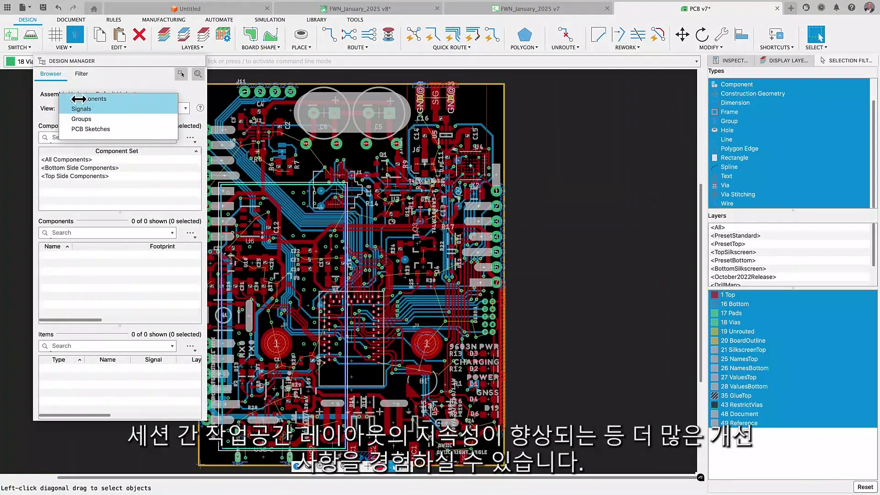
pyautogui.click(77, 163)
pyautogui.click(76, 279)
pyautogui.scroll(-3, 84, 286)
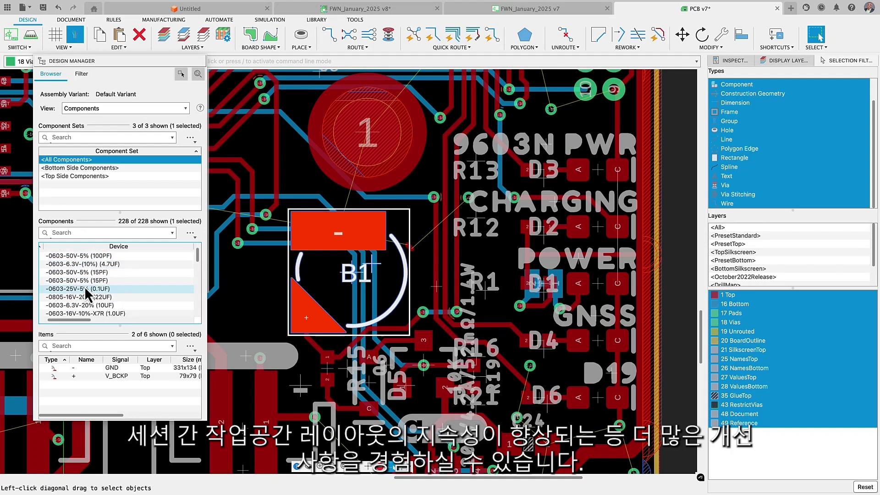
pyautogui.click(84, 288)
# Dock the Design Manager on the left side and fit the whole board in the view.
pyautogui.rightClick(138, 69)
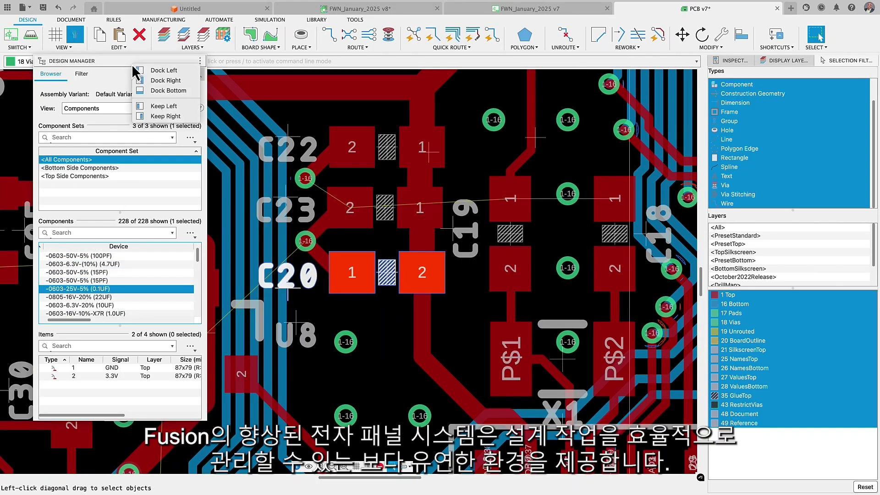
pyautogui.click(151, 69)
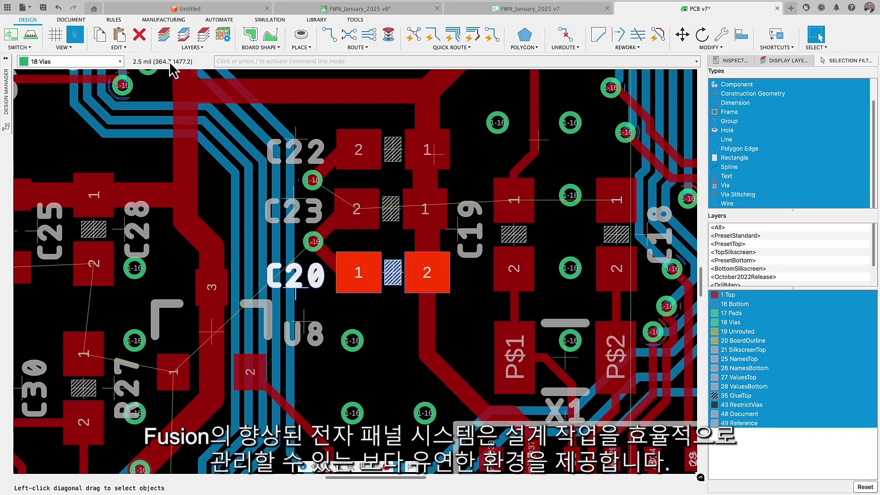
pyautogui.press('F6')
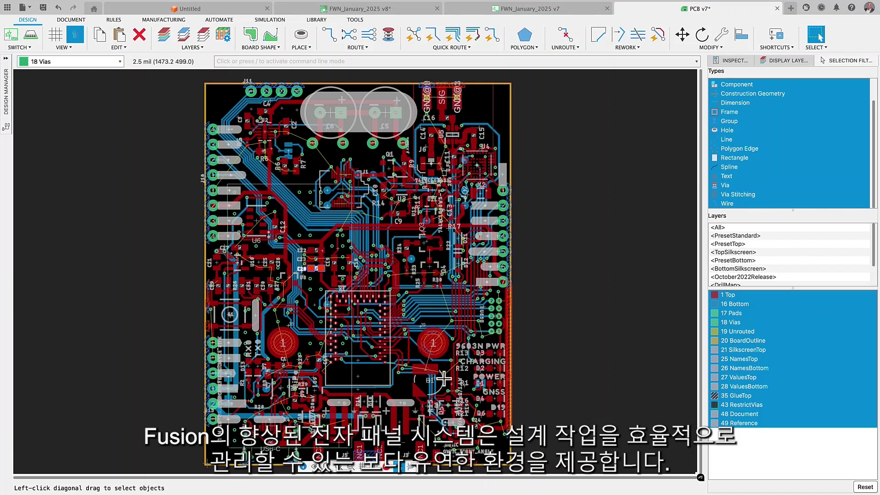
pyautogui.rightClick(838, 67)
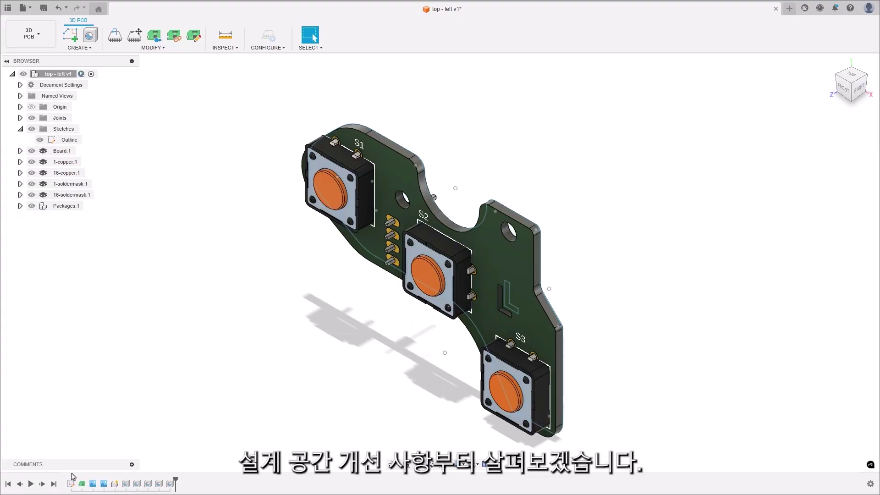
# Edit the Outline sketch of the top - left board, compare both AutoConstrain results and apply Result 1.
pyautogui.rightClick(72, 482)
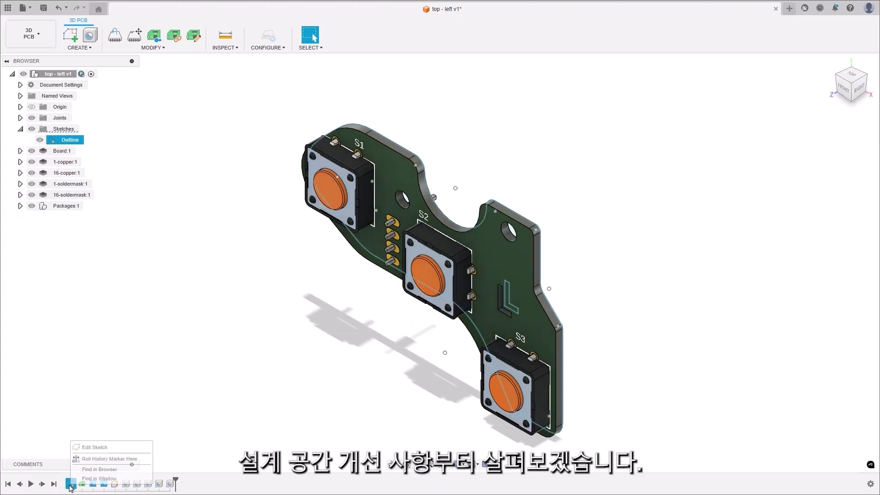
pyautogui.click(94, 448)
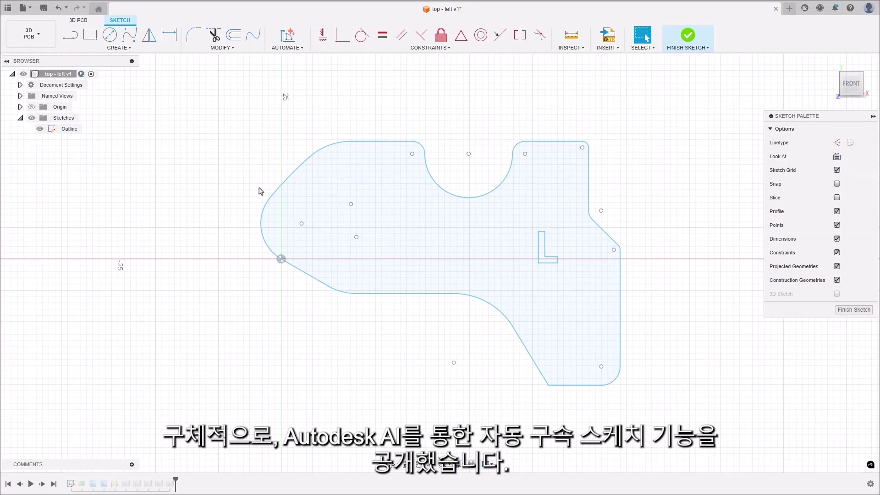
pyautogui.click(289, 35)
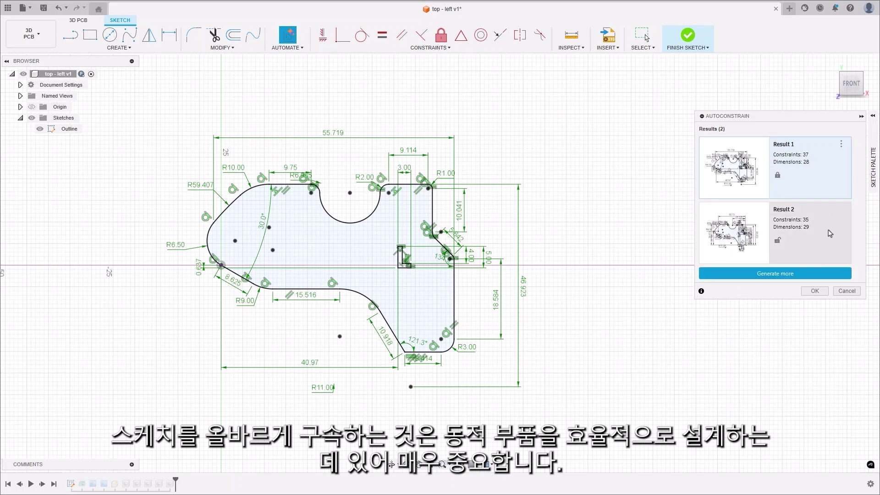
pyautogui.click(829, 233)
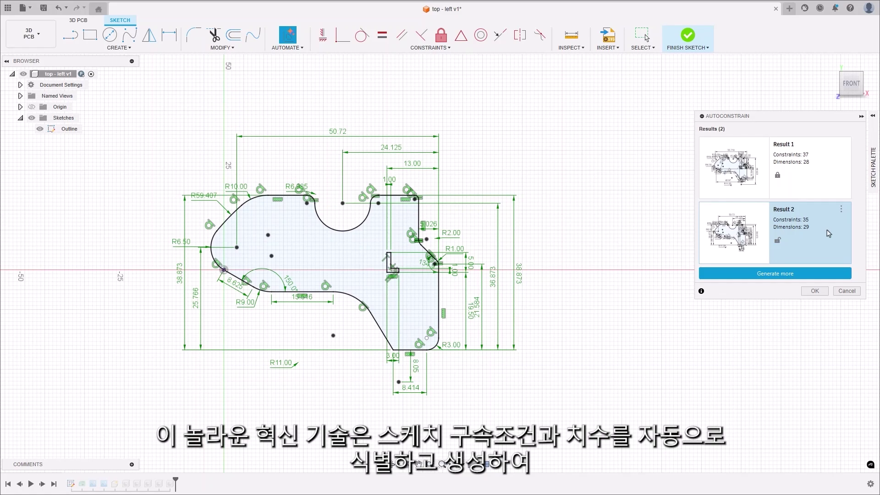
pyautogui.click(812, 180)
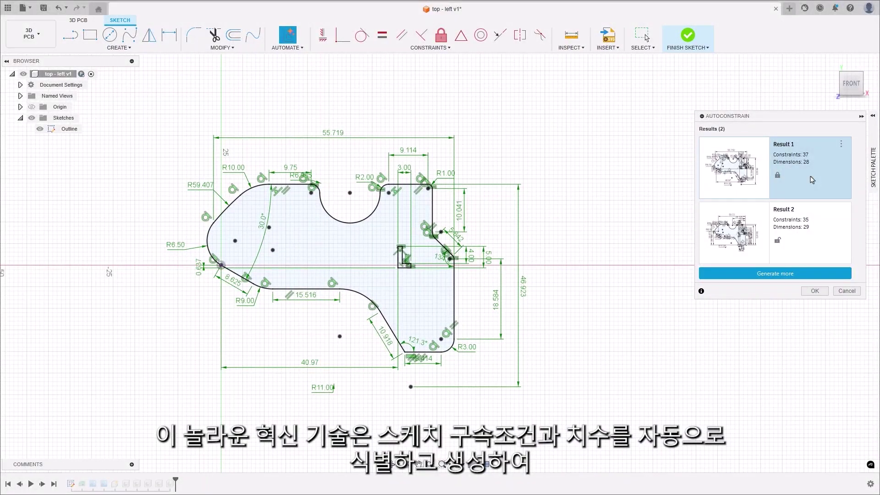
pyautogui.click(812, 291)
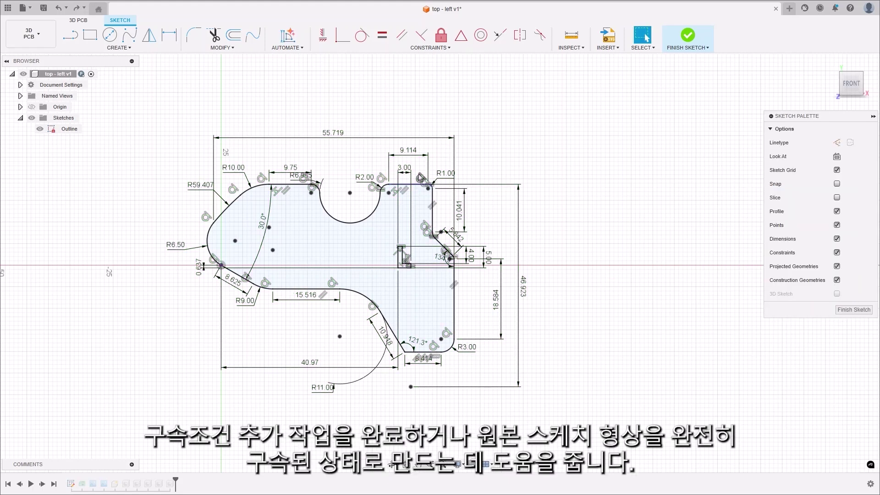
# Move the round notch's radius dimension below the arc and open and close its value for editing.
pyautogui.moveTo(366, 178); pyautogui.dragTo(327, 230)
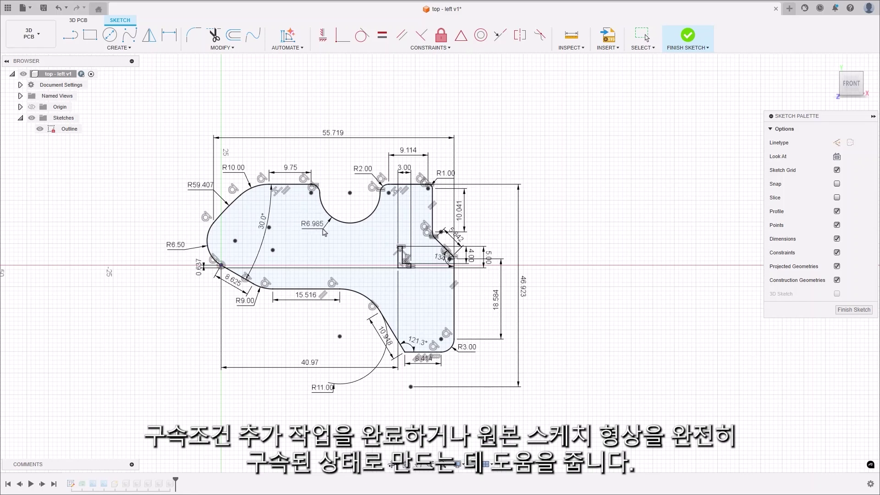
pyautogui.doubleClick(325, 228)
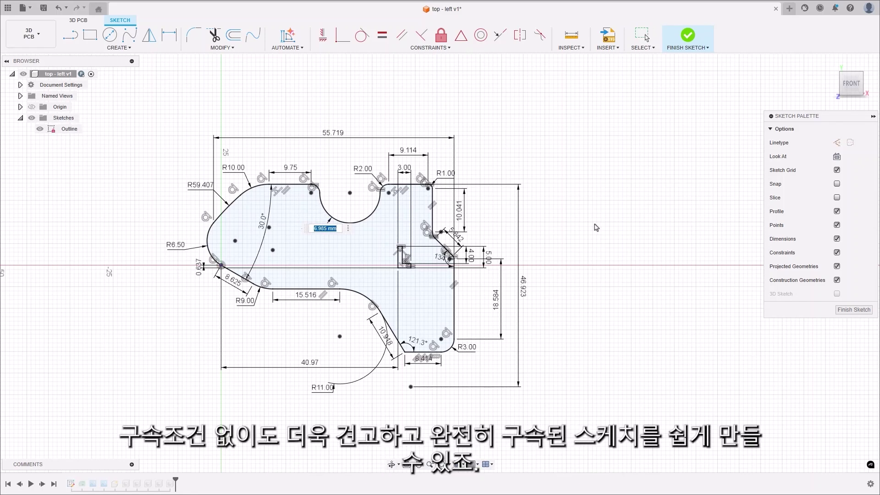
pyautogui.press('Return')
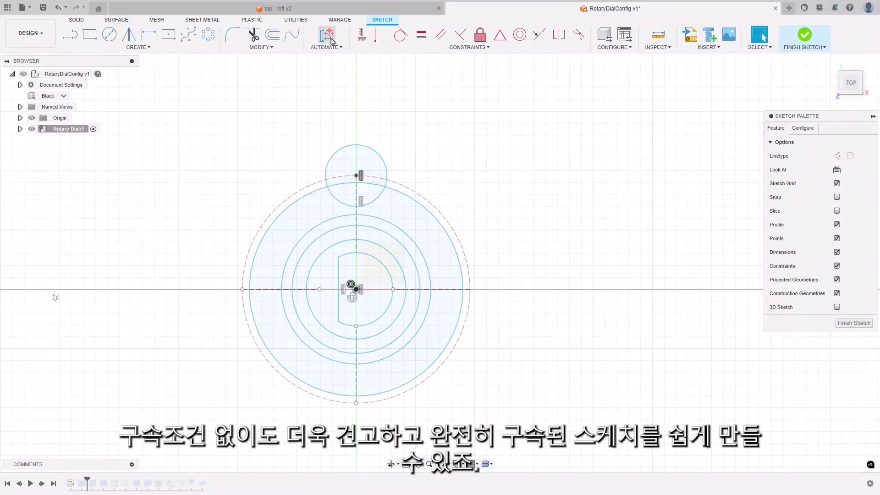
# Run AutoConstrain on the rotary dial sketch, choose Result 2, delete the flat edge's offset dimension and accept the refreshed result.
pyautogui.click(327, 35)
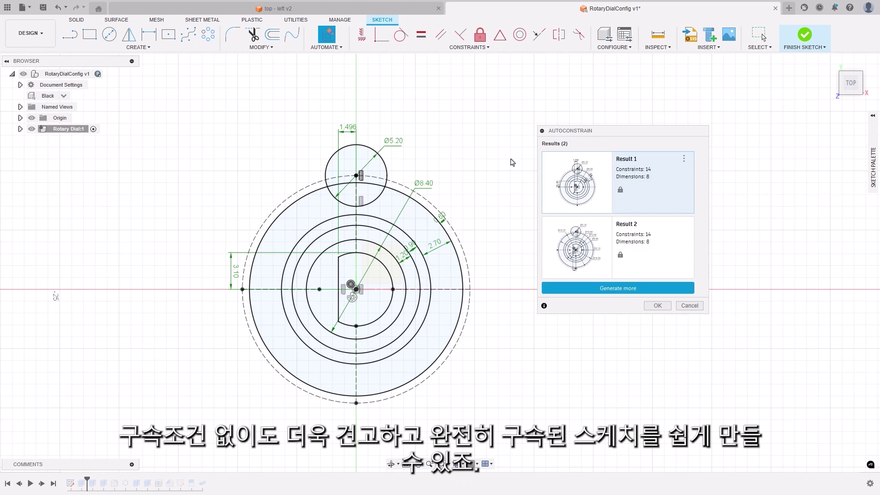
pyautogui.click(650, 246)
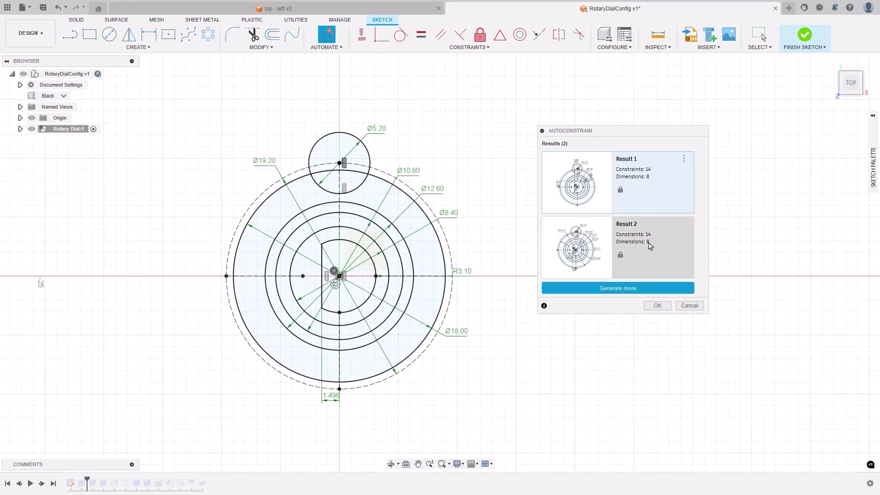
pyautogui.click(341, 397)
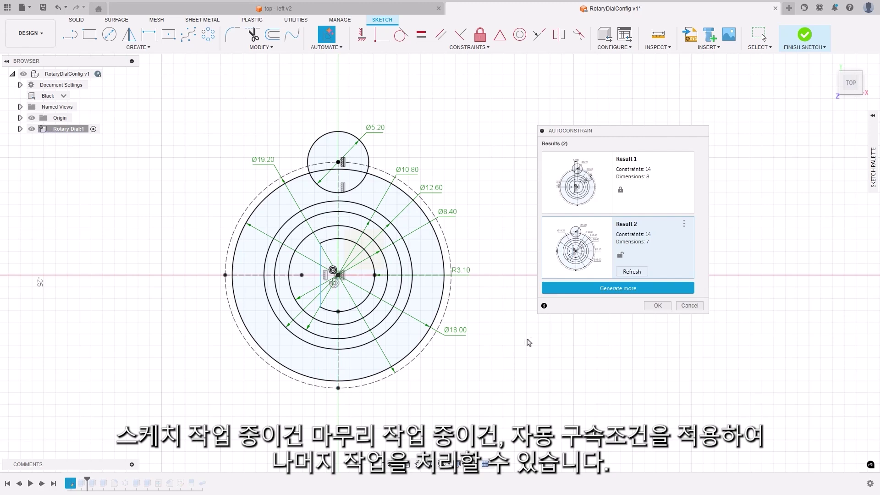
pyautogui.press('Delete')
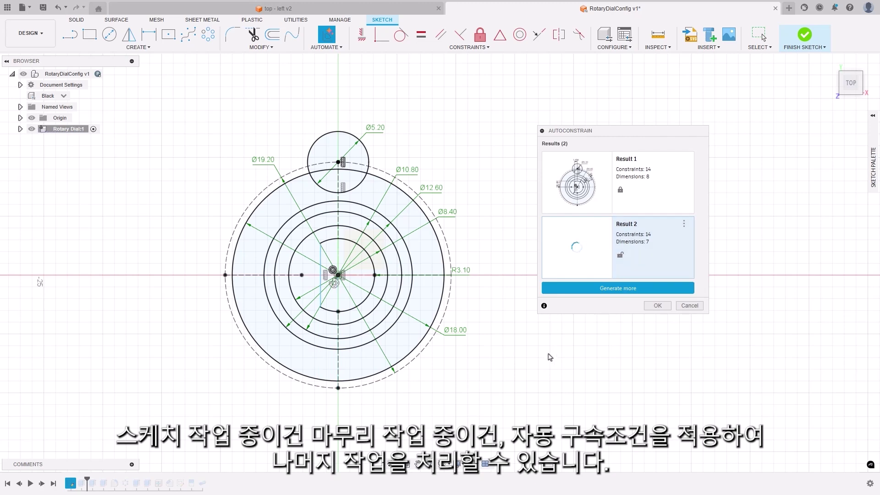
pyautogui.click(665, 306)
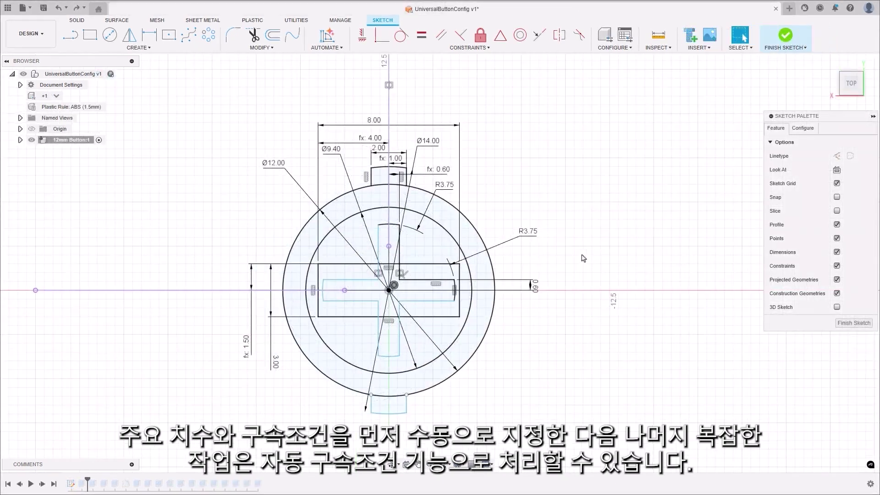
# Run AutoConstrain on the button sketch, compare both suggested results and accept Result 1.
pyautogui.click(329, 35)
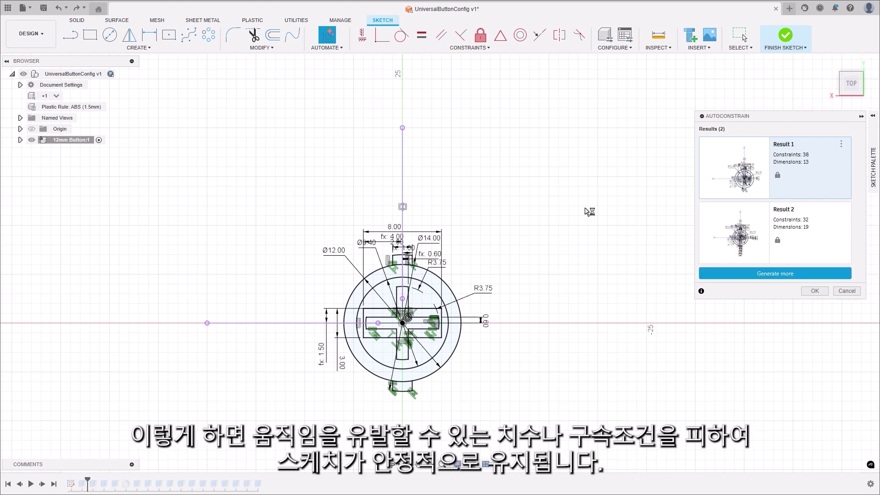
pyautogui.click(771, 227)
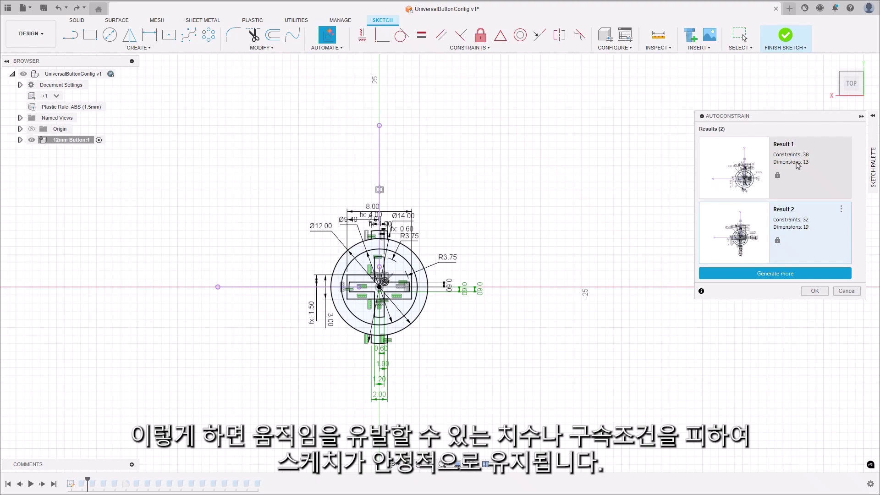
pyautogui.click(798, 166)
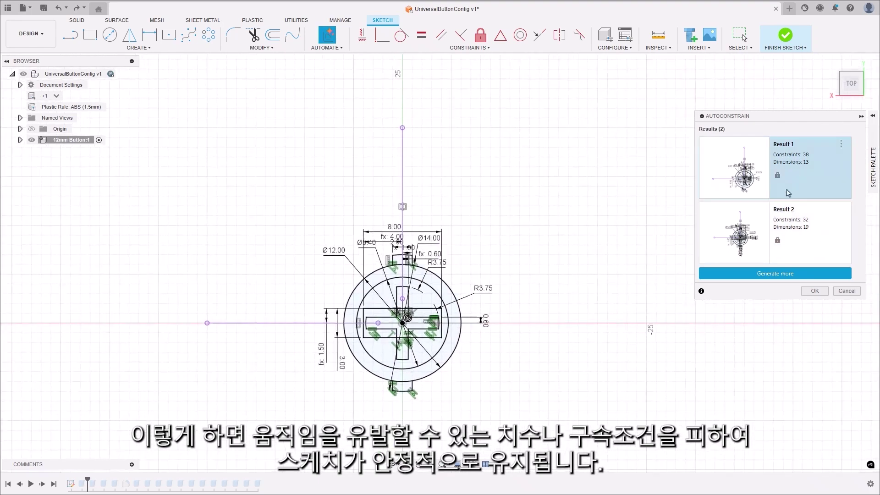
pyautogui.click(803, 293)
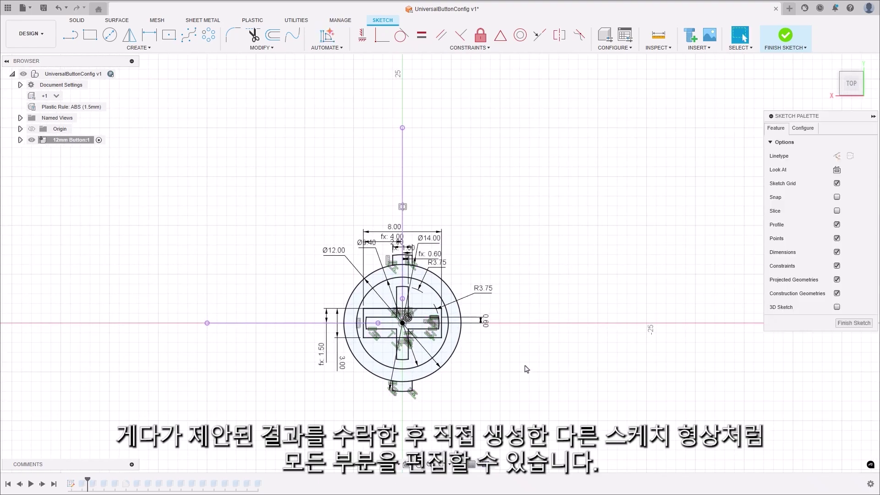
# Try 0.7 mm for the horizontal cross arm's half-width dimension, settle on 0.5 mm and finish the sketch.
pyautogui.scroll(3, 460, 364)
pyautogui.scroll(1, 460, 365)
pyautogui.doubleClick(507, 281)
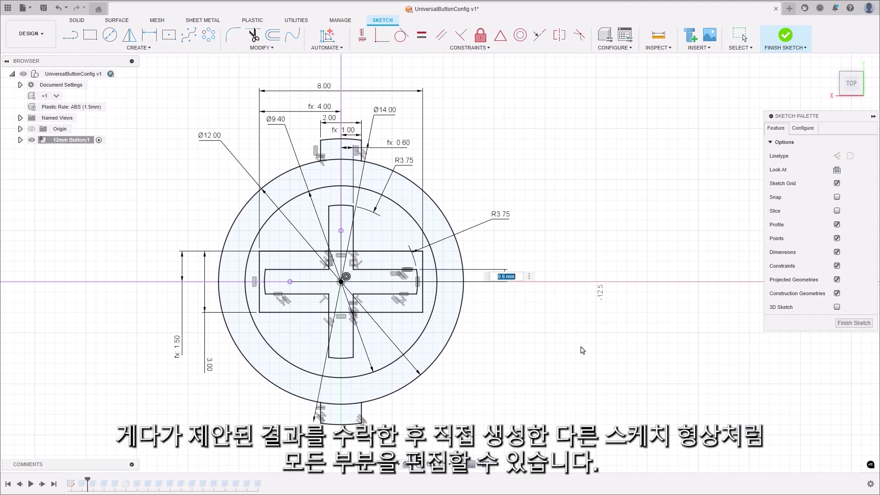
pyautogui.write('0.7')
pyautogui.press('Return')
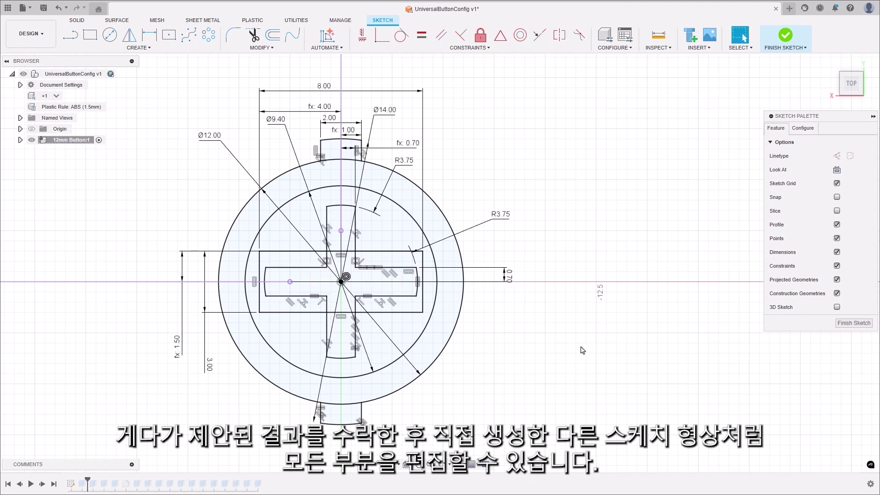
pyautogui.doubleClick(509, 276)
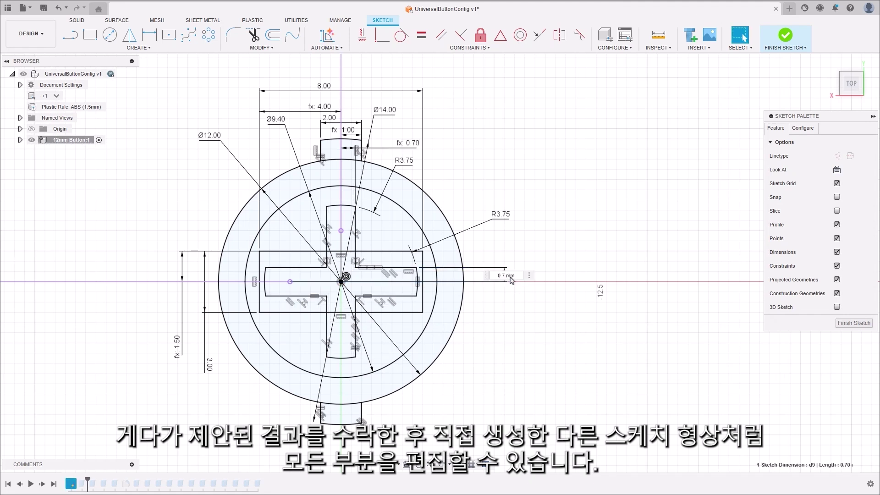
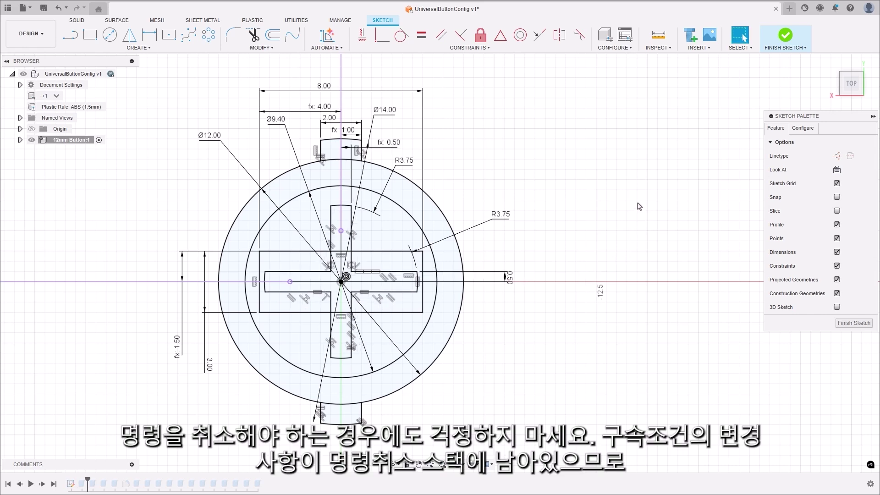
pyautogui.click(782, 35)
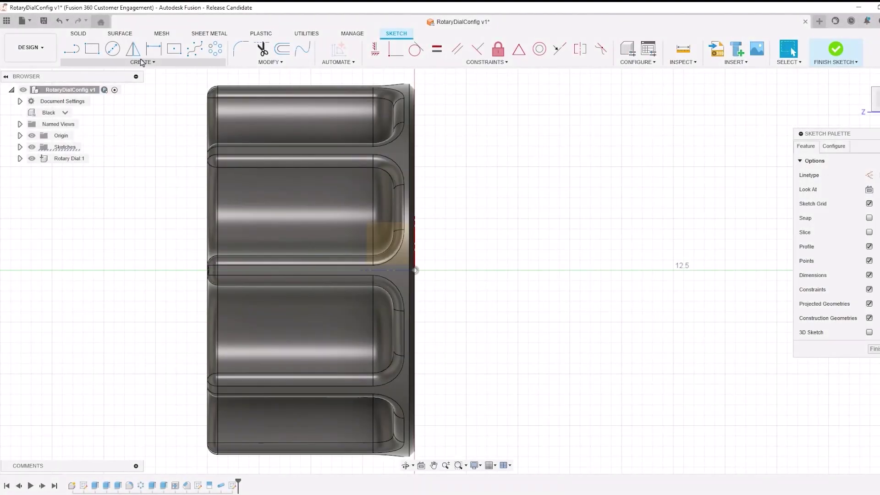
# Project a linked spun profile of the rotary dial body about the horizontal Z axis, with Project Axis and Add Centerline enabled.
pyautogui.click(141, 62)
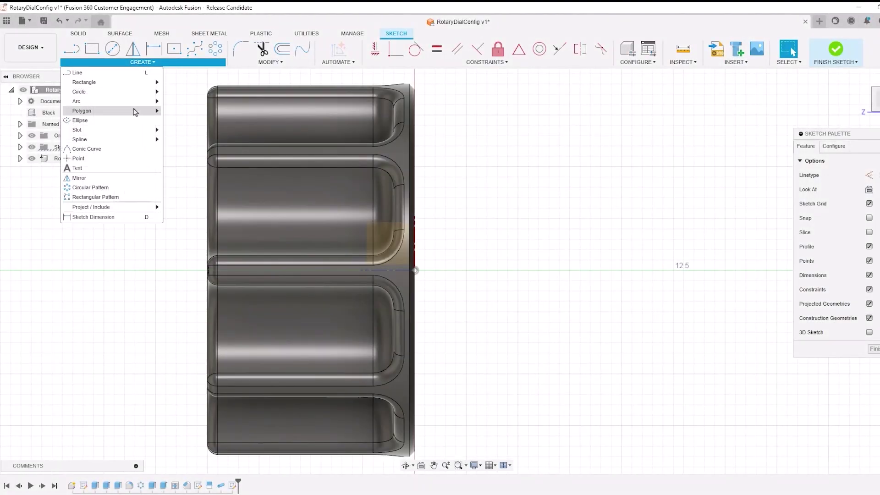
pyautogui.moveTo(136, 209)
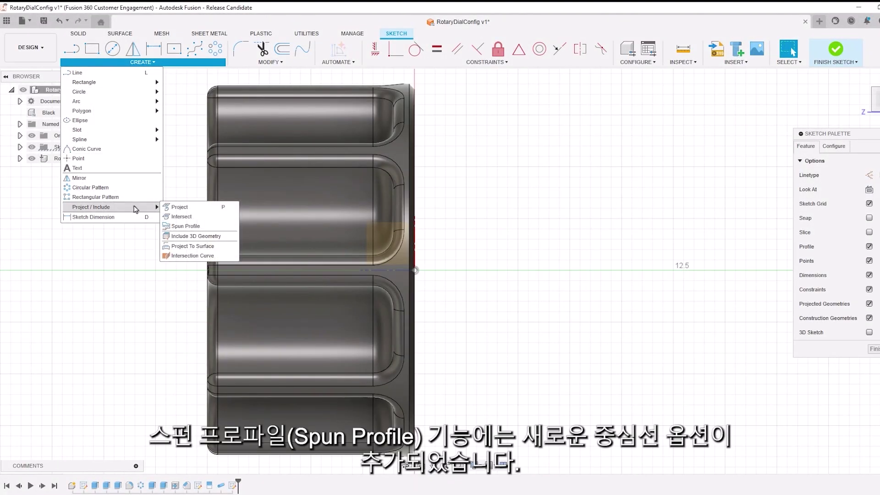
pyautogui.click(192, 227)
pyautogui.moveTo(188, 207); pyautogui.dragTo(121, 210)
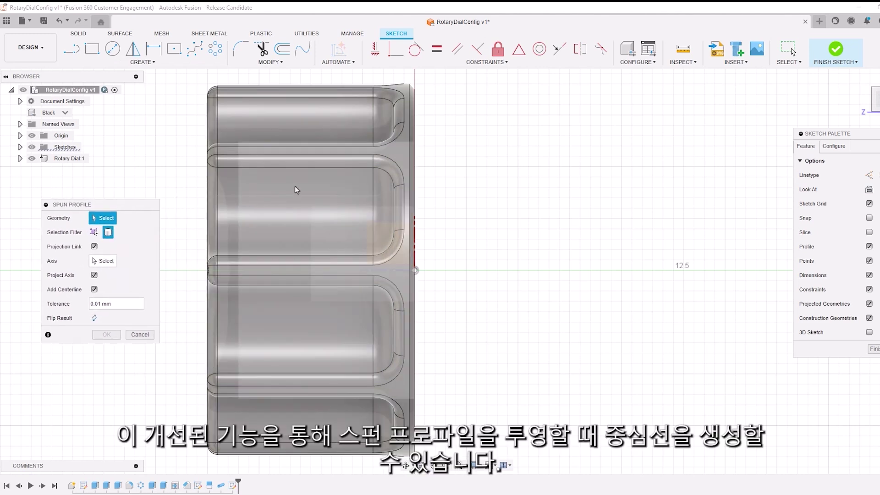
pyautogui.click(295, 187)
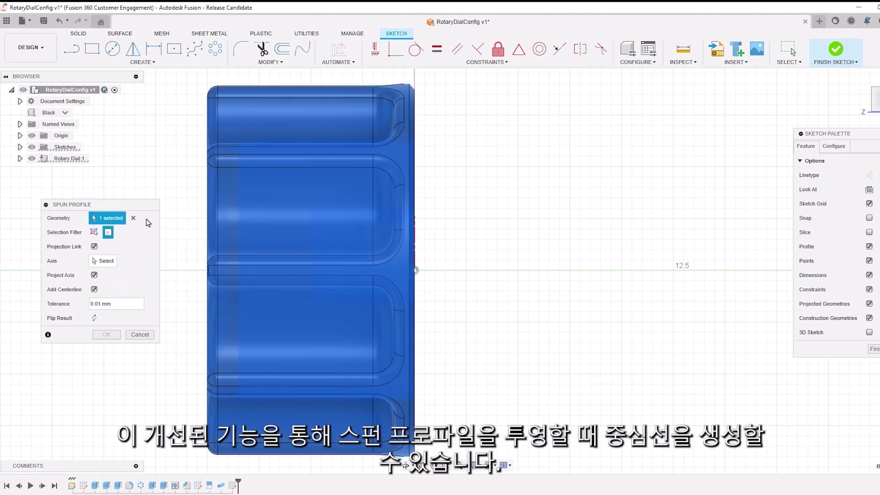
pyautogui.click(103, 261)
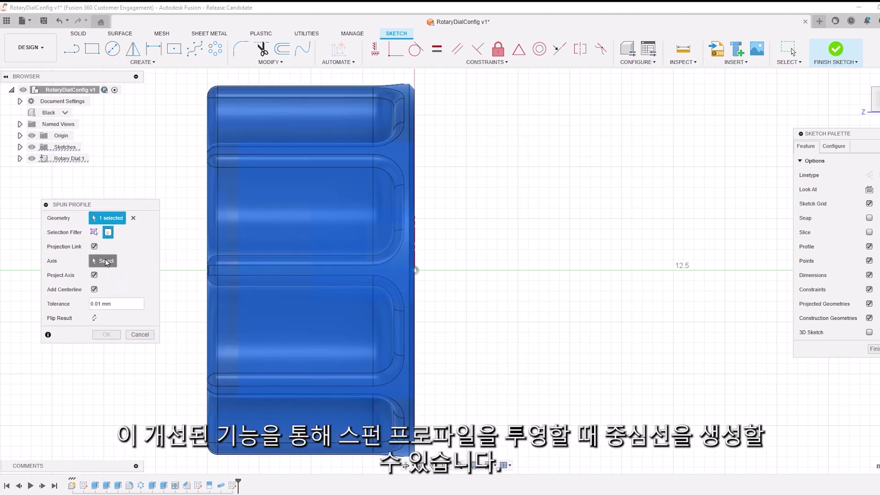
pyautogui.click(32, 158)
pyautogui.click(415, 270)
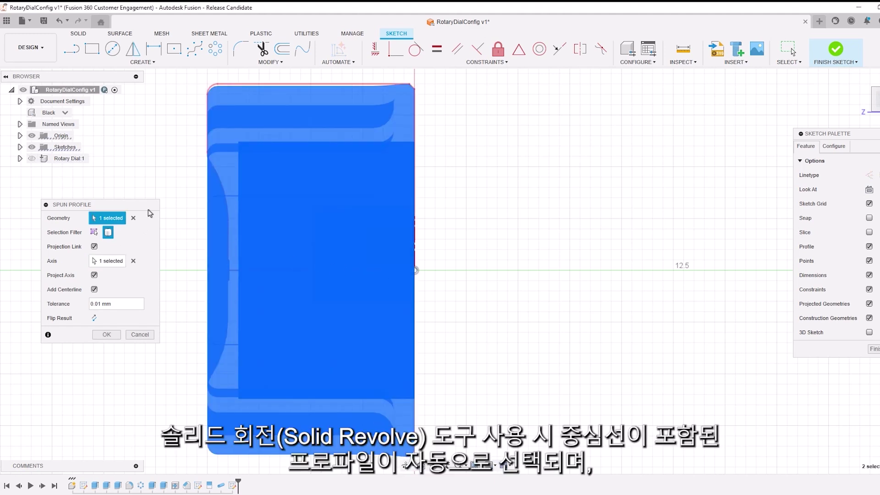
pyautogui.click(32, 158)
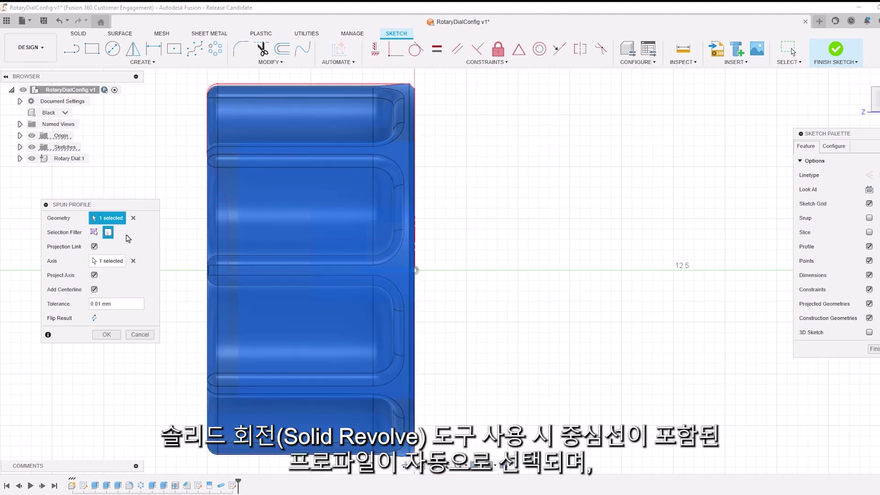
pyautogui.click(95, 290)
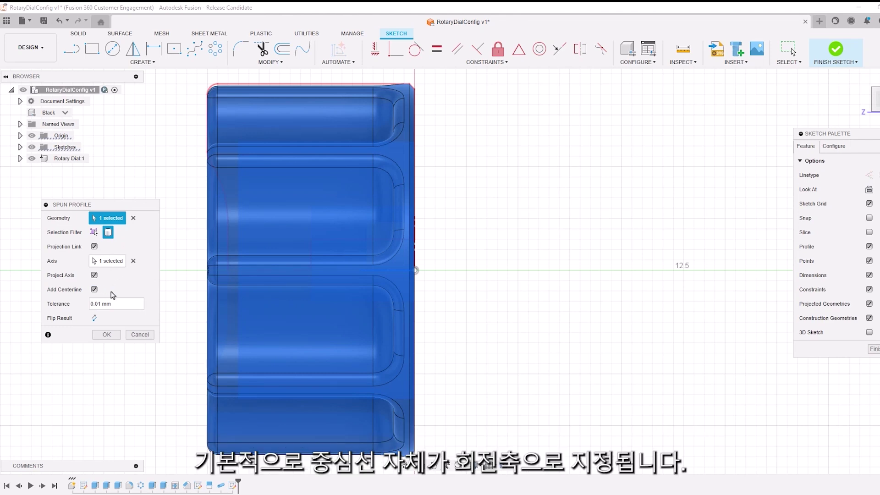
pyautogui.click(111, 335)
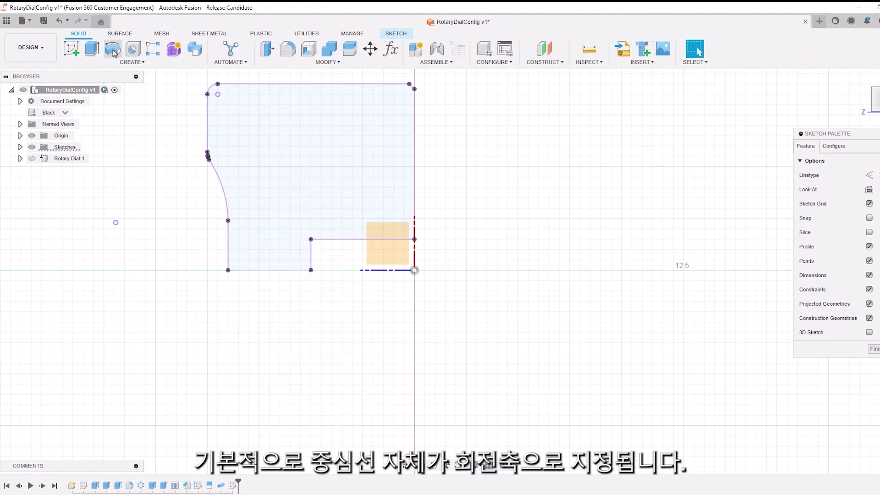
# Revolve the projected dial profile about its centerline.
pyautogui.click(113, 52)
pyautogui.keyDown('shift'); pyautogui.moveTo(605, 198); pyautogui.dragTo(572, 334, button='middle'); pyautogui.keyUp('shift')
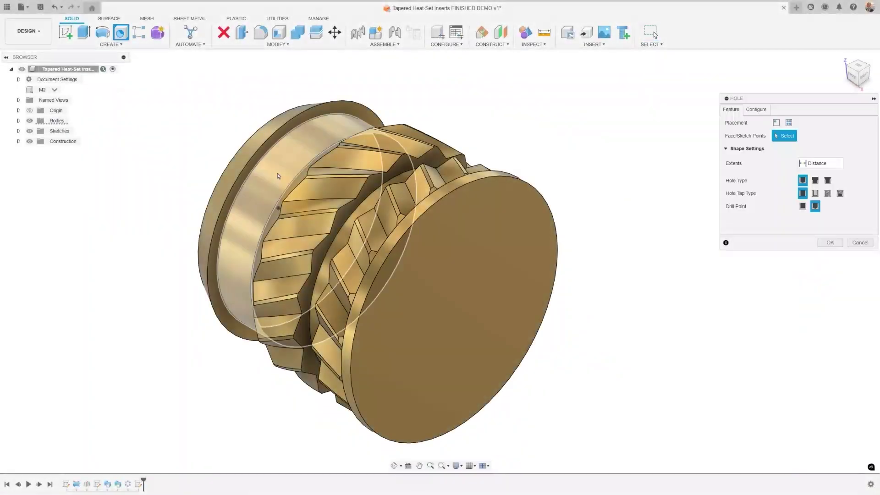
# Create a tapped ISO Metric hole at the insert's center sketch point, with extents All and size 2.0 mm.
pyautogui.click(278, 208)
pyautogui.click(821, 163)
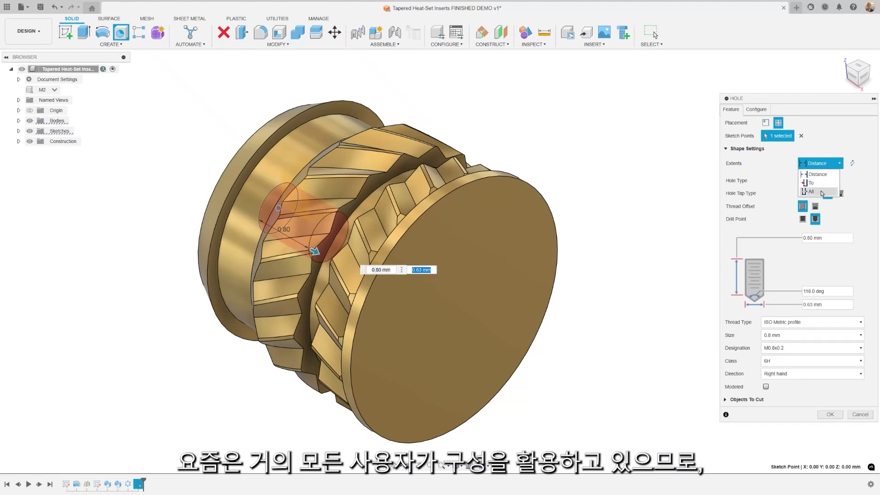
pyautogui.click(822, 192)
pyautogui.click(816, 322)
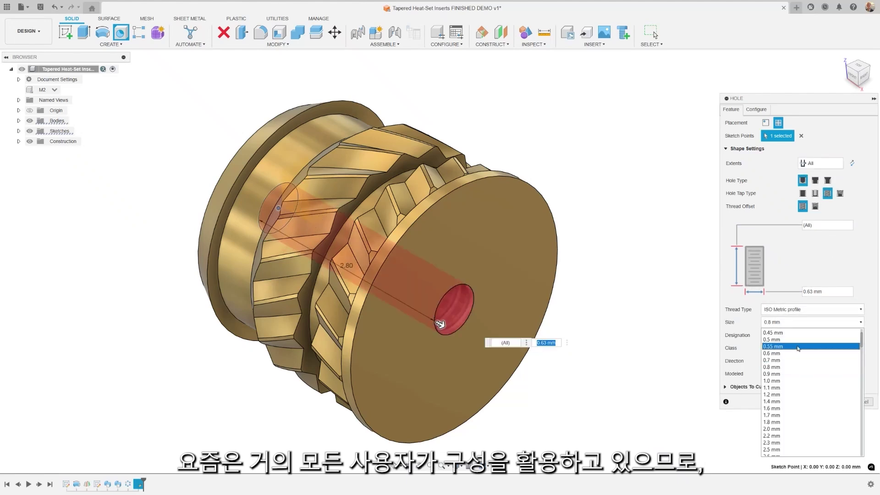
pyautogui.click(784, 431)
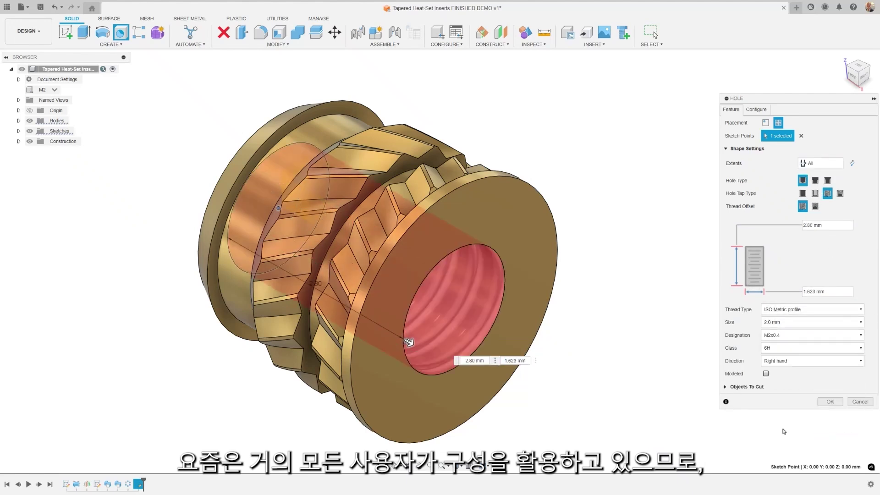
pyautogui.click(829, 402)
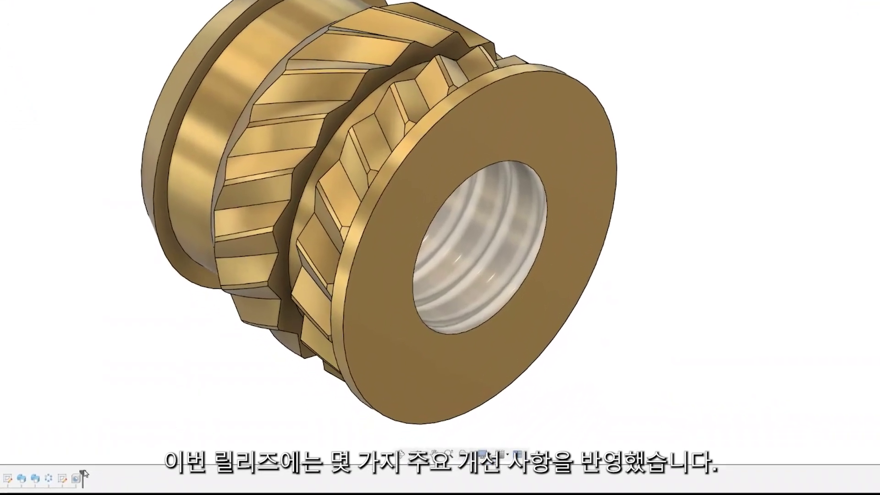
# Configure the threaded hole, adding its Modeled, Size, Designation and Class settings to the configuration table.
pyautogui.rightClick(150, 484)
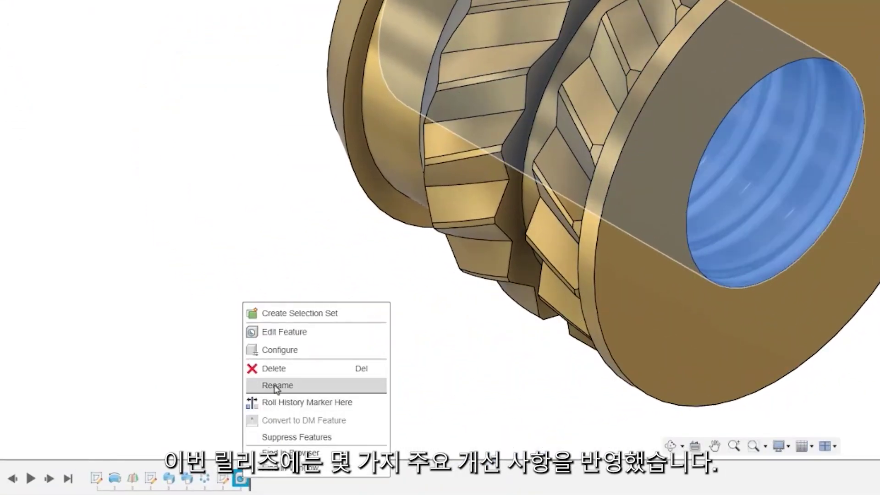
pyautogui.click(97, 370)
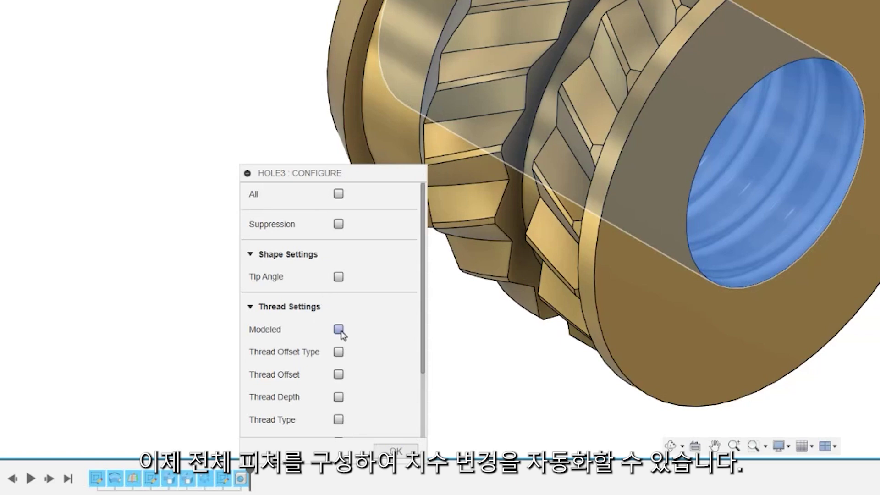
pyautogui.scroll(-3, 390, 330)
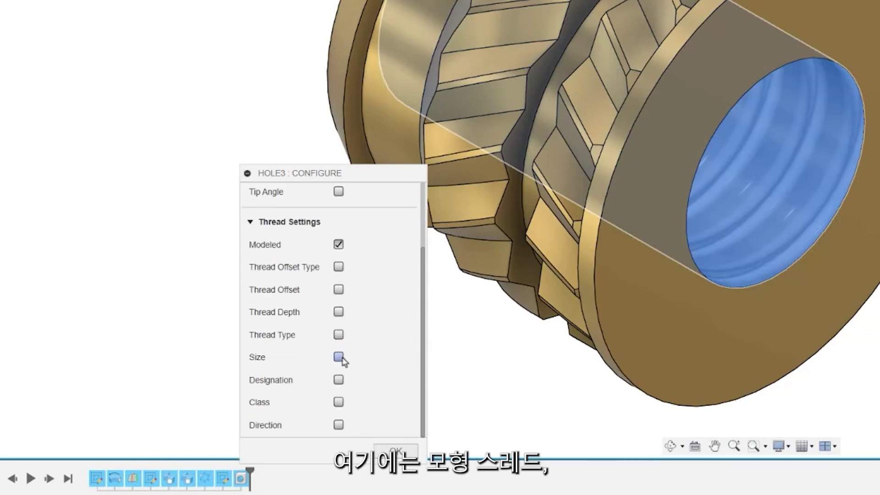
pyautogui.click(339, 358)
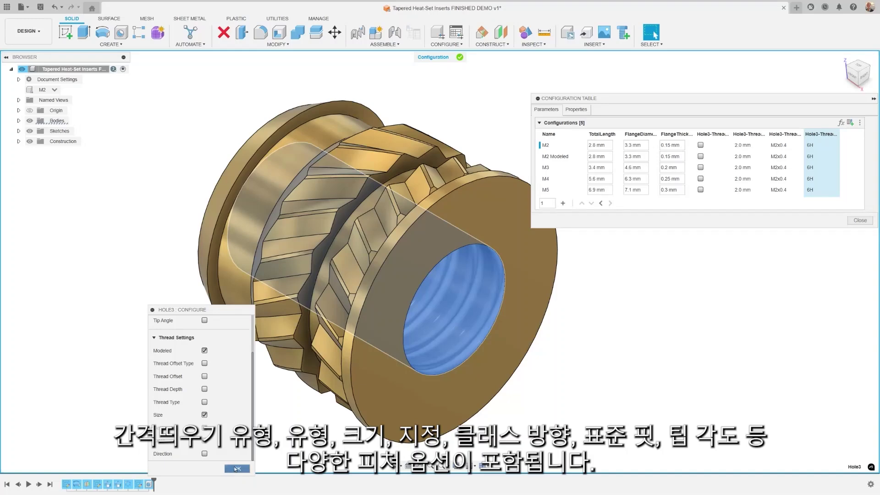
pyautogui.click(237, 468)
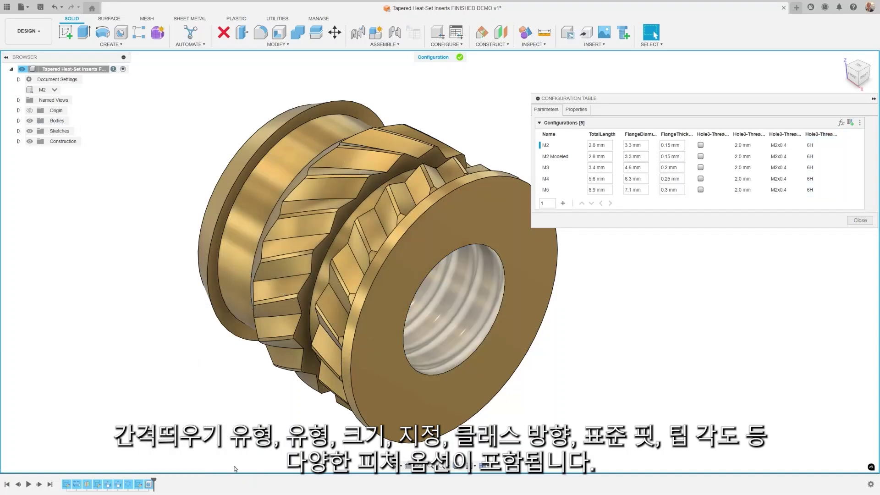
# Switch the insert through the configurations M2 Modeled, M4 and M3, and return to M2.
pyautogui.click(54, 90)
pyautogui.click(59, 116)
pyautogui.click(76, 90)
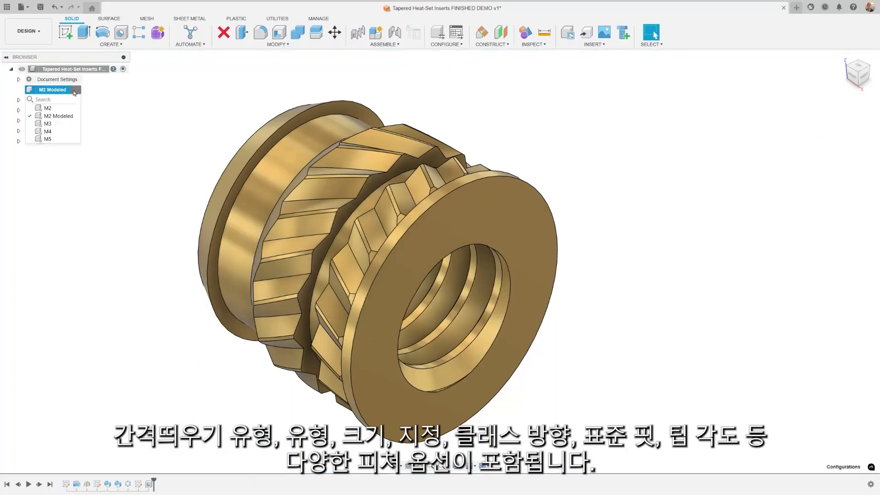
pyautogui.click(54, 132)
pyautogui.click(55, 90)
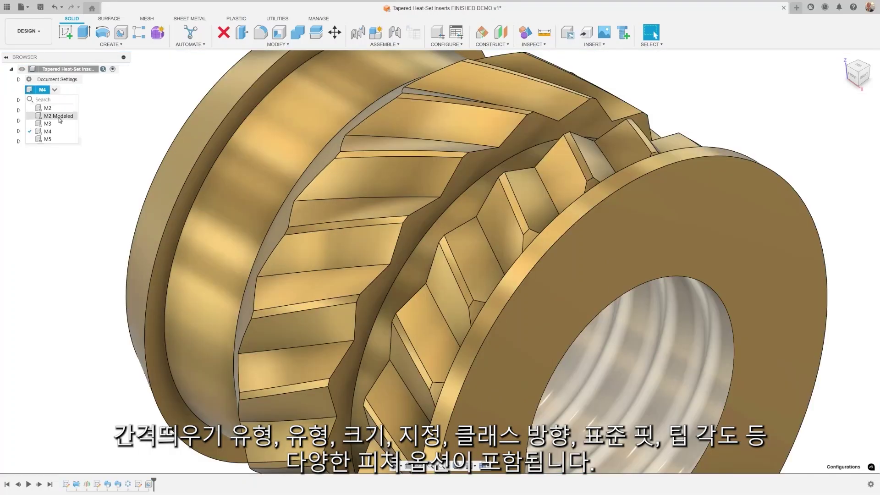
pyautogui.click(58, 124)
pyautogui.click(55, 89)
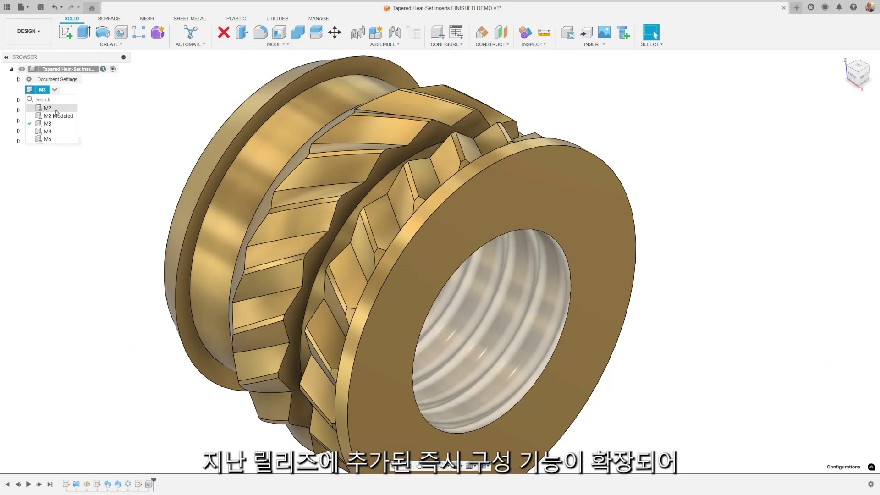
pyautogui.click(57, 107)
# Create a construction plane offset 1.50 mm from the insert's flange face and check its distance in the configuration table.
pyautogui.click(503, 33)
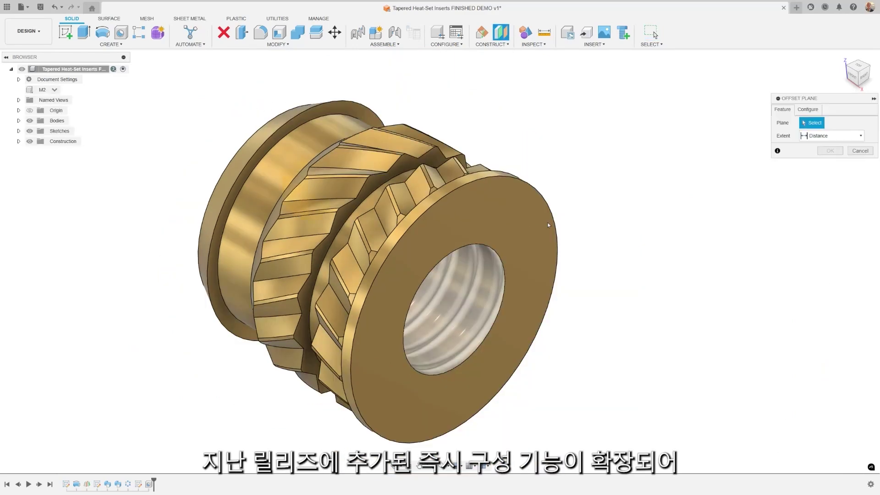
pyautogui.click(467, 353)
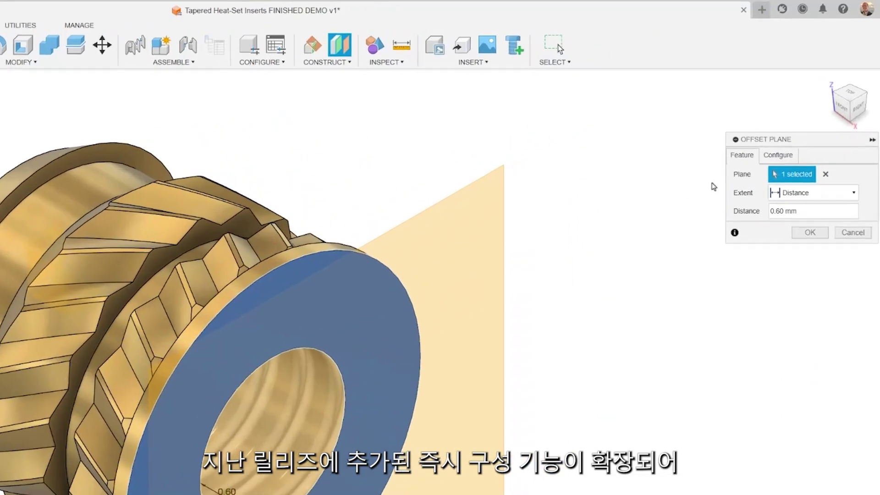
pyautogui.click(803, 111)
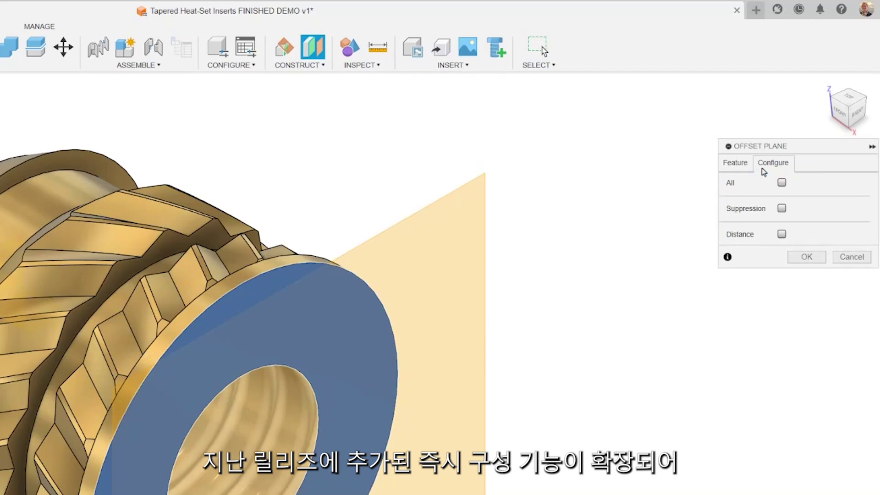
pyautogui.click(734, 165)
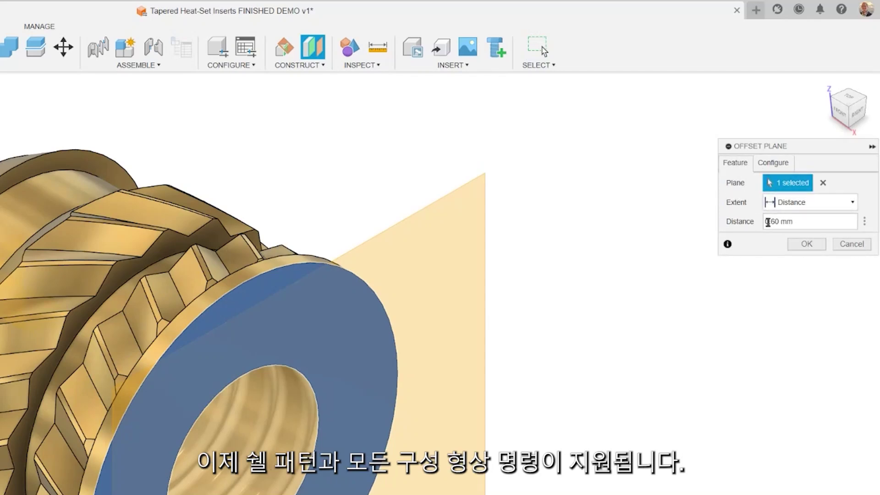
pyautogui.write('1.5')
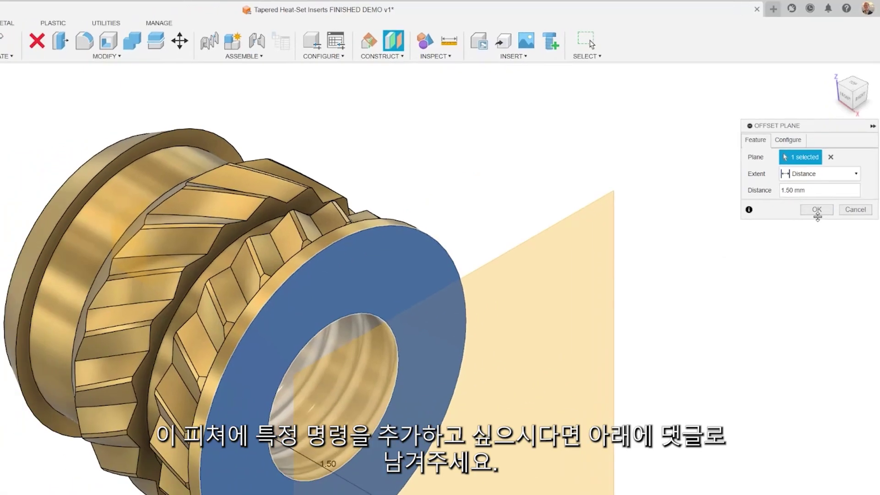
pyautogui.press('Return')
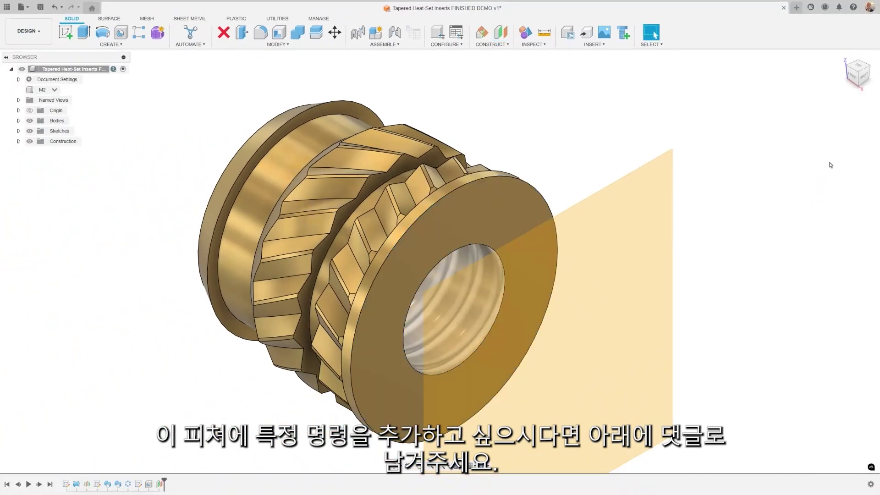
pyautogui.click(456, 32)
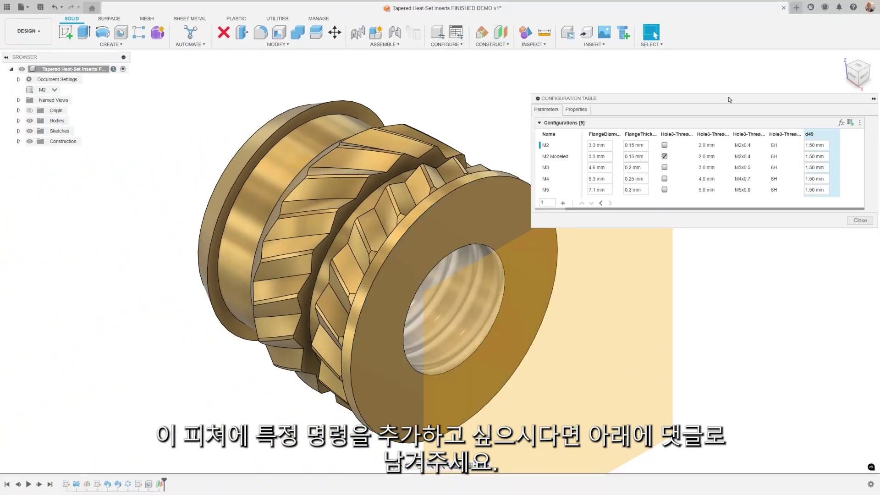
pyautogui.click(860, 220)
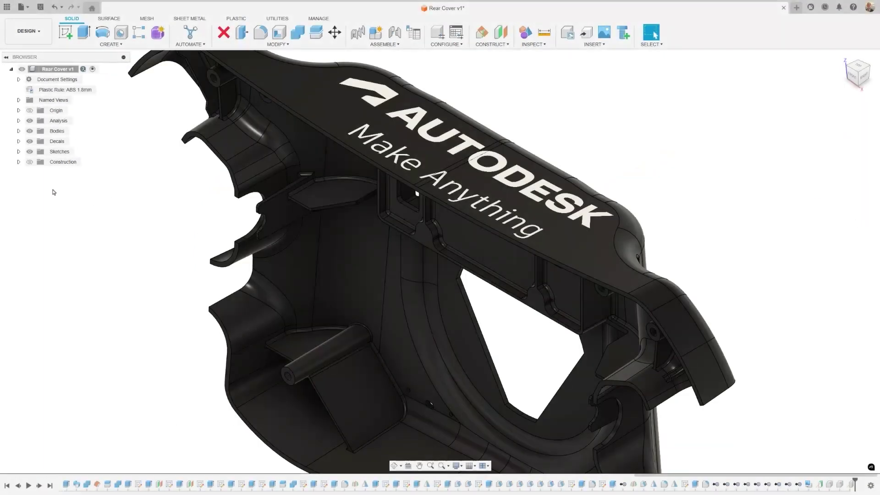
# Show the Rear Cover's construction geometry and add a group named Midplanes to its Construction folder.
pyautogui.click(18, 162)
pyautogui.click(30, 162)
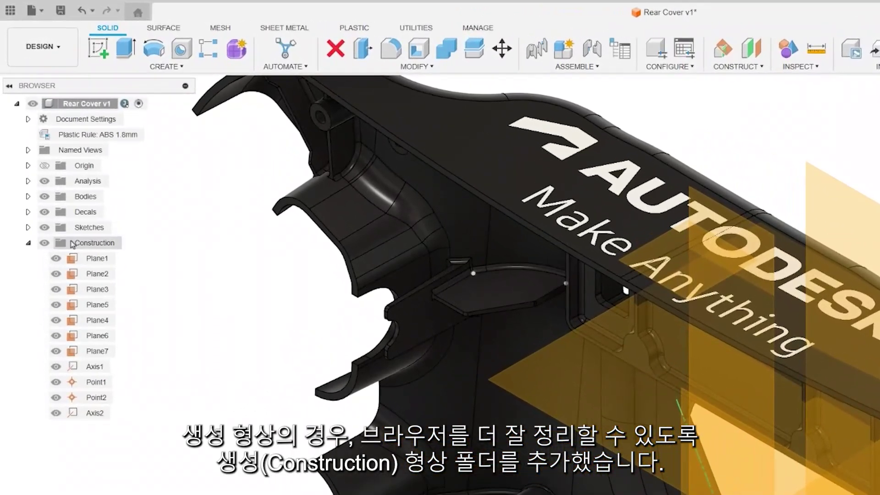
pyautogui.rightClick(64, 162)
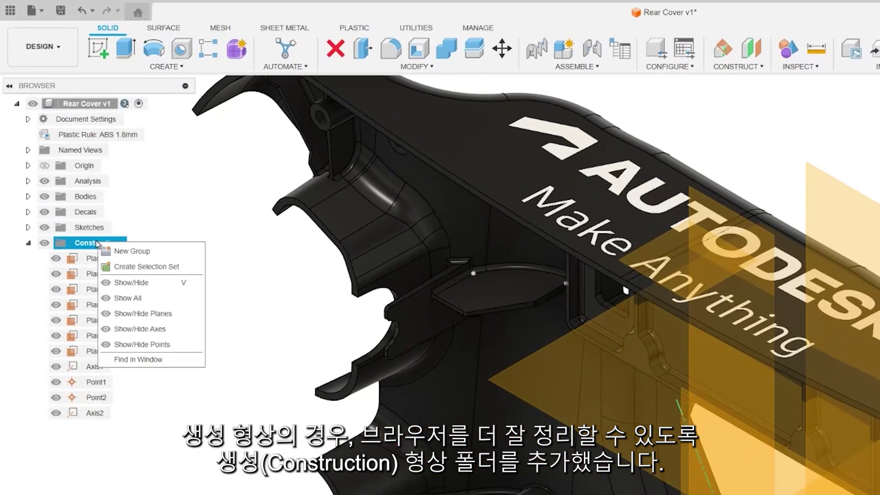
pyautogui.click(132, 251)
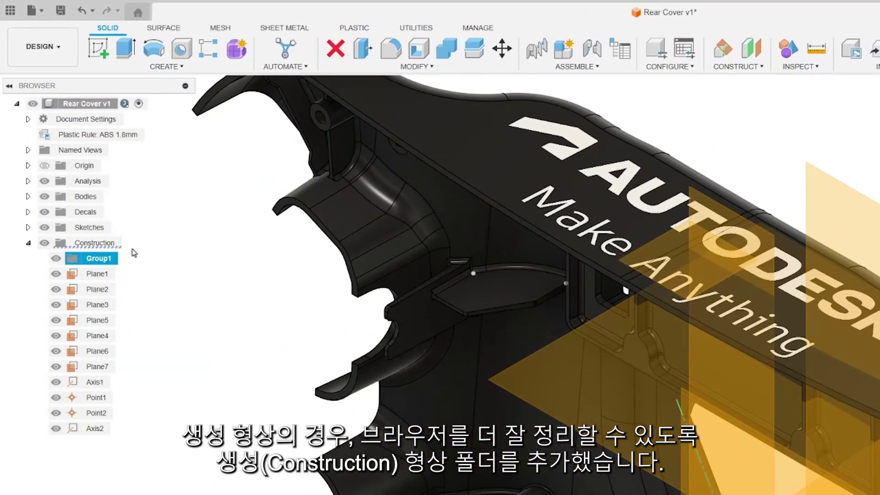
pyautogui.doubleClick(108, 260)
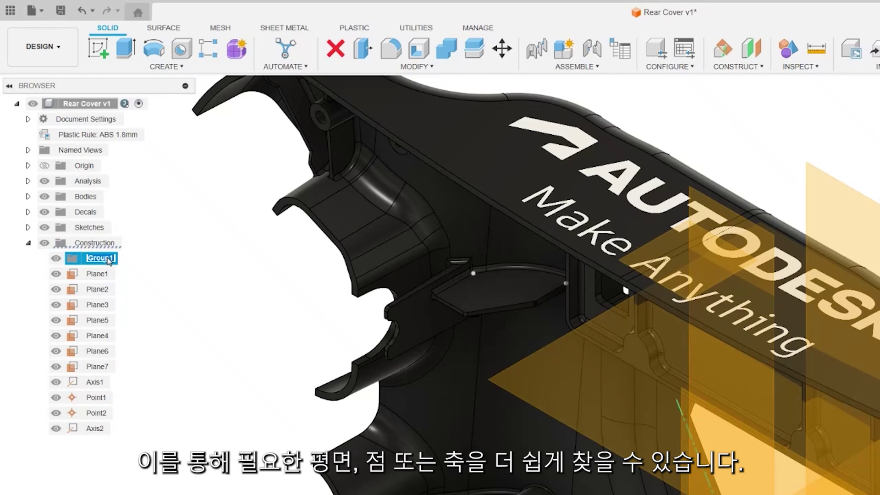
pyautogui.write('Midplanes')
pyautogui.press('Return')
# Add a group named Axes to the Construction folder and move Axis1 and Axis2 into it.
pyautogui.rightClick(110, 242)
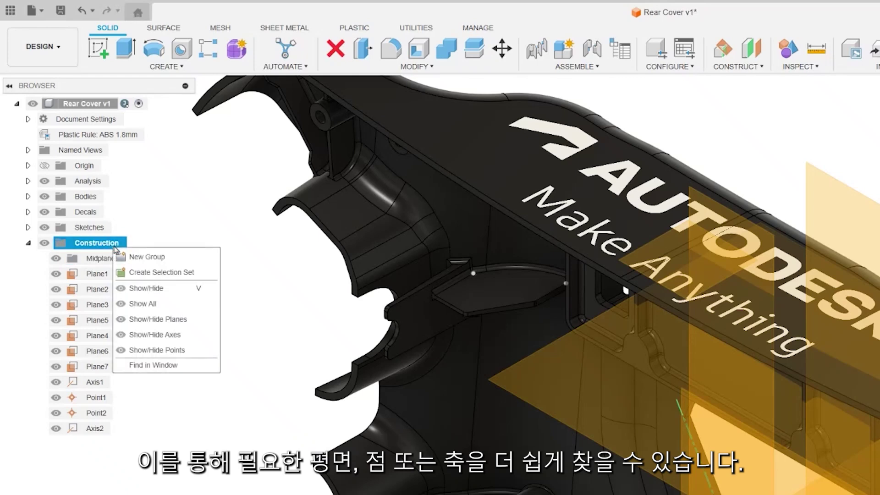
pyautogui.click(164, 255)
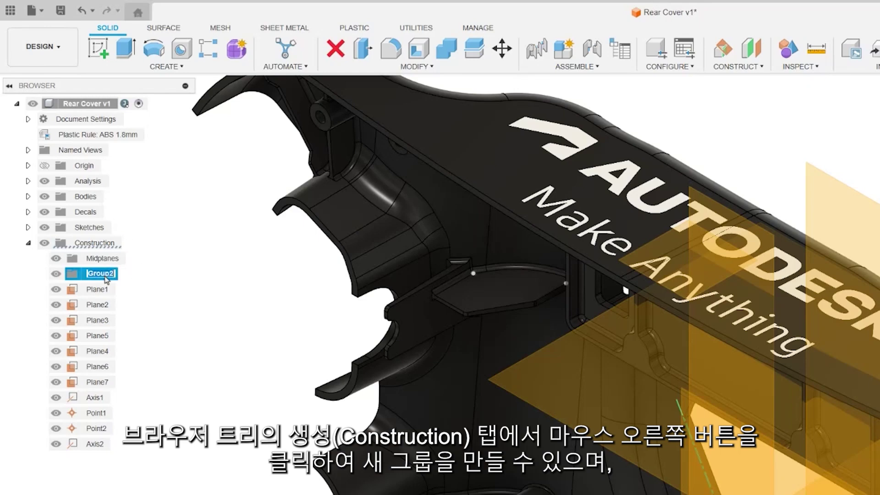
pyautogui.write('Axes')
pyautogui.press('Return')
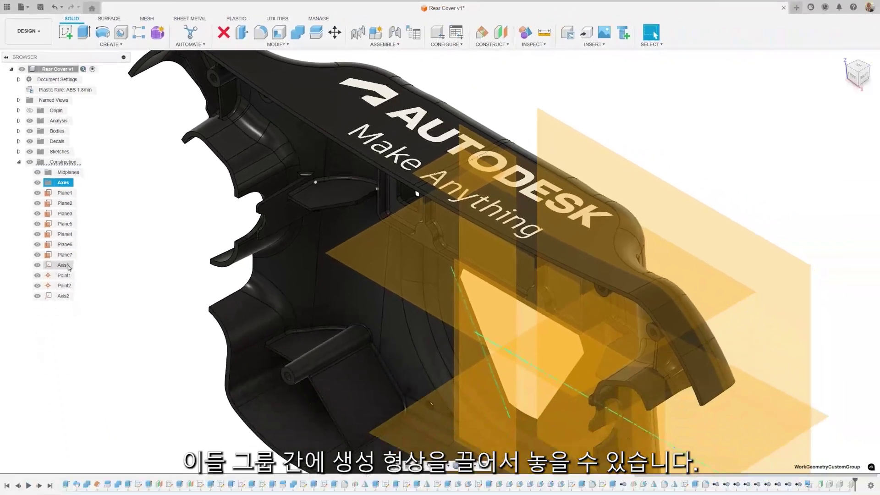
pyautogui.click(62, 265)
pyautogui.keyDown('ctrl'); pyautogui.click(63, 295); pyautogui.keyUp('ctrl')
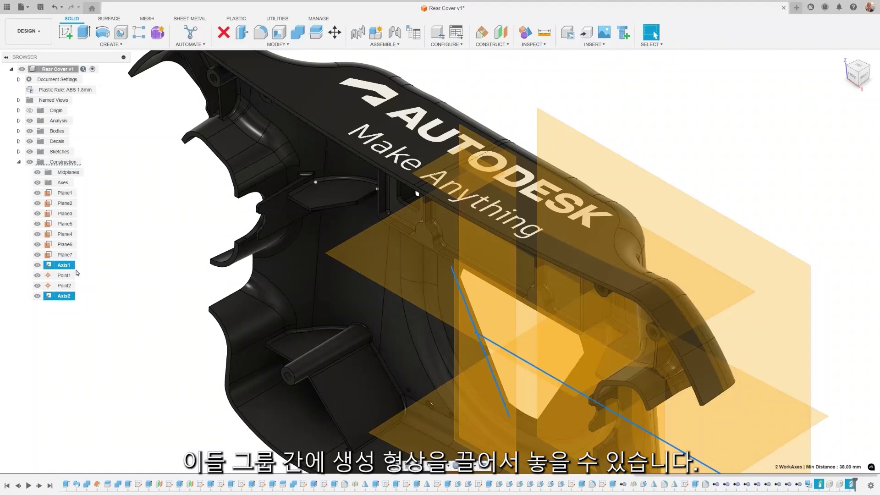
pyautogui.moveTo(64, 265); pyautogui.dragTo(65, 184)
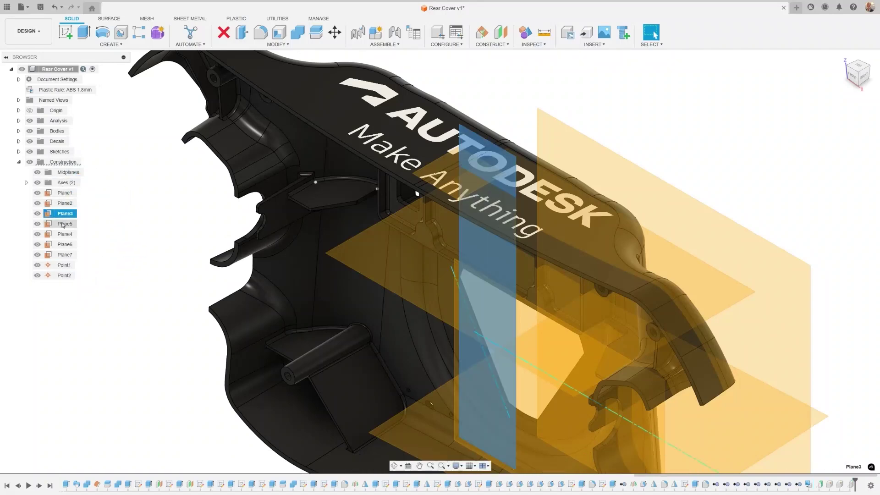
# Move Plane6 and Plane7 into the Midplanes group.
pyautogui.click(63, 224)
pyautogui.click(61, 234)
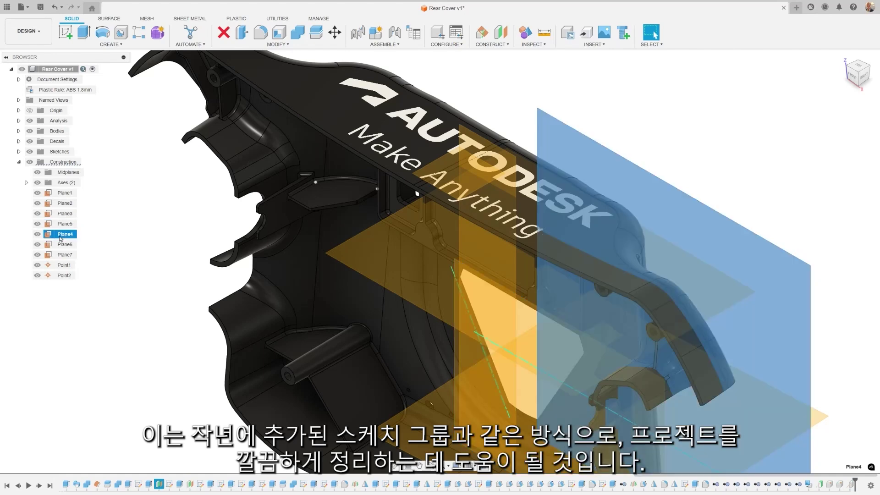
pyautogui.click(62, 244)
pyautogui.keyDown('shift'); pyautogui.click(61, 254); pyautogui.keyUp('shift')
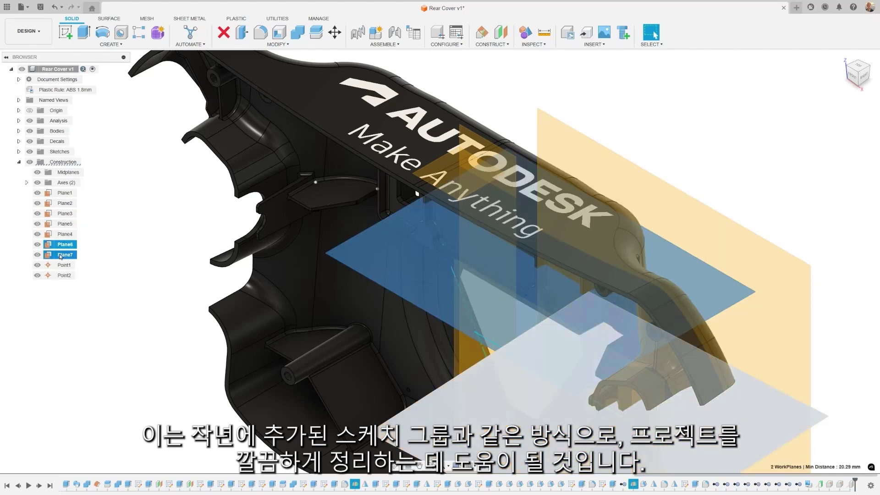
pyautogui.moveTo(61, 256); pyautogui.dragTo(66, 176)
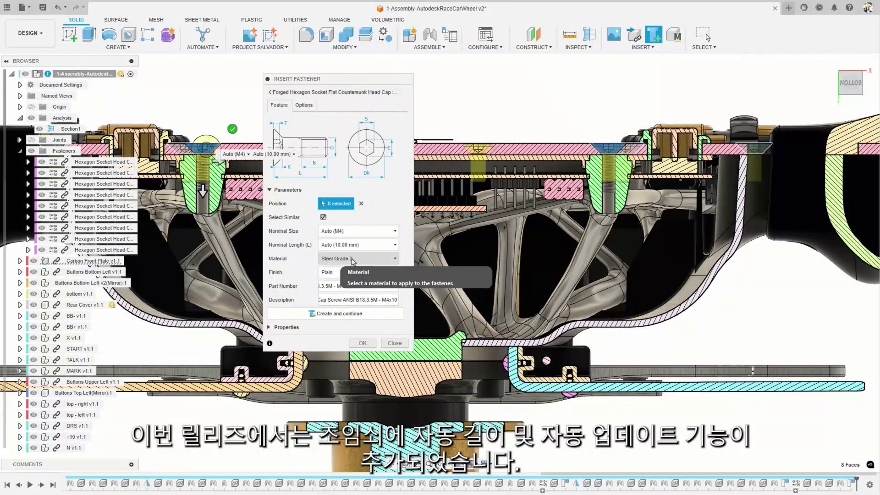
# Set the countersunk screws' auto-length thread clearance to Diameter x 0.1 and insert the fasteners at the selected holes.
pyautogui.click(304, 105)
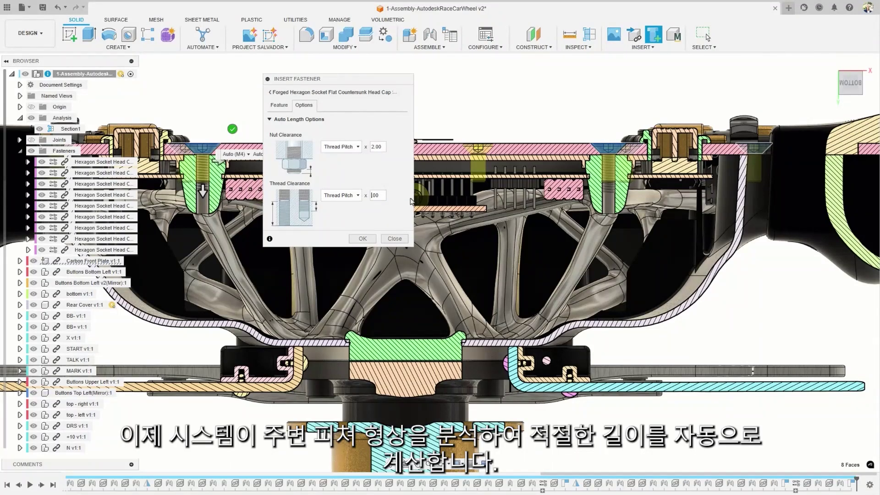
pyautogui.write('1')
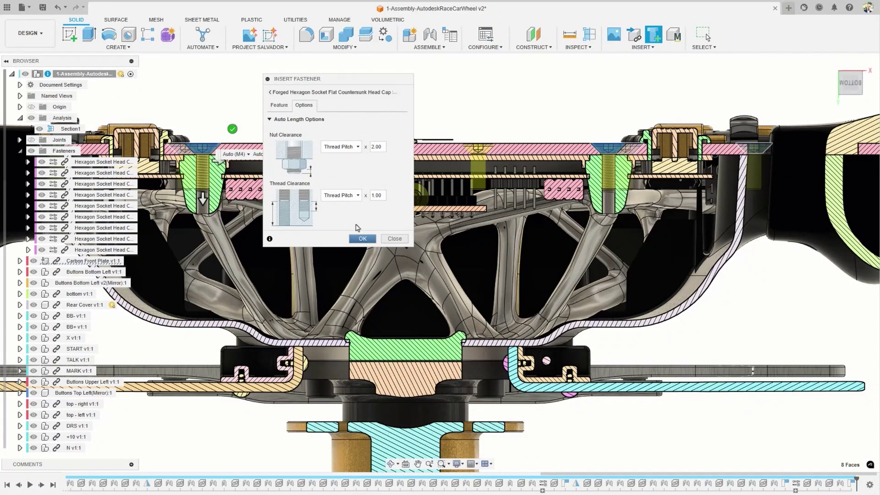
pyautogui.click(342, 195)
pyautogui.click(341, 214)
pyautogui.click(384, 195)
pyautogui.press('BackSpace')
pyautogui.write('1')
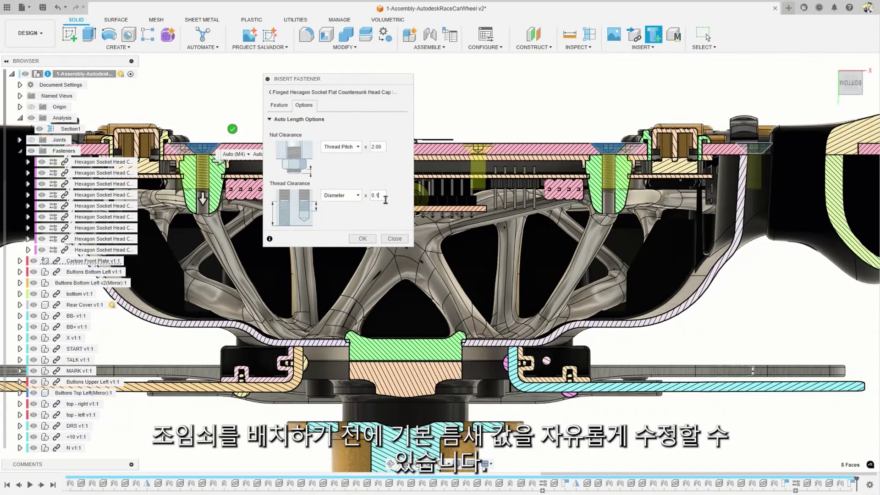
pyautogui.click(357, 238)
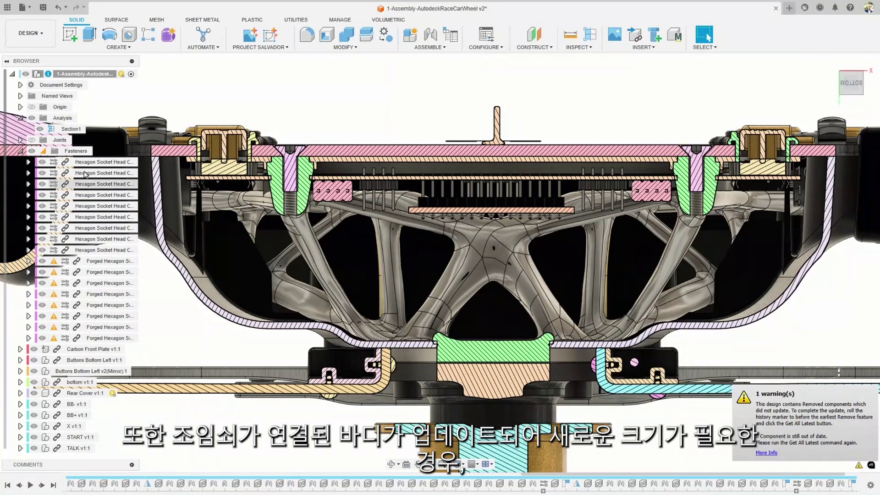
# Auto update the sizes of all fasteners in the wheel assembly's Fasteners folder.
pyautogui.rightClick(96, 261)
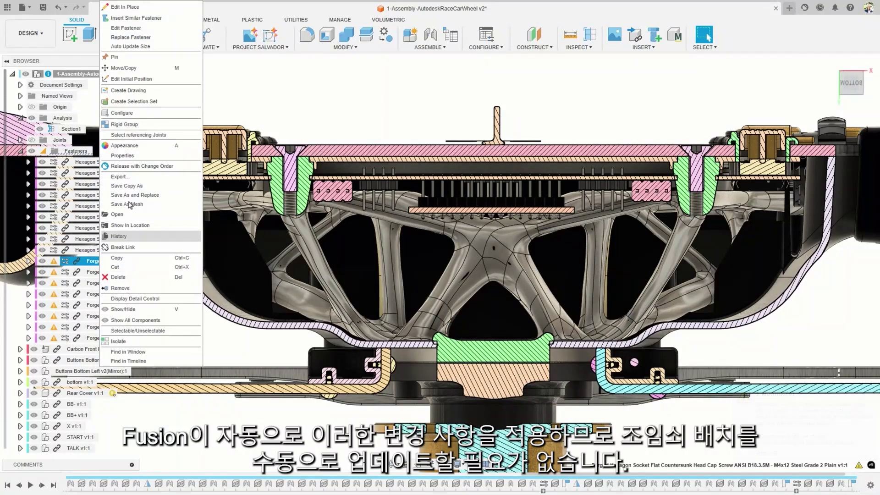
pyautogui.press('Escape')
pyautogui.rightClick(82, 153)
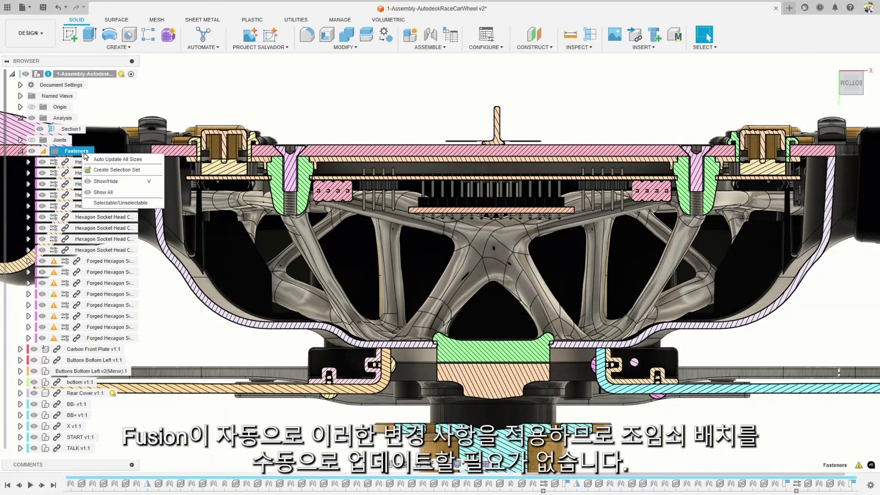
pyautogui.click(127, 161)
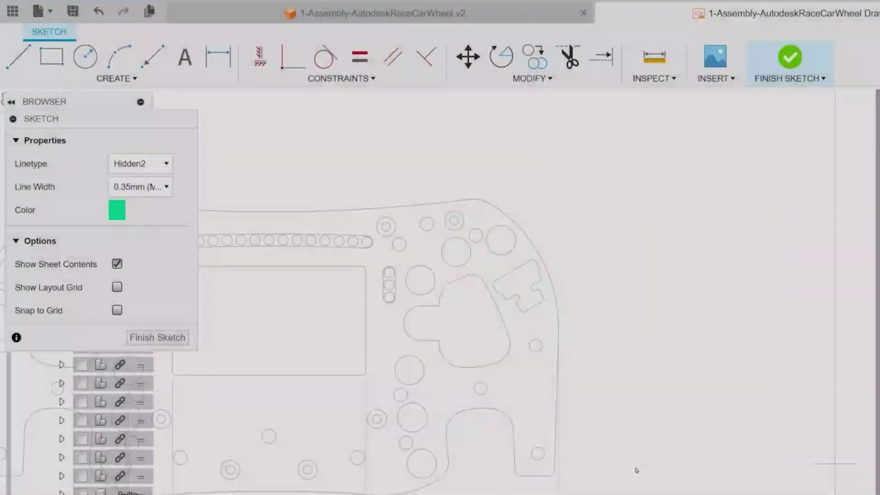
# Sketch Hidden2 circles concentric around the large button holes on the plate's right half, the outermost about 11.4 mm in diameter.
pyautogui.click(85, 57)
pyautogui.click(501, 239)
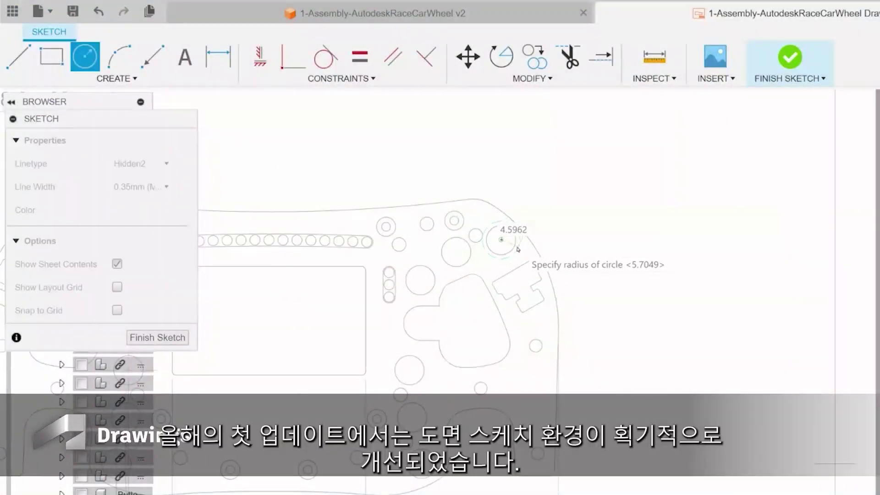
pyautogui.click(513, 248)
pyautogui.click(456, 252)
pyautogui.click(468, 262)
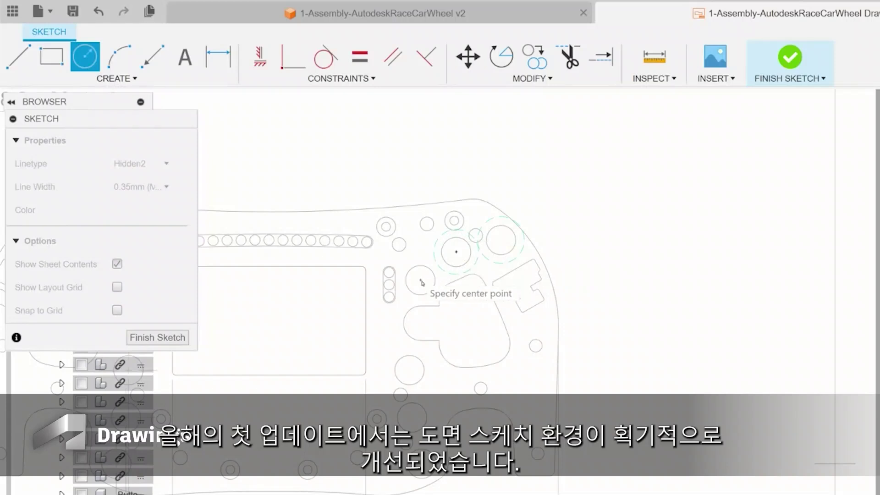
pyautogui.click(421, 281)
pyautogui.click(440, 297)
pyautogui.click(410, 369)
pyautogui.click(429, 349)
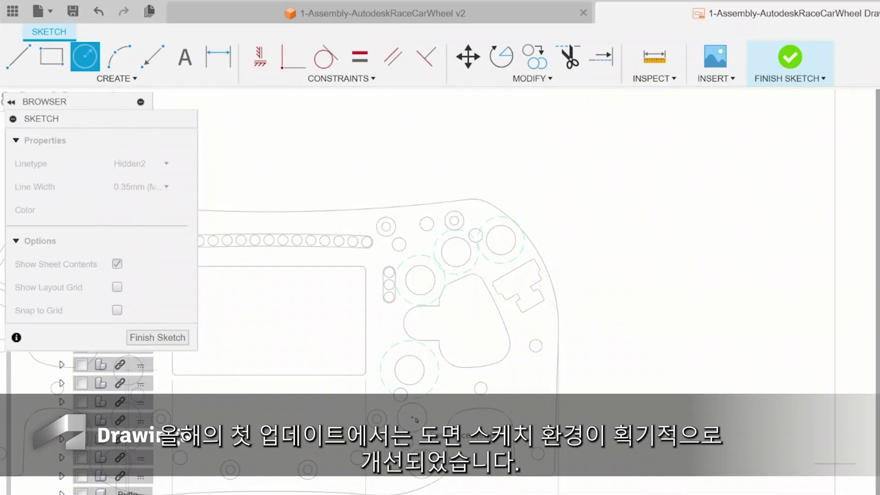
pyautogui.click(411, 411)
pyautogui.click(431, 393)
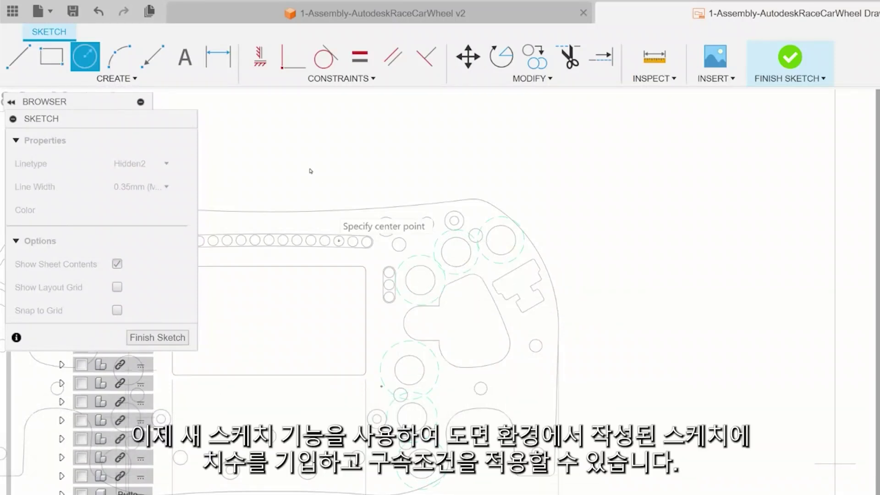
# Apply an Equal constraint between the outermost upper dashed circle and the one beside it.
pyautogui.click(360, 56)
pyautogui.click(482, 257)
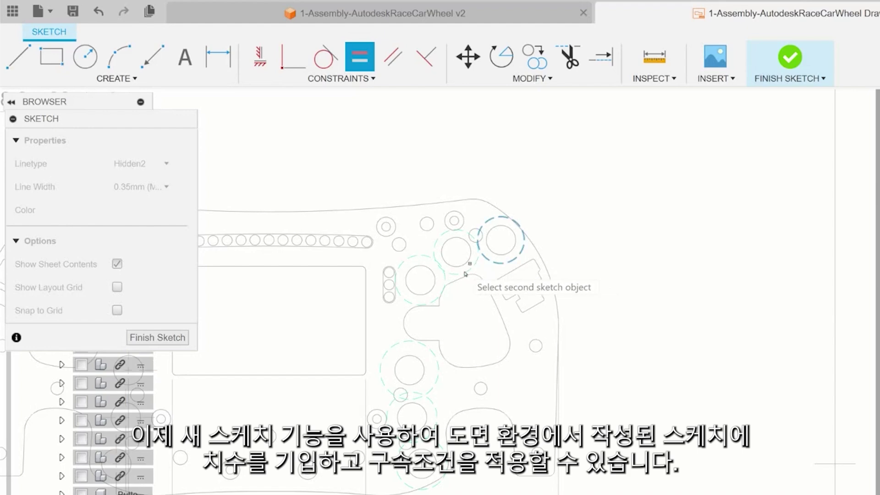
pyautogui.click(465, 274)
# Dimension the diameter of the outermost upper dashed circle.
pyautogui.click(219, 56)
pyautogui.click(517, 227)
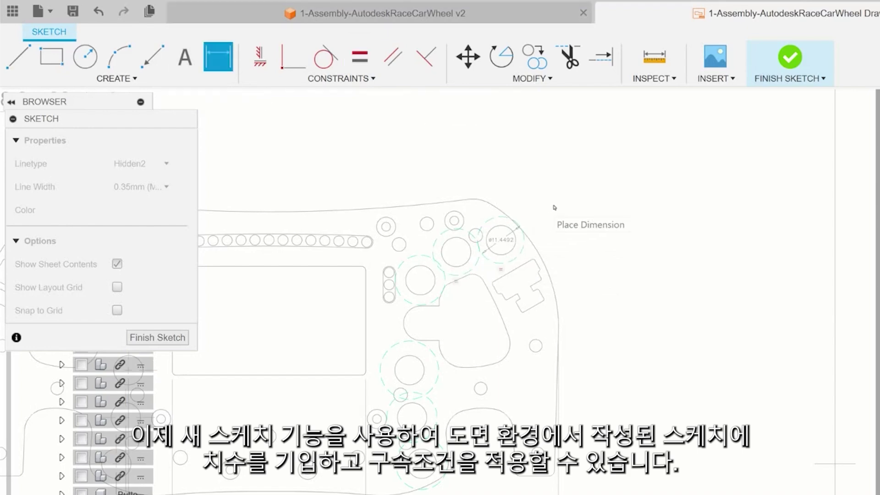
pyautogui.click(555, 207)
pyautogui.press('Return')
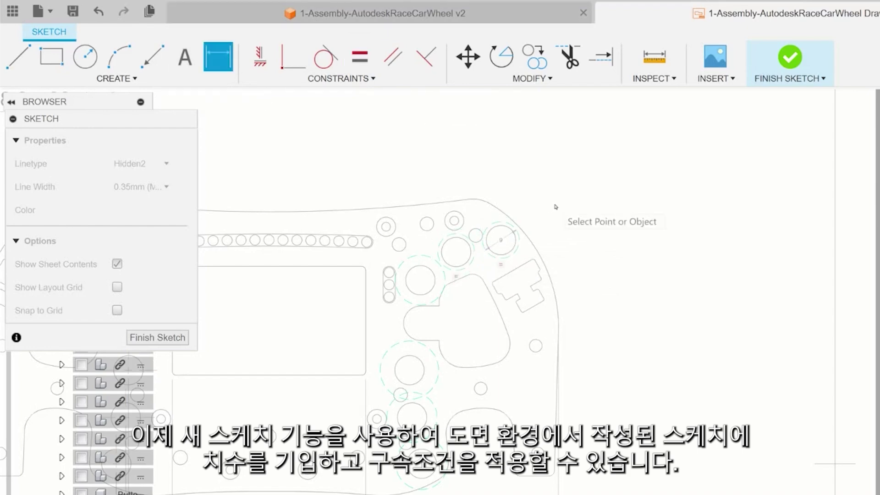
# Apply Equal constraints linking the remaining dashed circles around the upper and lower button holes to the dimensioned circle.
pyautogui.click(359, 56)
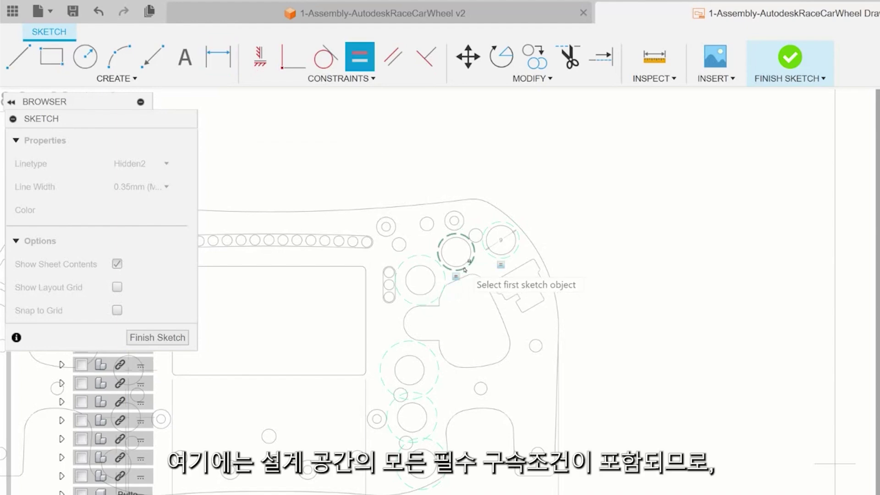
pyautogui.click(444, 256)
pyautogui.click(409, 273)
pyautogui.click(419, 294)
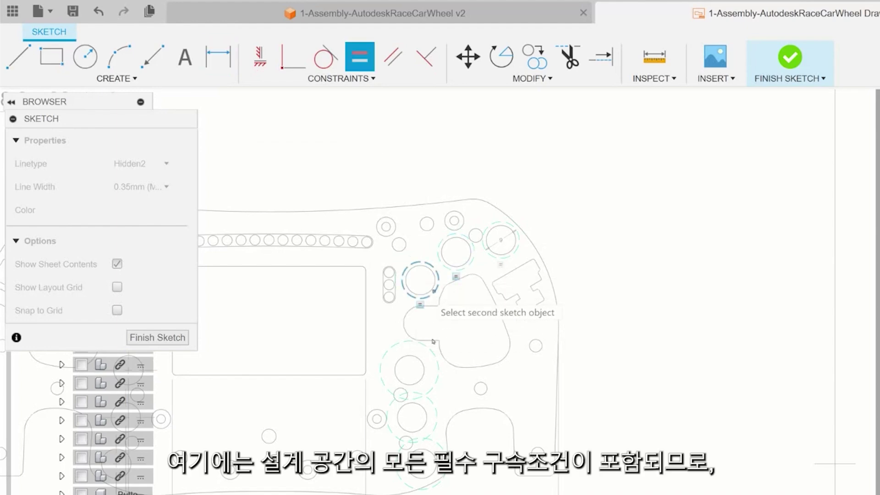
pyautogui.click(433, 380)
pyautogui.click(426, 379)
pyautogui.click(422, 427)
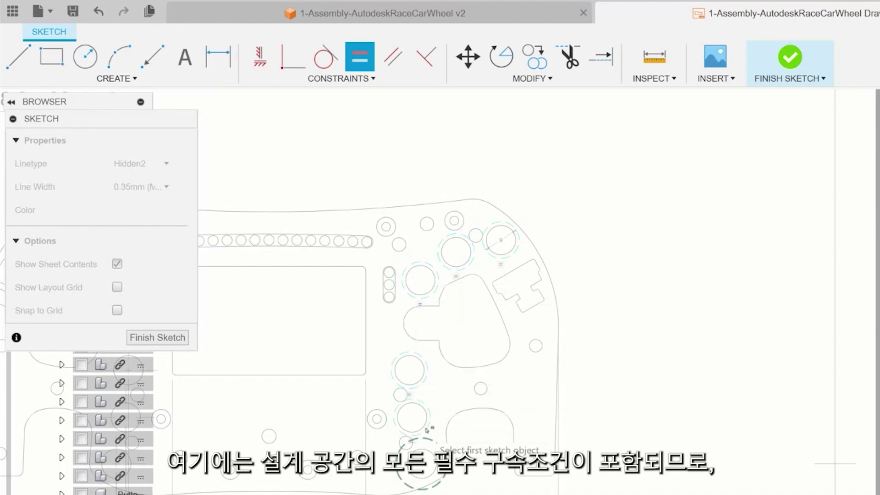
# Sketch a Hidden2 three-point arc through the lower three button-hole centres and start another through the upper hole centres.
pyautogui.click(117, 57)
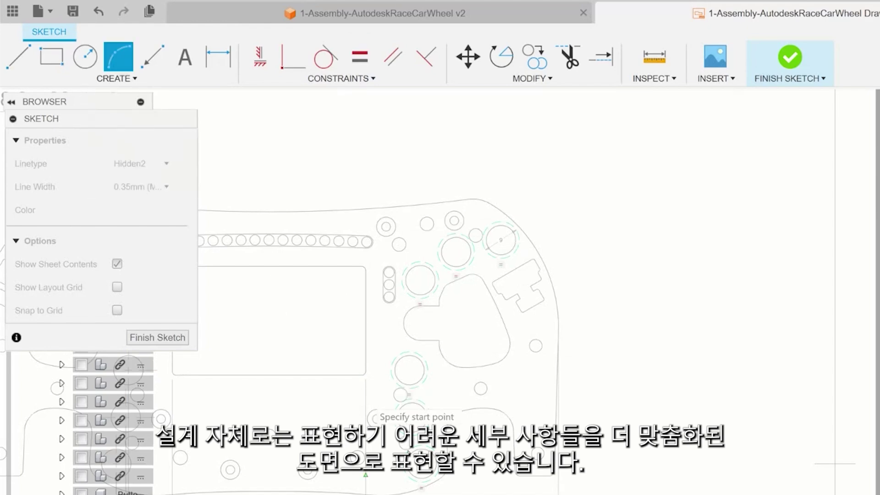
pyautogui.click(424, 470)
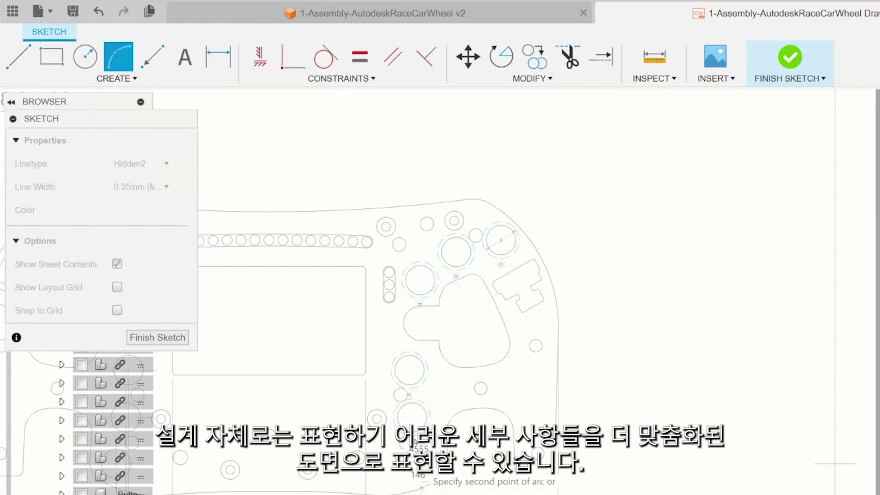
pyautogui.click(409, 370)
pyautogui.click(399, 390)
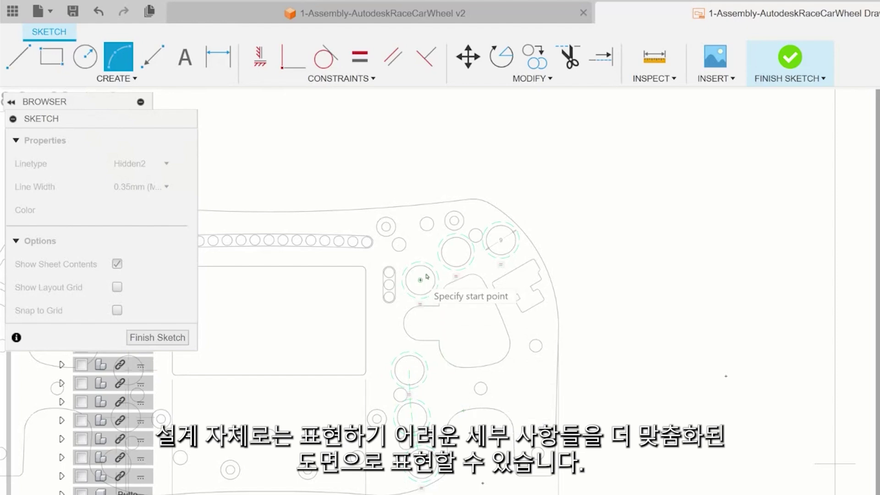
pyautogui.click(421, 280)
pyautogui.click(456, 251)
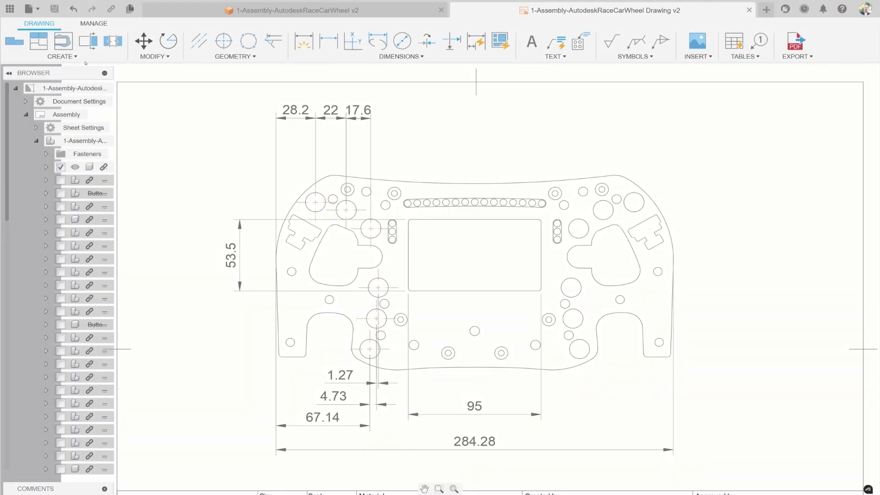
# Create a Crop View of the front plate that keeps only its left half, with Show Outline enabled.
pyautogui.click(62, 56)
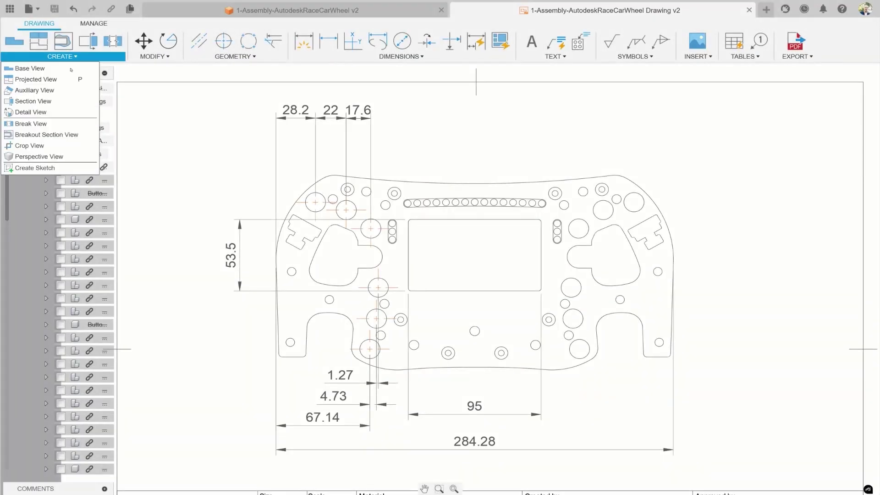
pyautogui.click(33, 146)
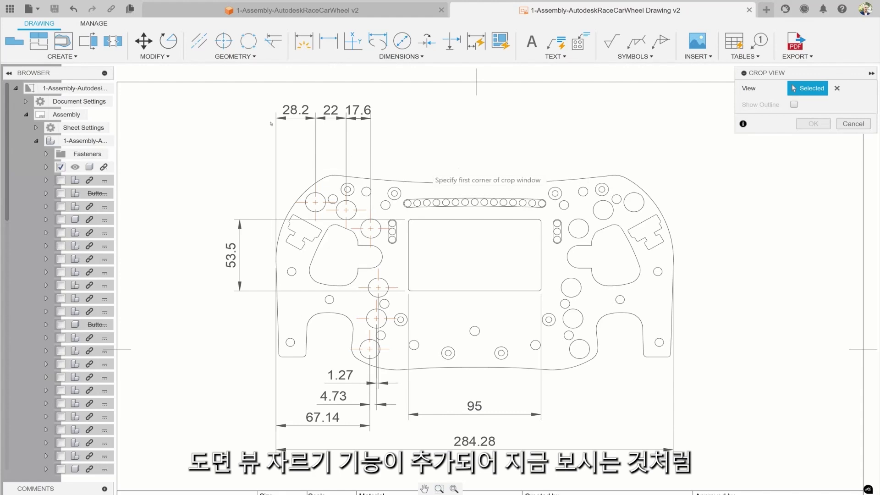
pyautogui.click(206, 94)
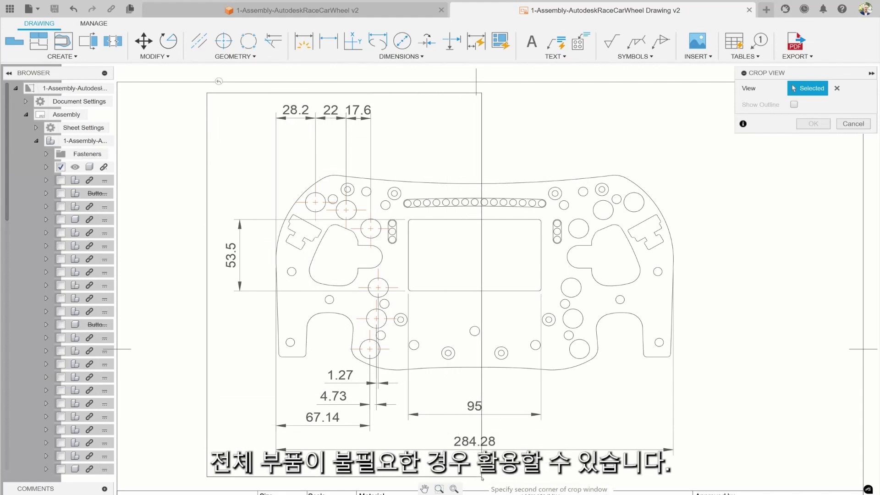
pyautogui.click(481, 454)
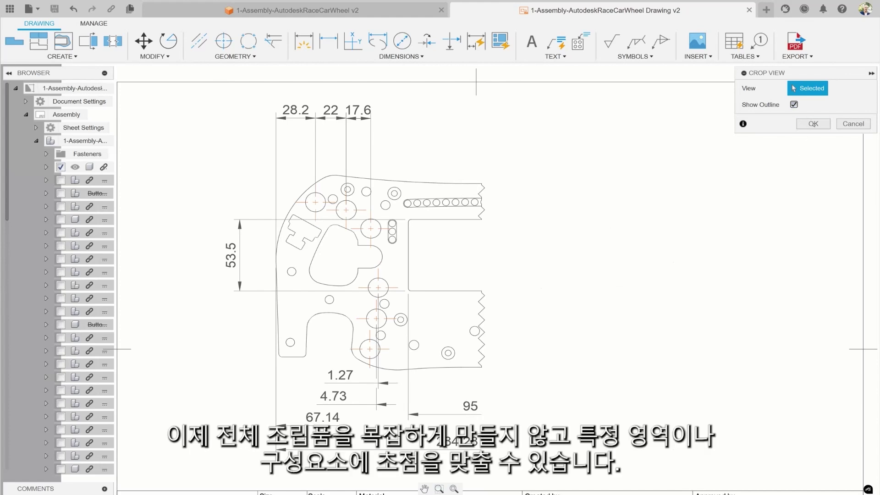
pyautogui.click(813, 125)
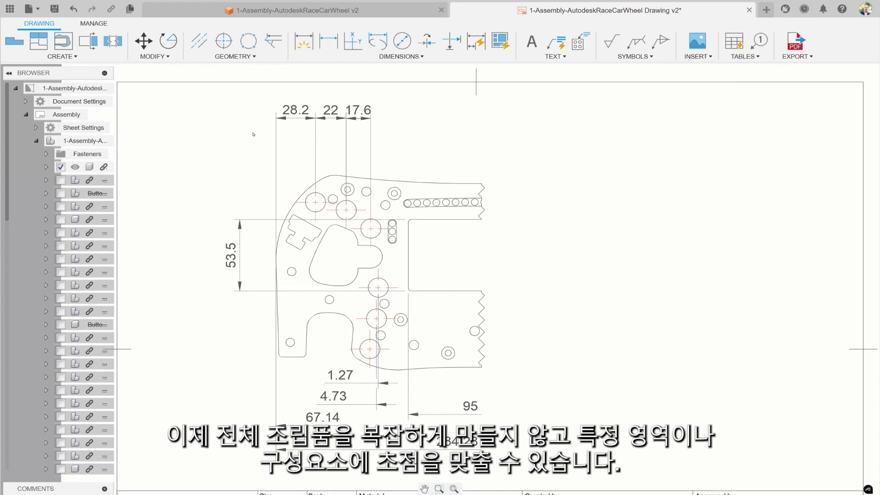
# Edit the crop view and move its right boundary inward toward the edge of the display cutout.
pyautogui.rightClick(398, 171)
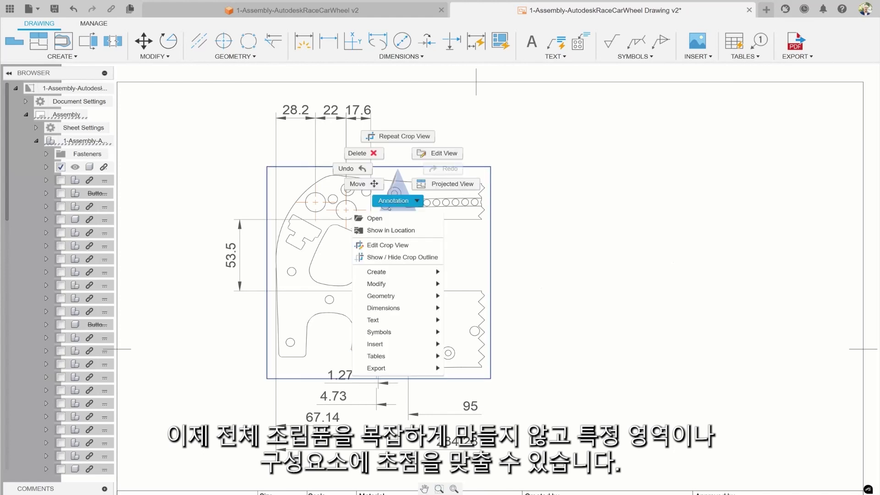
pyautogui.click(386, 245)
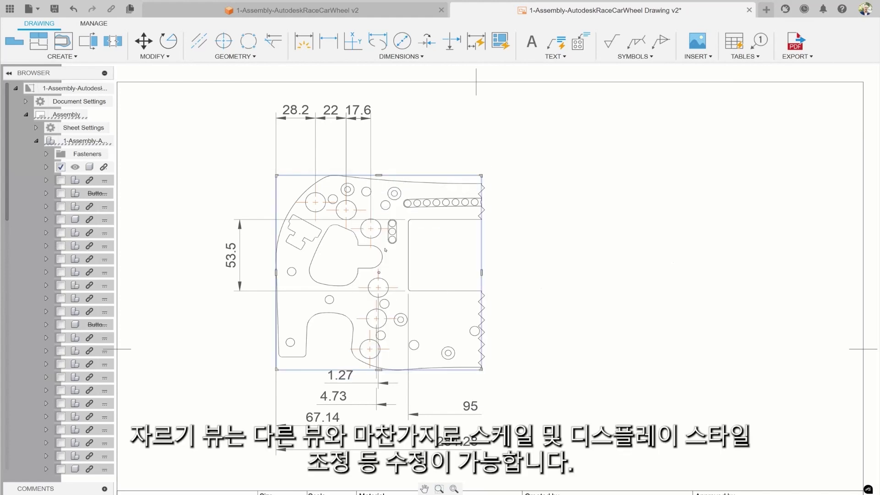
pyautogui.moveTo(481, 272); pyautogui.dragTo(441, 285)
pyautogui.click(501, 162)
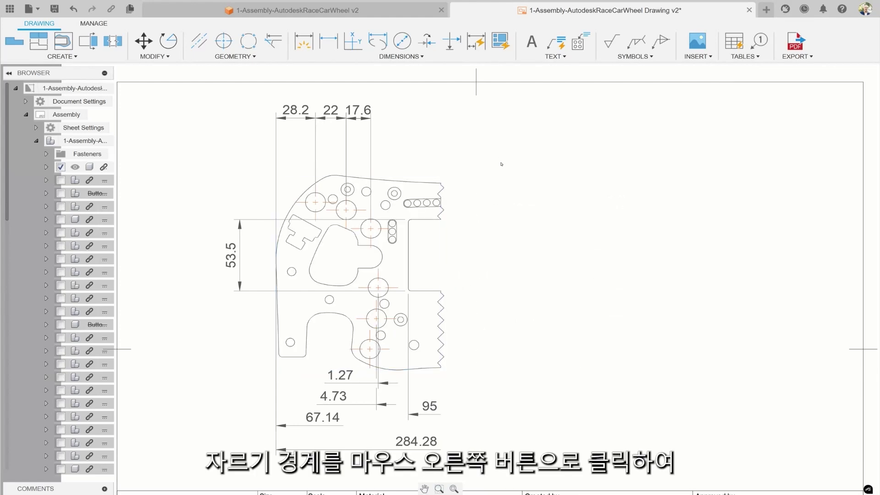
# Hide the crop view's outline and turn it back on.
pyautogui.rightClick(417, 169)
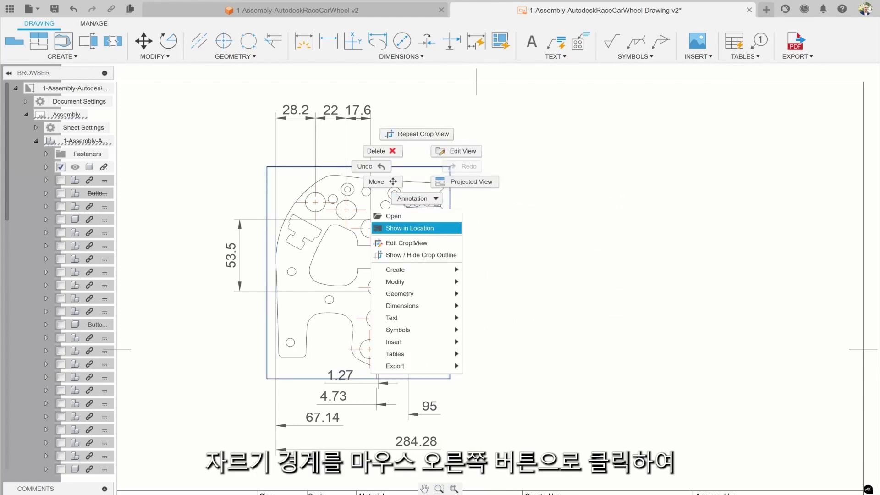
pyautogui.click(526, 268)
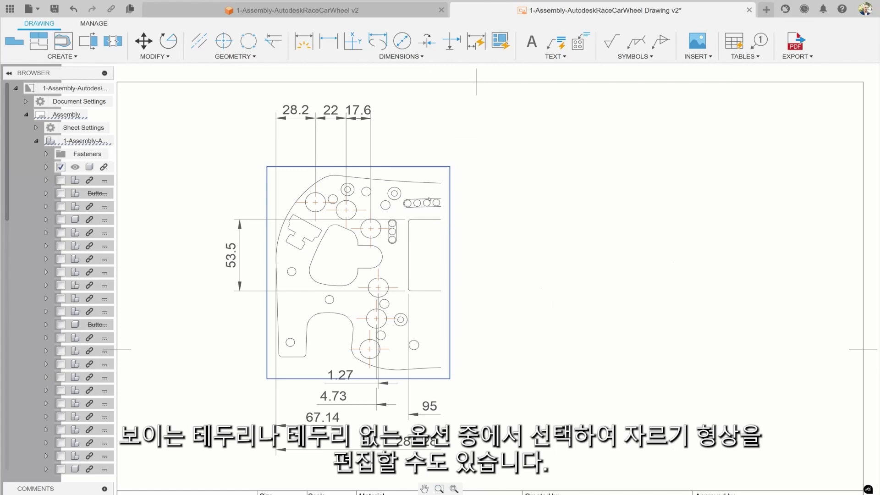
pyautogui.rightClick(414, 170)
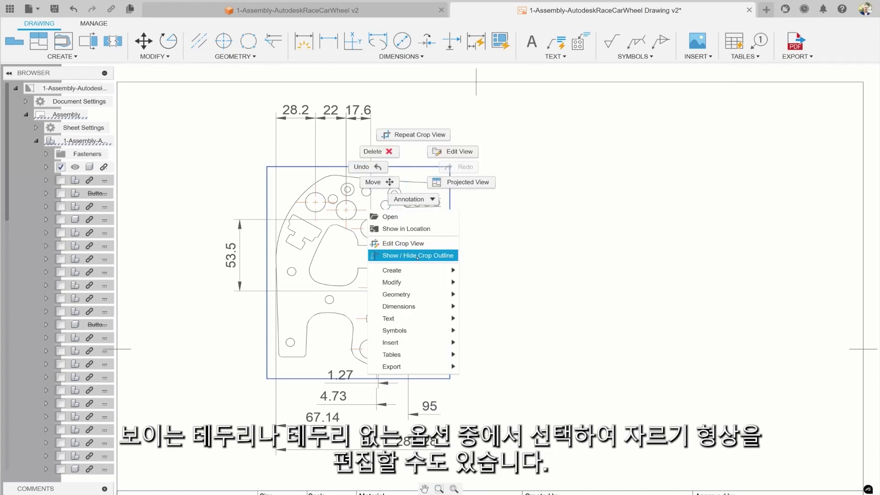
pyautogui.click(415, 255)
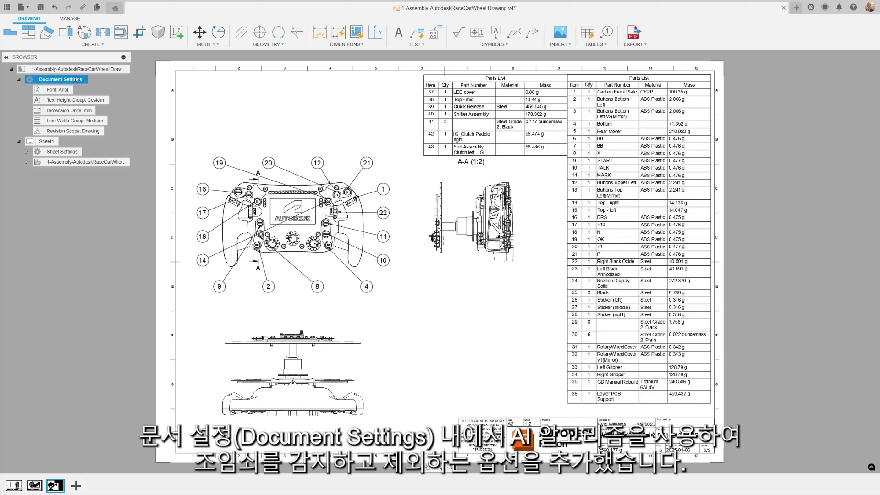
# Enable Detect and Omit Fasteners in the document settings and omit components whose names contain "washer, bolt, nut".
pyautogui.click(93, 80)
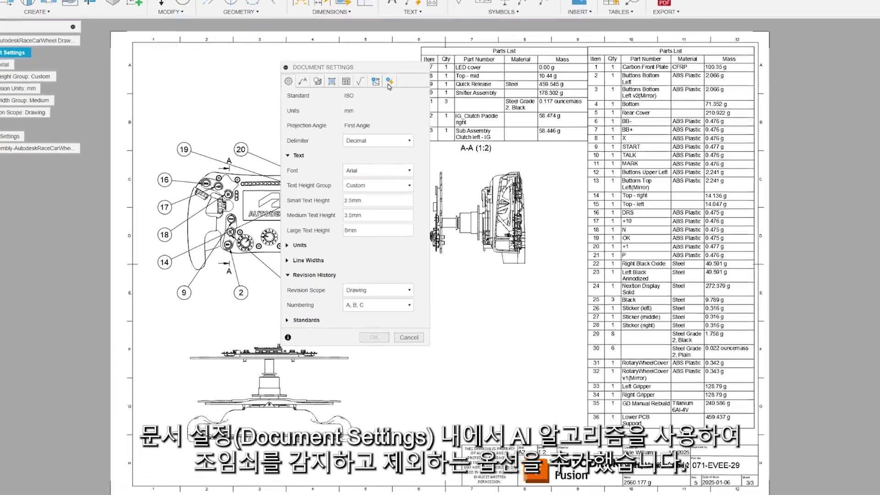
pyautogui.click(396, 105)
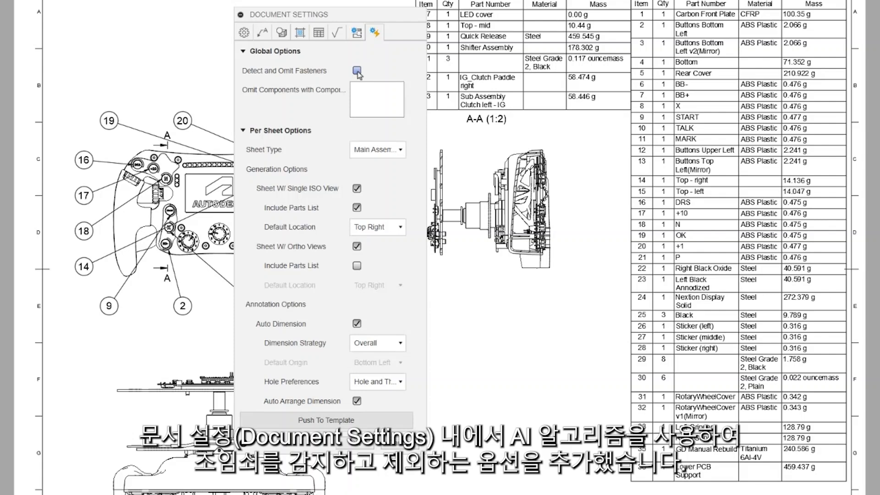
pyautogui.click(365, 95)
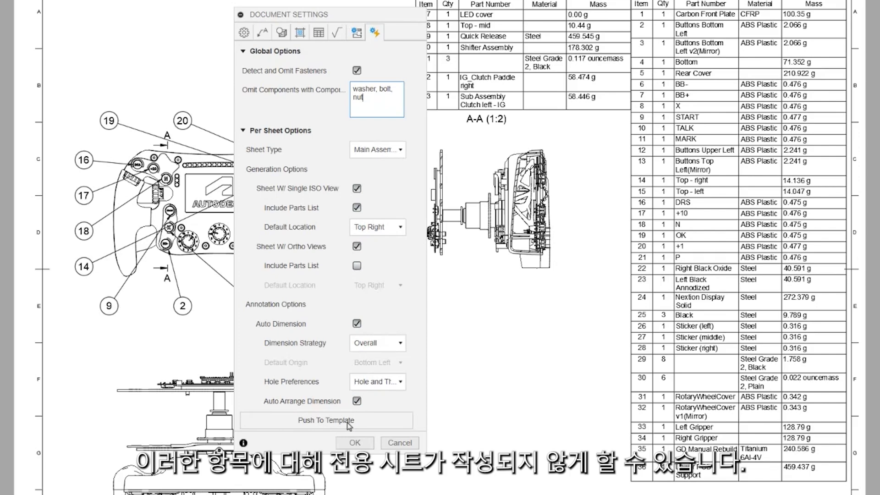
pyautogui.click(355, 443)
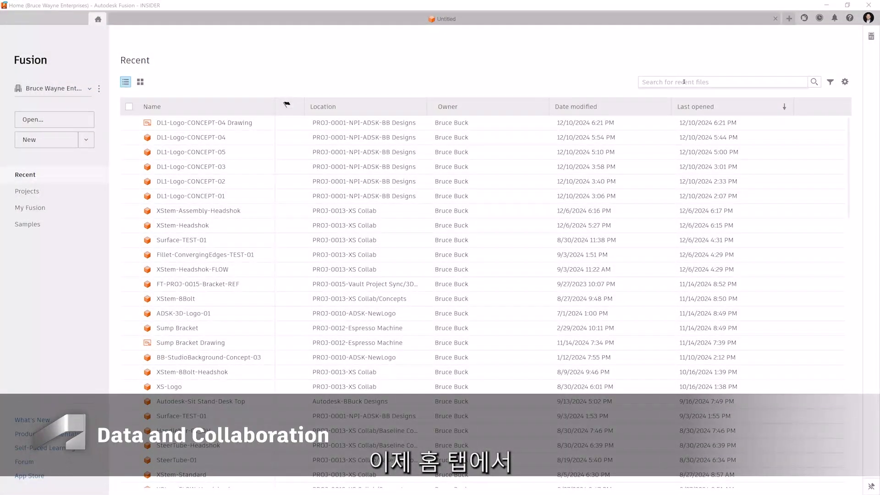
# Search the recent files on the Home tab for "bracket".
pyautogui.click(684, 81)
pyautogui.write('bracke')
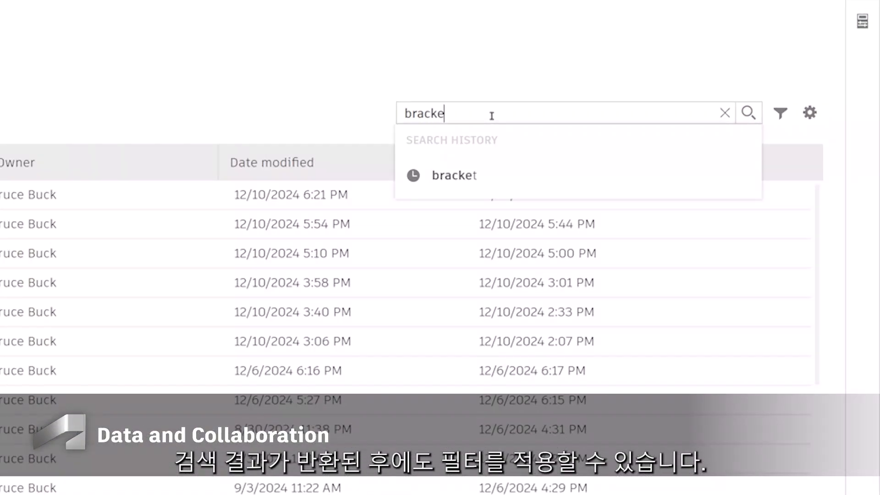
pyautogui.write('t')
pyautogui.press('Return')
# Filter the bracket search results to the Fusion Drawing file type.
pyautogui.click(780, 113)
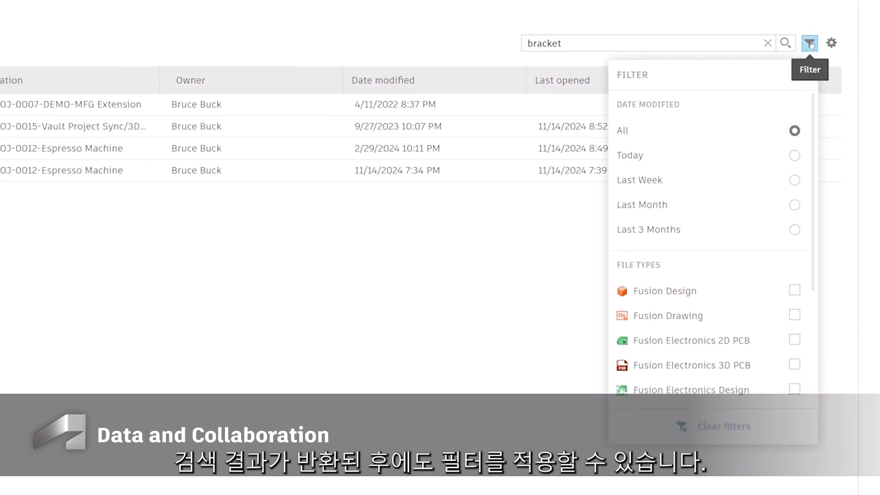
pyautogui.scroll(-4, 792, 298)
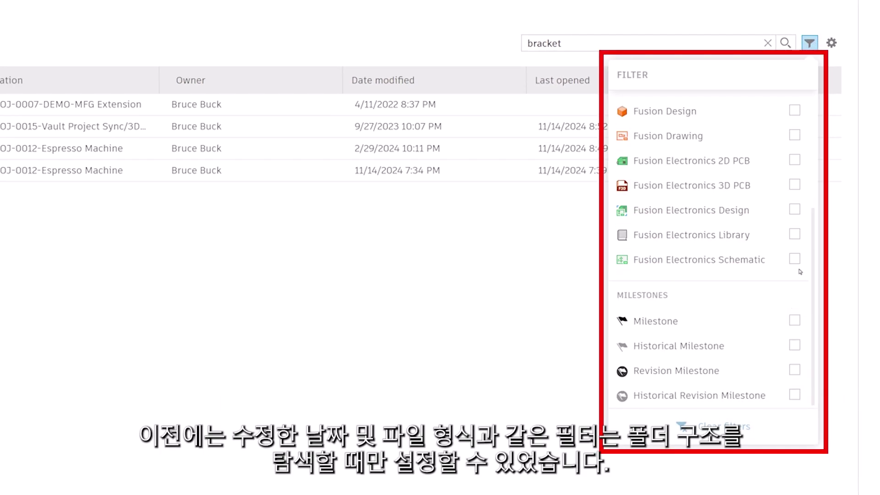
pyautogui.click(794, 135)
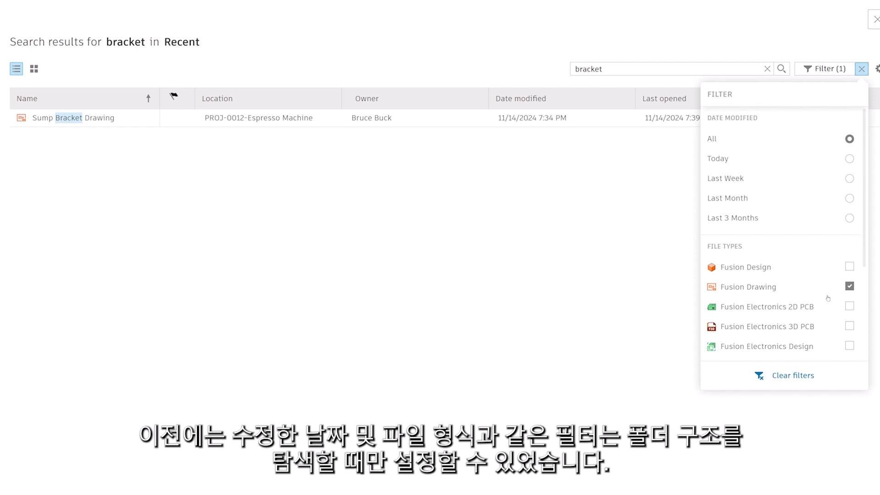
# Try the Milestone filter on the search results, switch it off, and clear all filters.
pyautogui.scroll(-3, 828, 299)
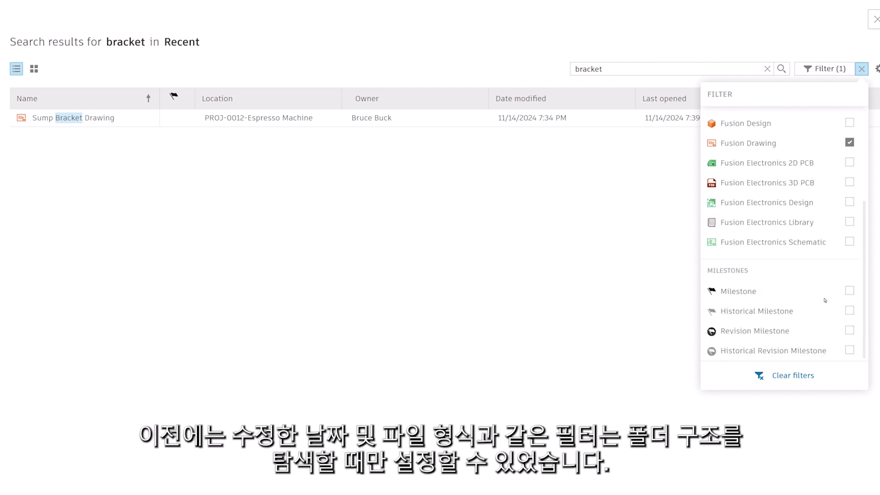
pyautogui.click(850, 291)
pyautogui.click(850, 291)
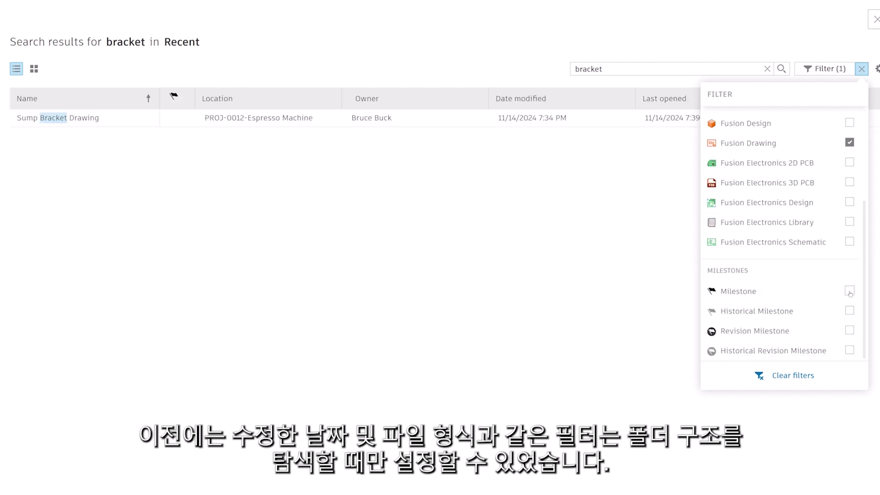
pyautogui.click(800, 377)
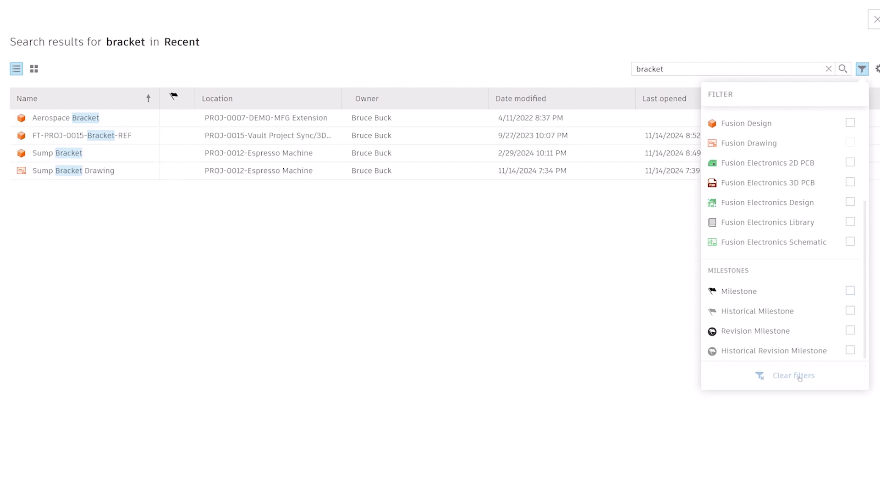
pyautogui.click(660, 354)
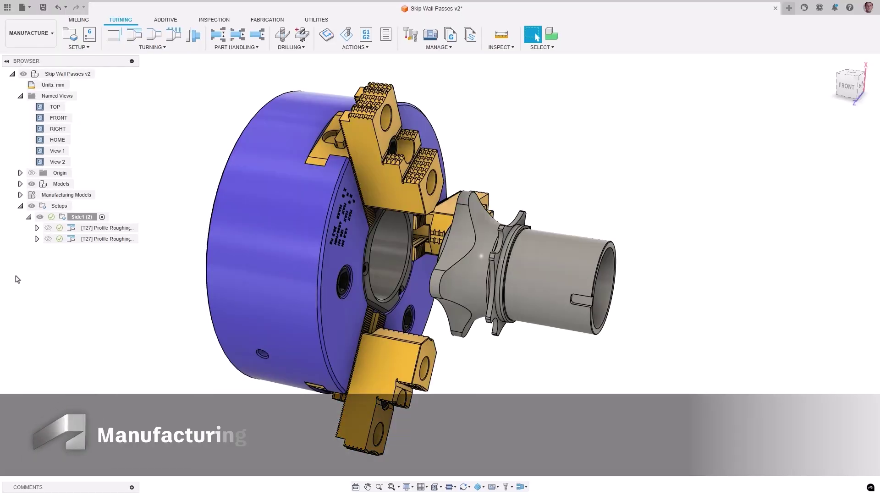
# Enable Skip Wall Pass in the pass settings of the second Profile Roughing operation under Side1.
pyautogui.click(72, 239)
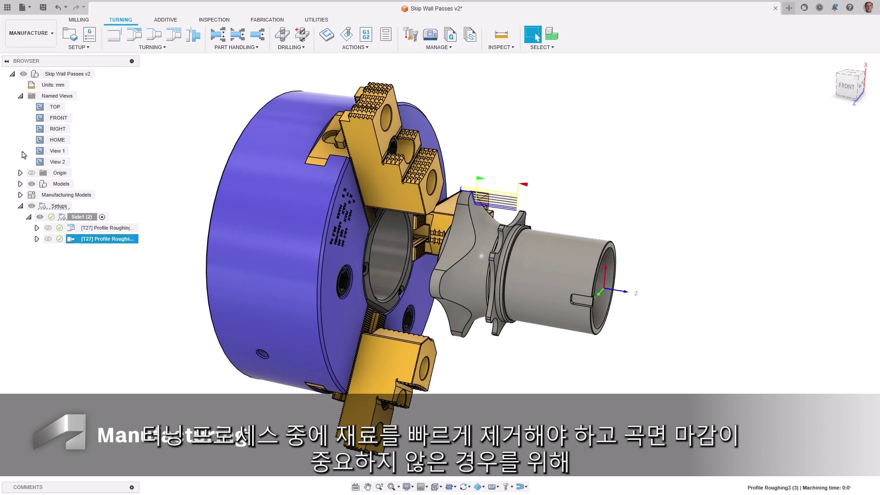
pyautogui.doubleClick(40, 162)
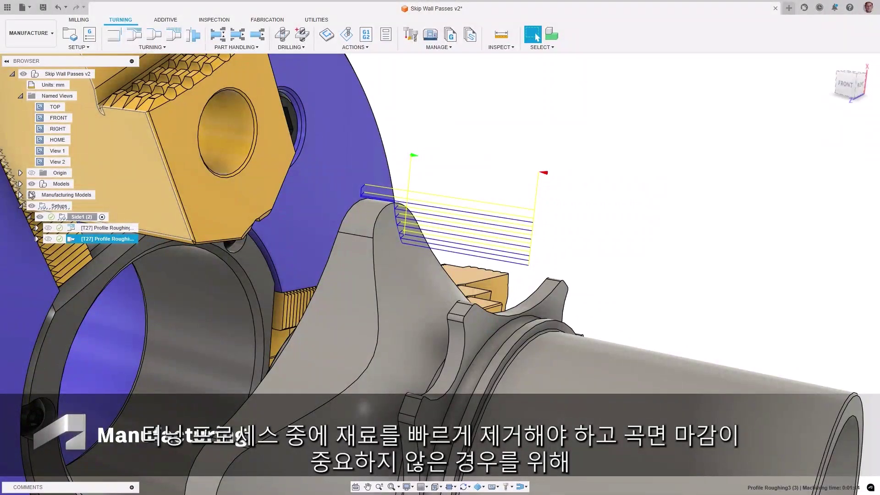
pyautogui.doubleClick(72, 239)
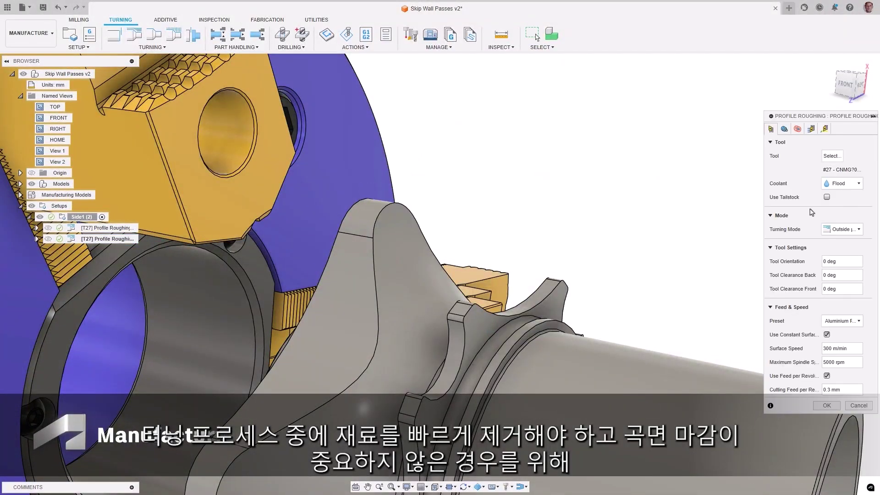
pyautogui.click(811, 129)
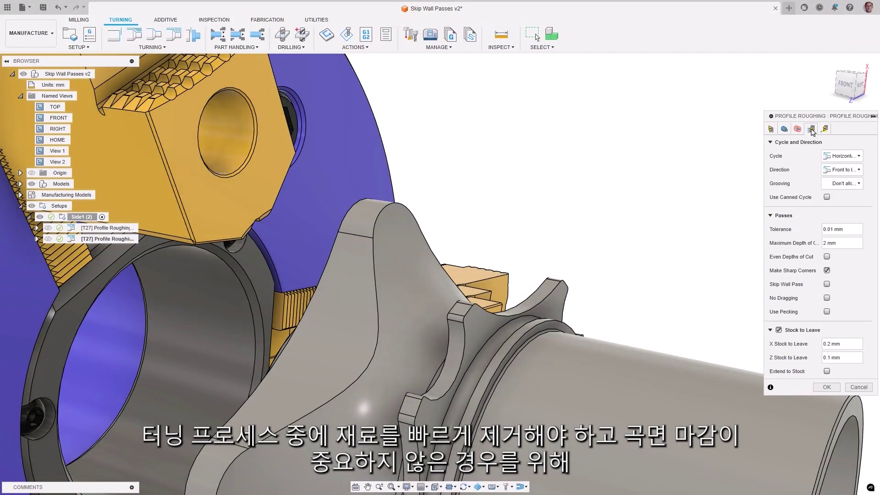
pyautogui.click(827, 284)
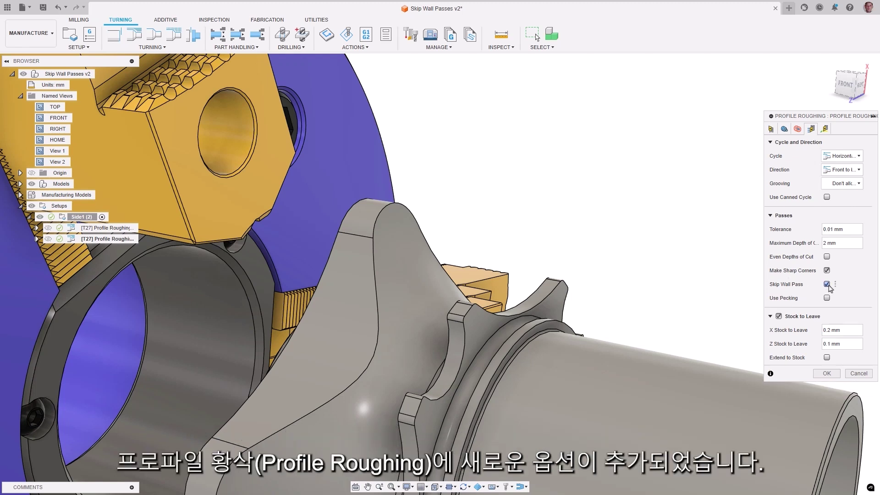
pyautogui.click(828, 374)
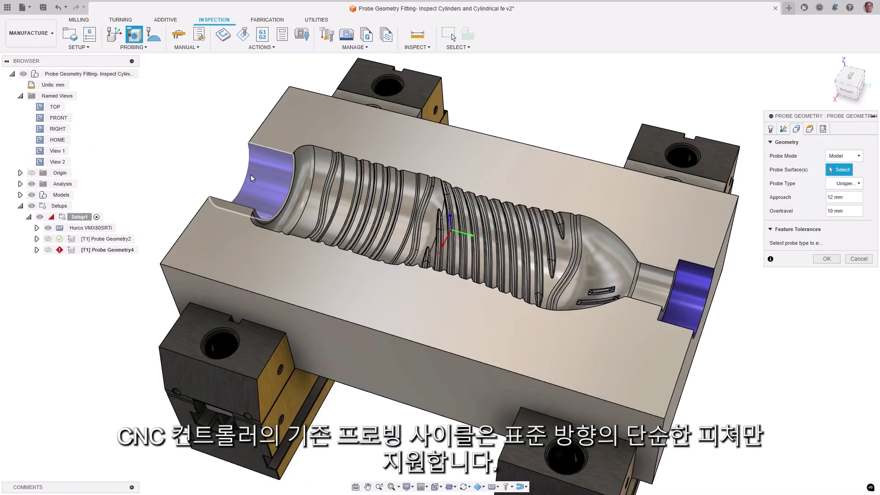
# Choose the half-round face at the wide end of the bottle cavity as the probe surface and set the probe type to Cylindrical fitting.
pyautogui.click(256, 181)
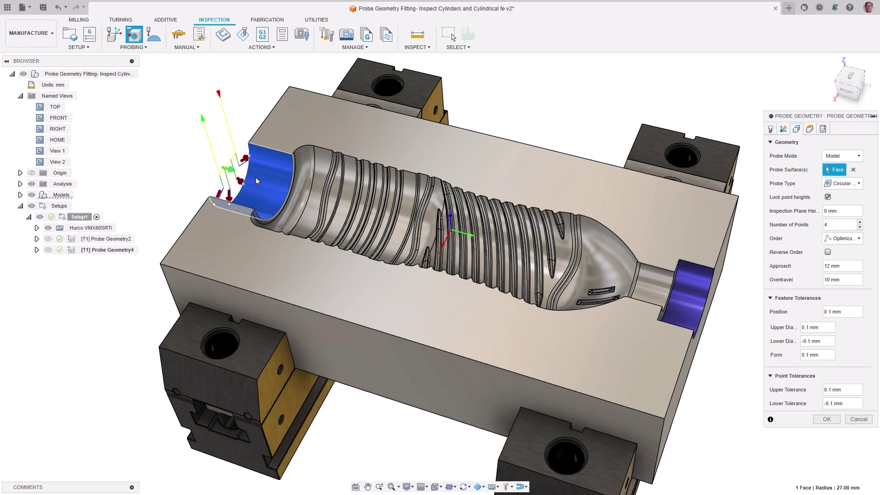
pyautogui.doubleClick(39, 163)
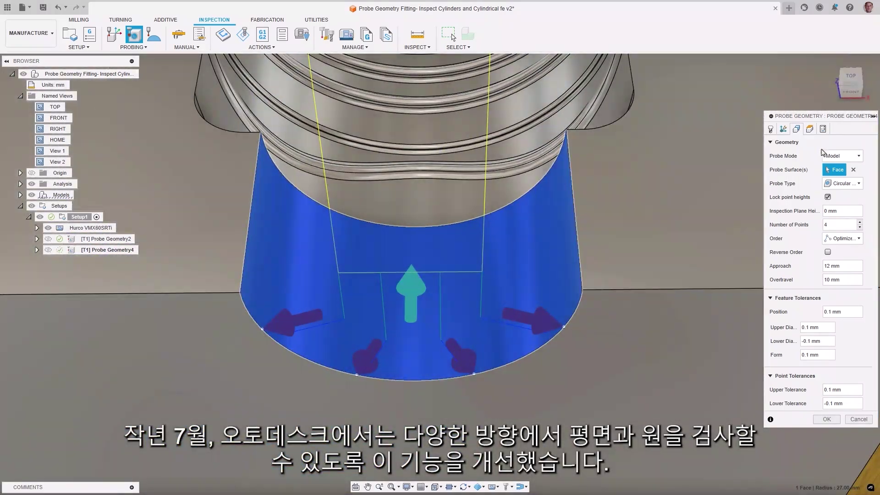
pyautogui.click(859, 184)
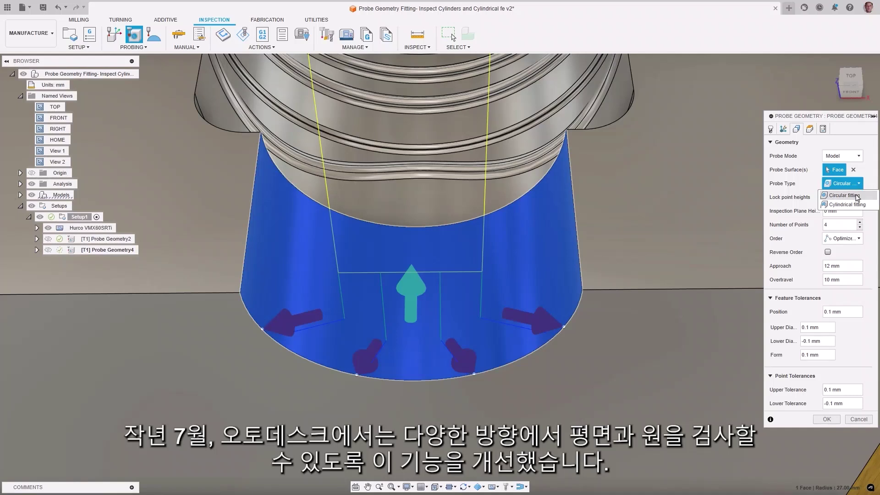
pyautogui.click(847, 204)
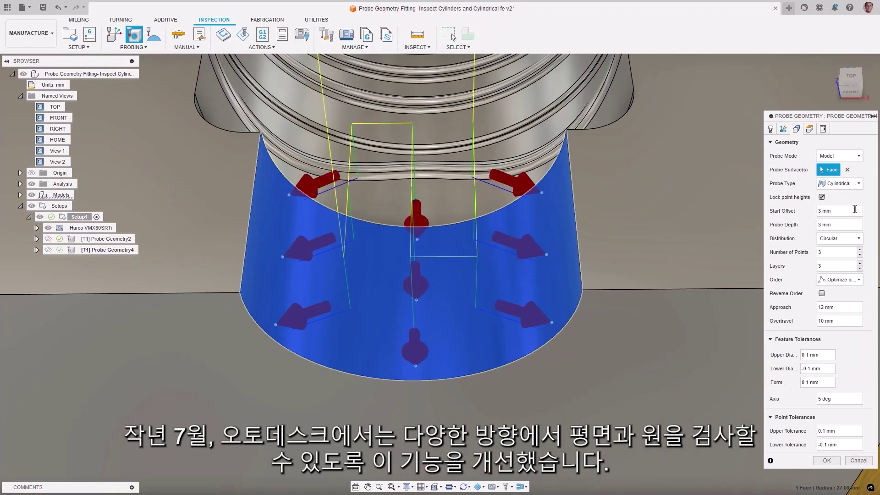
# Try the cylindrical probing with the number of points raised to 6, and return it to 3.
pyautogui.click(860, 249)
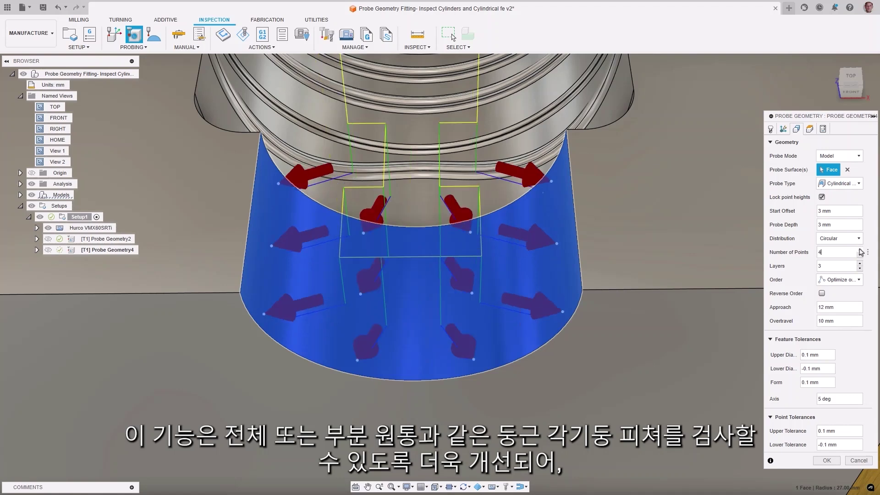
pyautogui.click(860, 250)
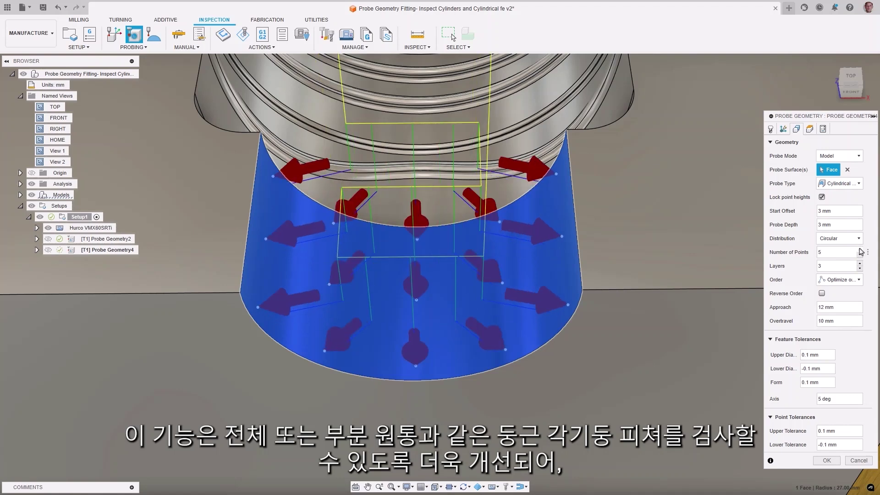
pyautogui.click(860, 249)
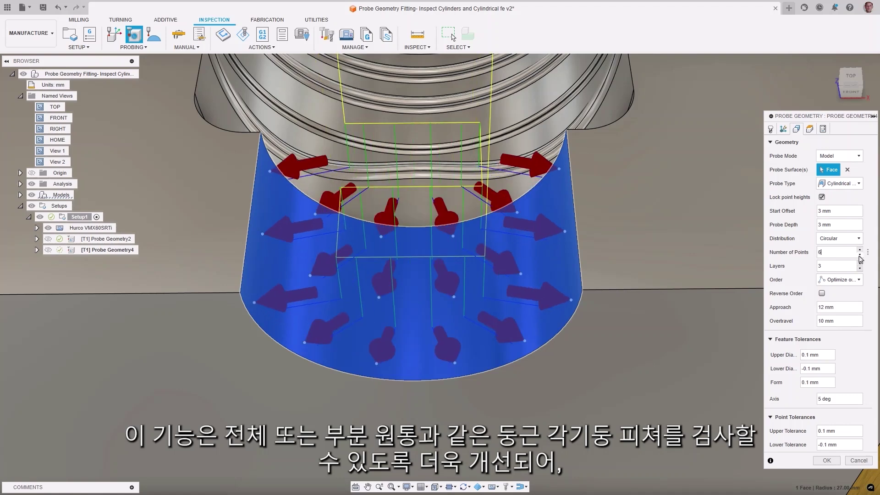
pyautogui.click(860, 255)
pyautogui.click(860, 256)
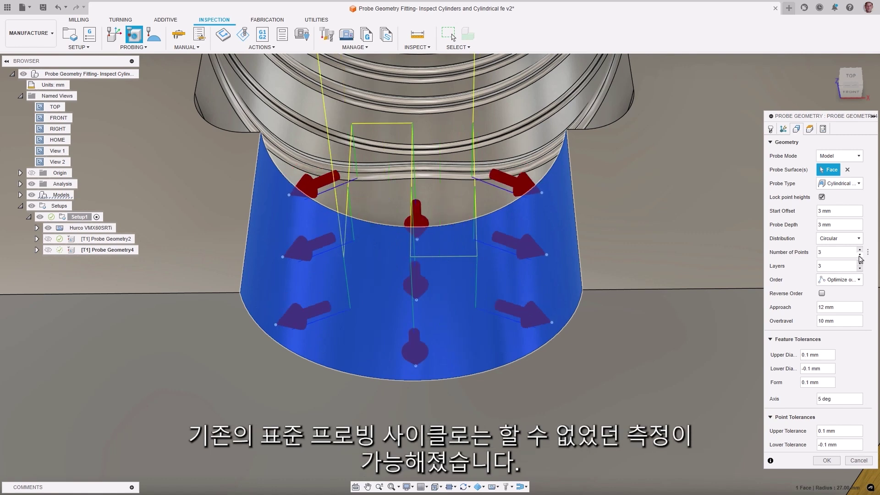
# Try the cylindrical probing with the layers raised to 6, and return them to 3.
pyautogui.click(860, 263)
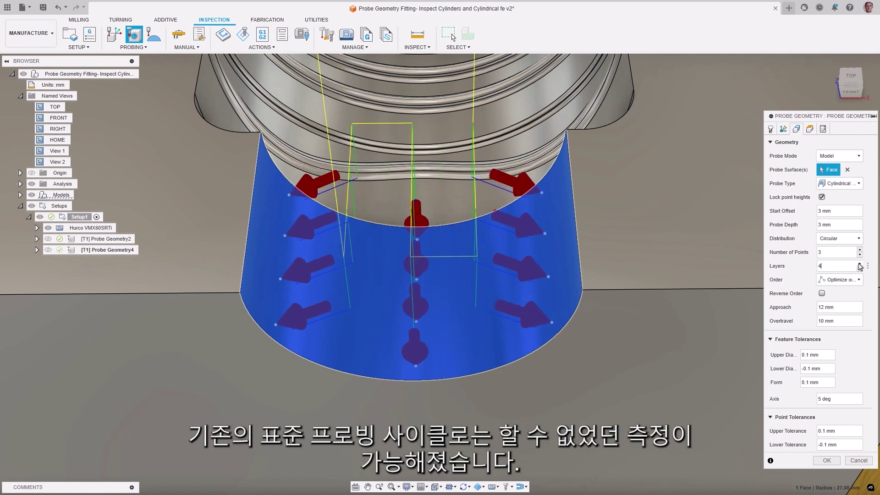
pyautogui.click(860, 263)
pyautogui.click(860, 263)
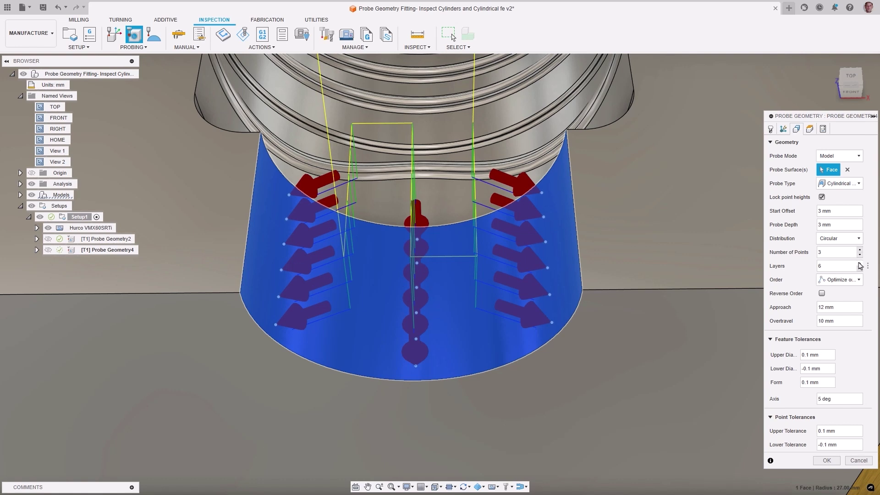
pyautogui.click(860, 268)
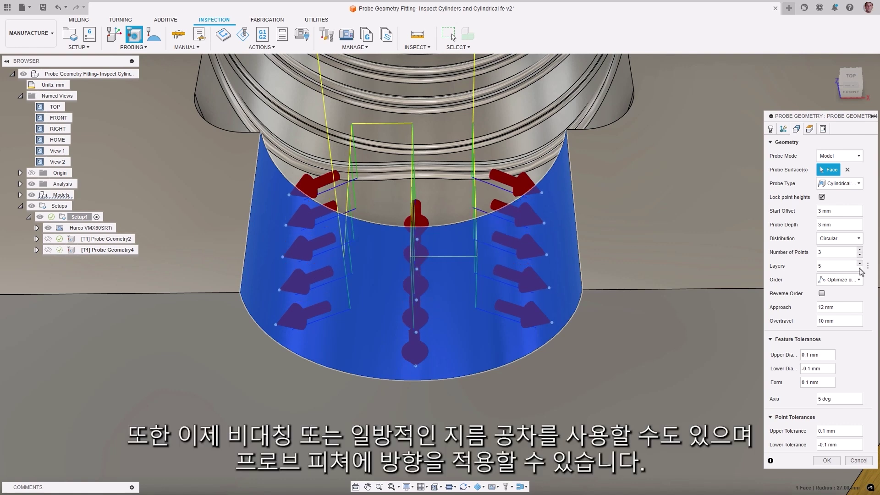
pyautogui.click(860, 268)
pyautogui.click(860, 268)
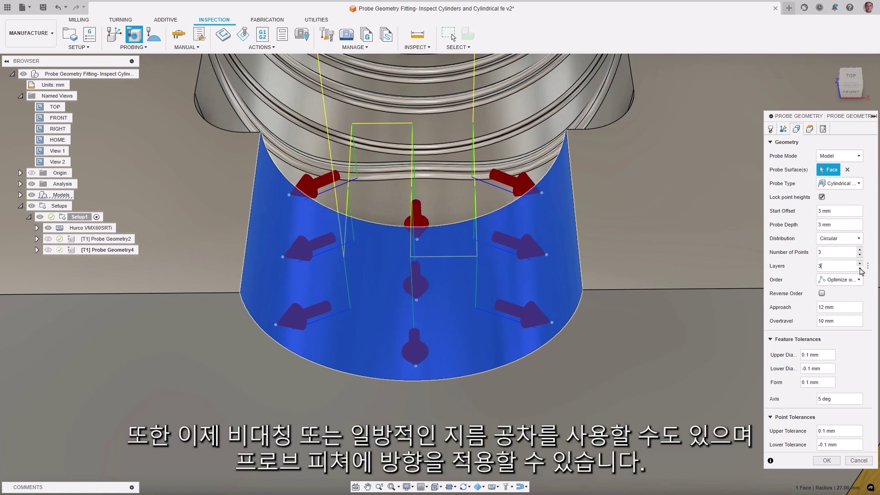
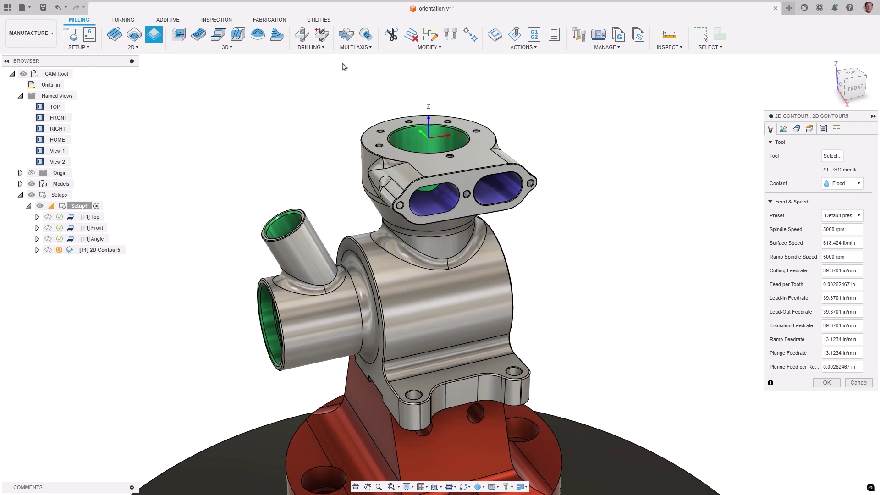
# Enable Tool Orientation for the new 2D Contour operation and define it by Coordinate system.
pyautogui.click(784, 130)
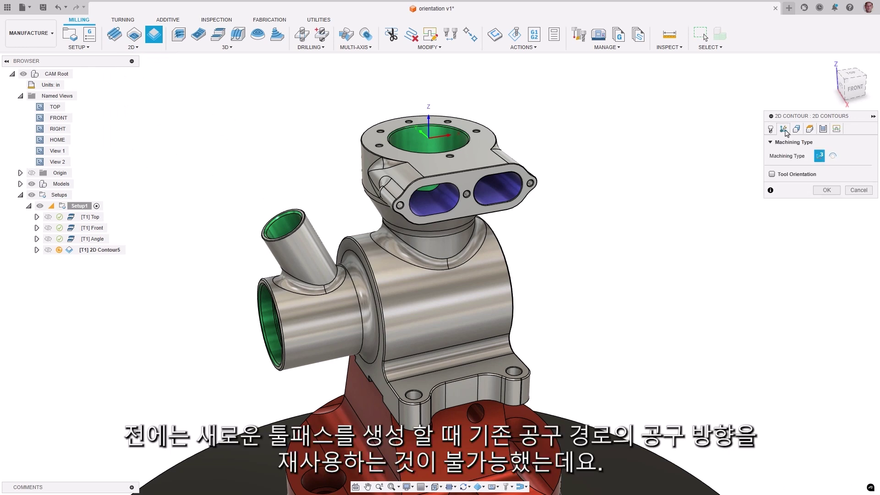
pyautogui.click(772, 175)
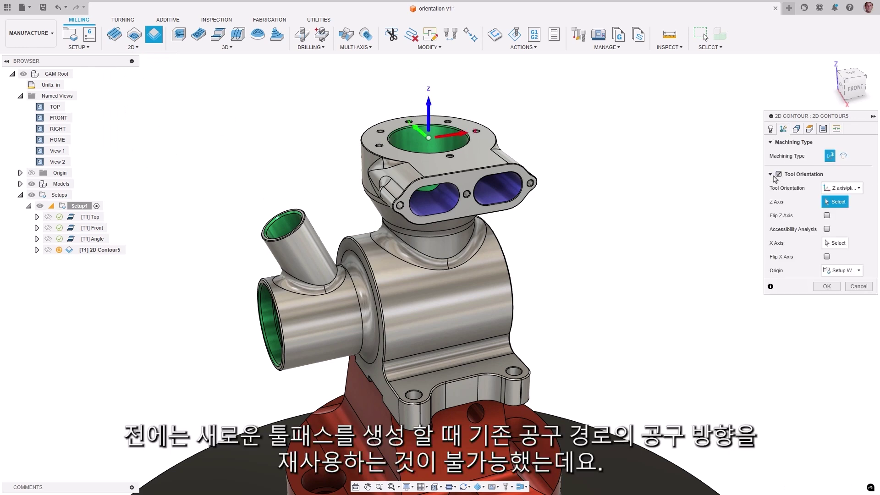
pyautogui.doubleClick(41, 162)
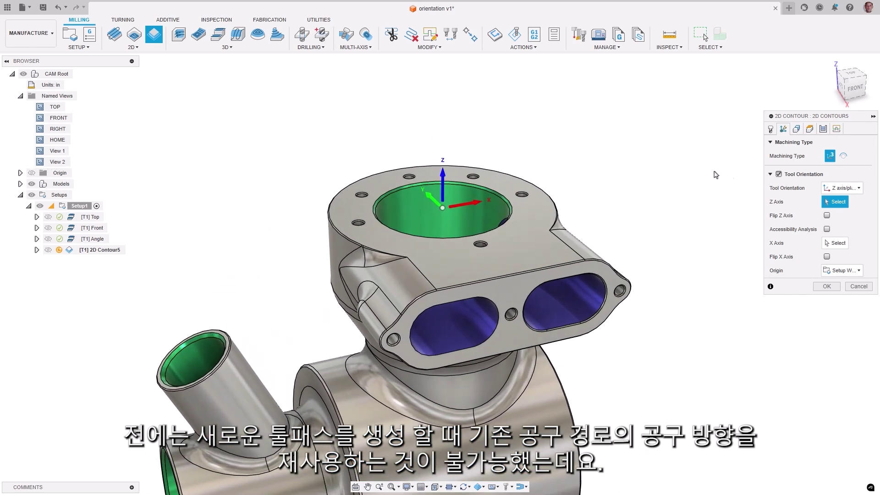
pyautogui.click(829, 189)
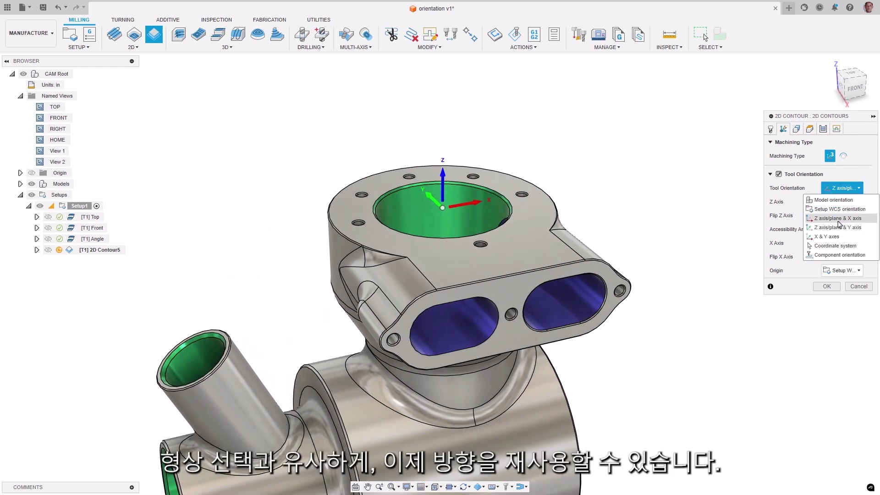
pyautogui.click(830, 248)
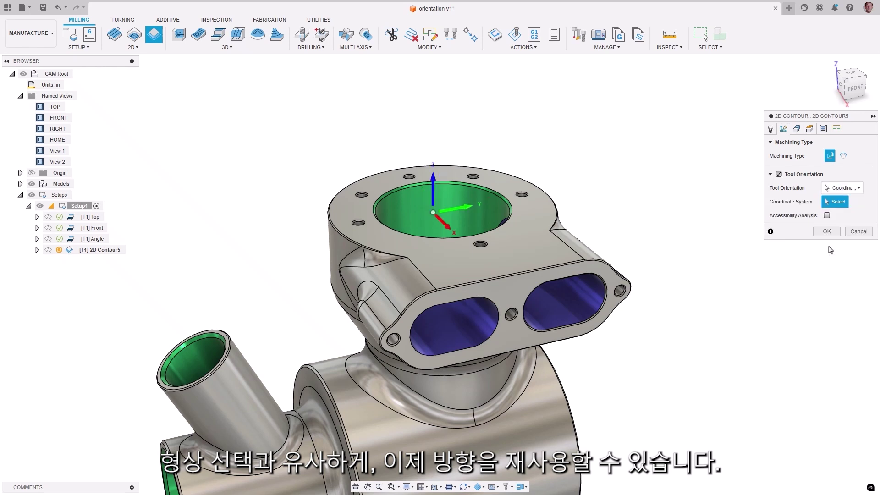
# Reuse the Front toolpath's tool orientation as the 2D Contour's coordinate system, and switch to the Angle toolpath's orientation.
pyautogui.click(37, 228)
pyautogui.click(37, 272)
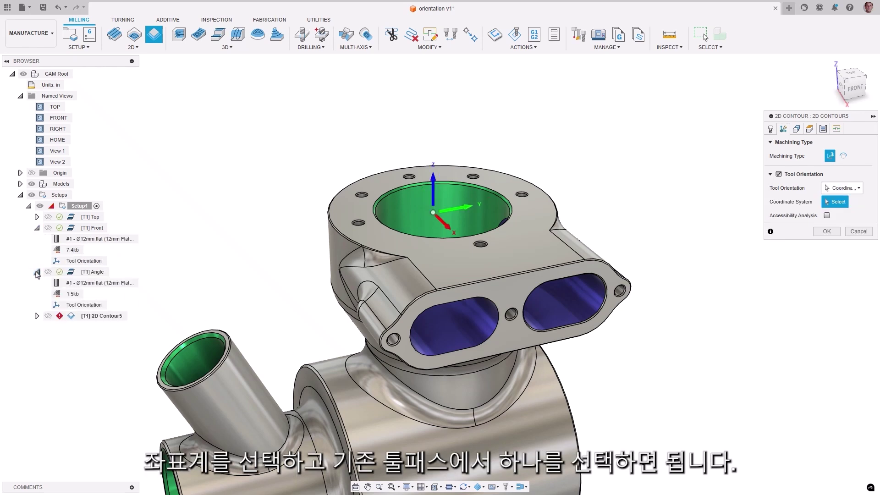
pyautogui.click(57, 260)
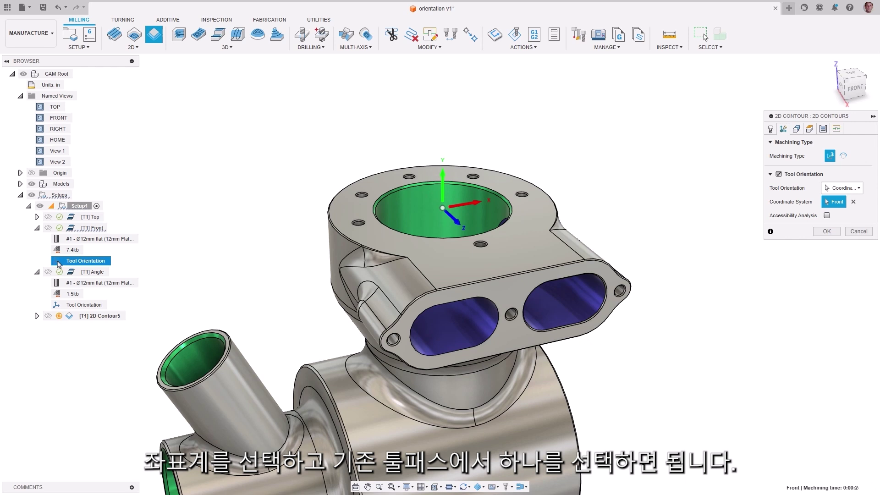
pyautogui.click(56, 305)
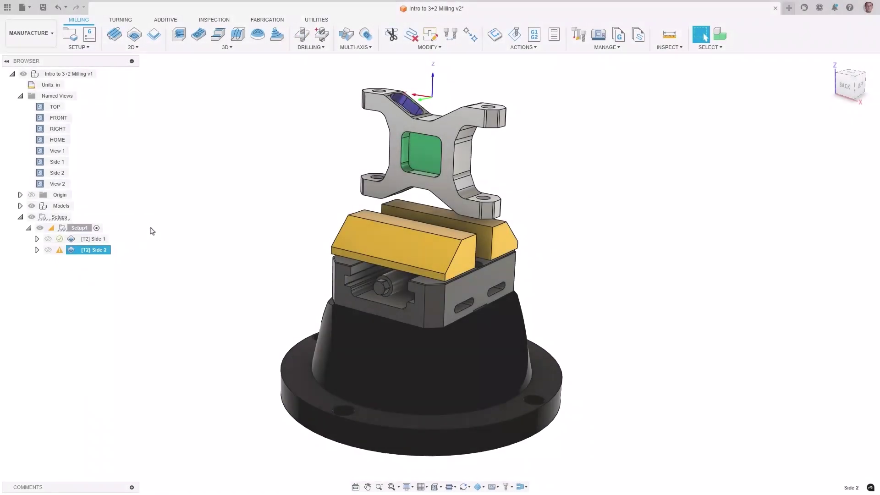
# Enable Tool Orientation for the Side 2 pocket operation and use the green pocket's floor face as its Z axis.
pyautogui.click(93, 239)
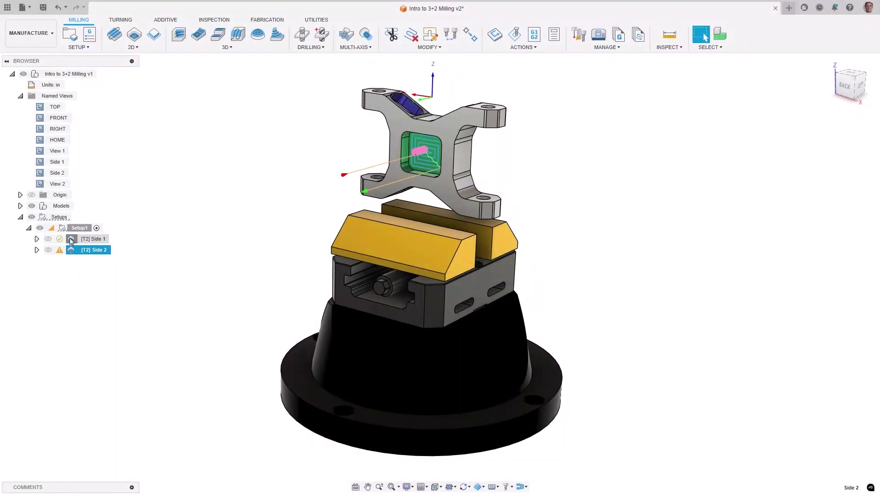
pyautogui.doubleClick(39, 162)
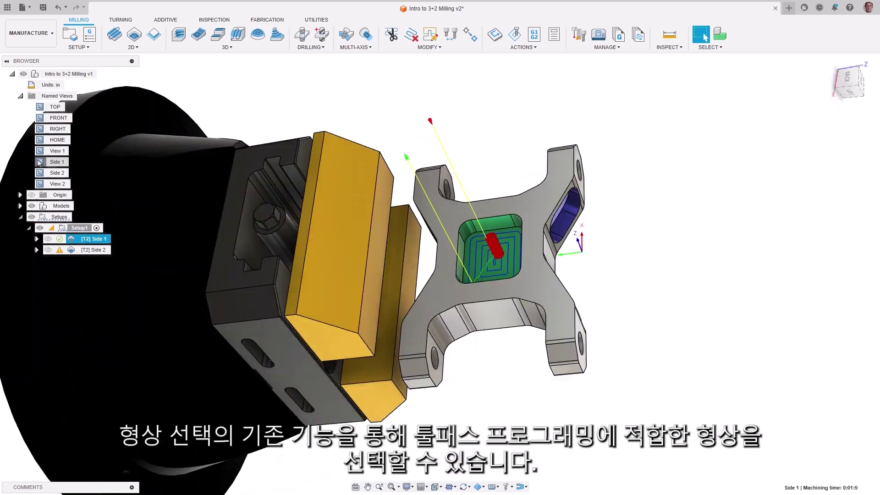
pyautogui.doubleClick(38, 175)
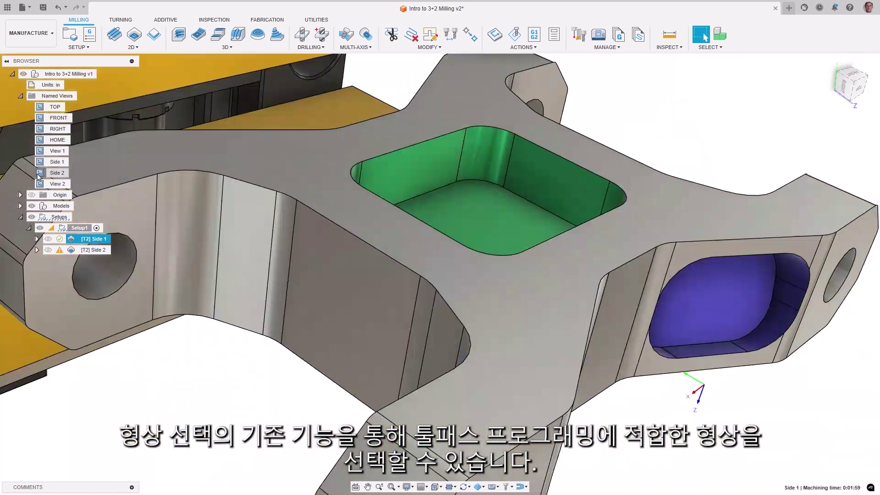
pyautogui.doubleClick(71, 250)
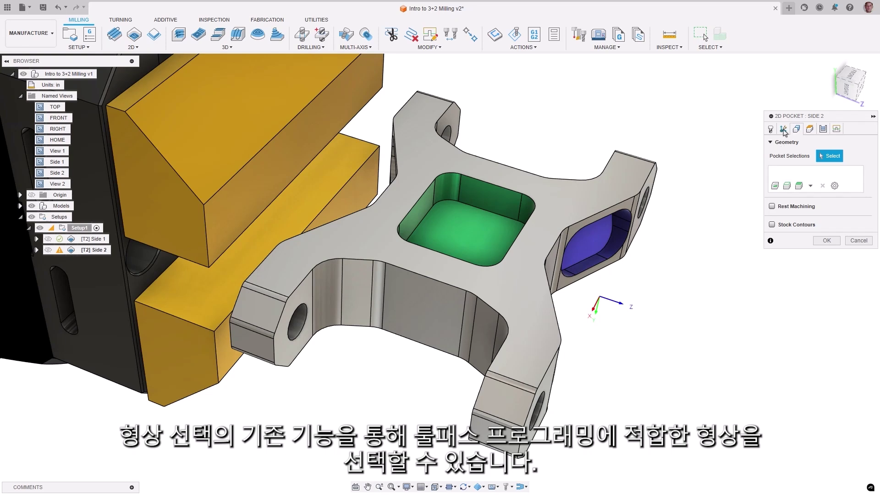
pyautogui.click(783, 131)
pyautogui.click(778, 174)
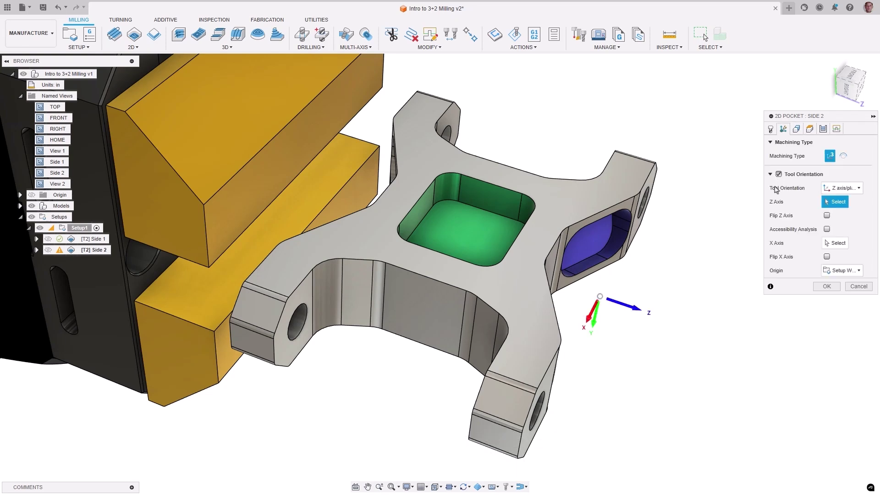
pyautogui.click(473, 236)
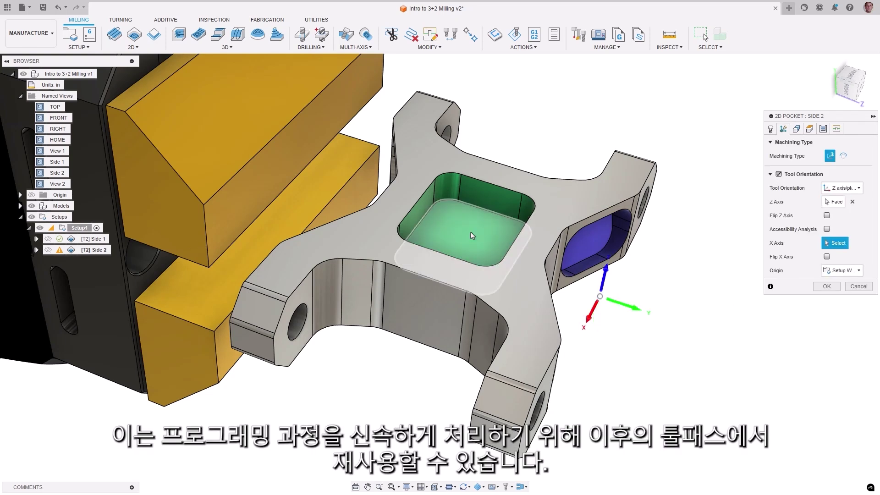
# Reuse the Side 1 toolpath's pocket selections as the geometry for the Side 2 pocket operation.
pyautogui.click(796, 130)
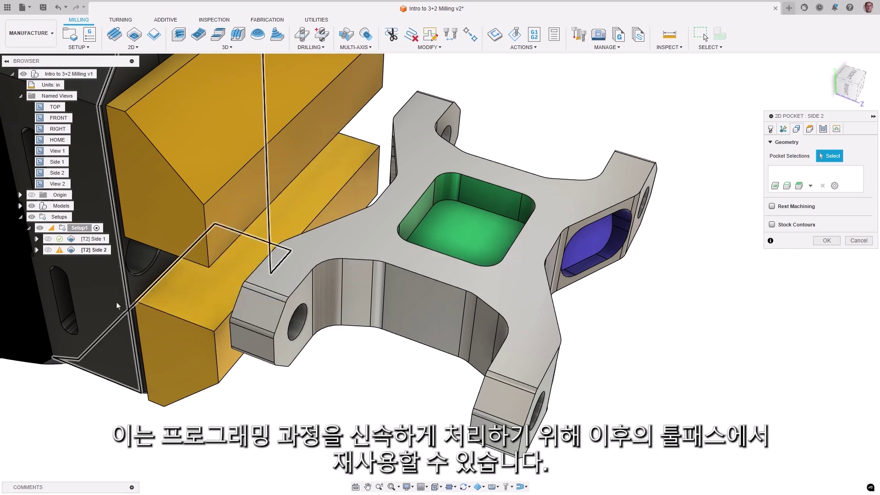
pyautogui.click(37, 239)
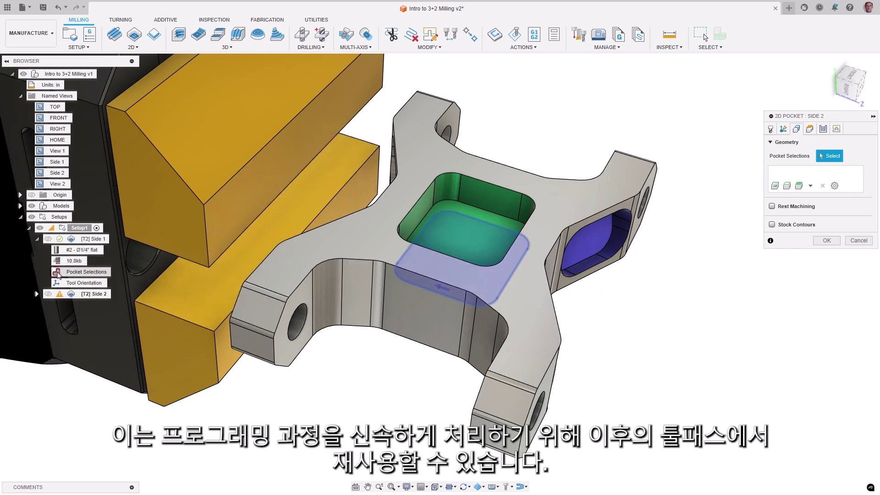
pyautogui.click(85, 272)
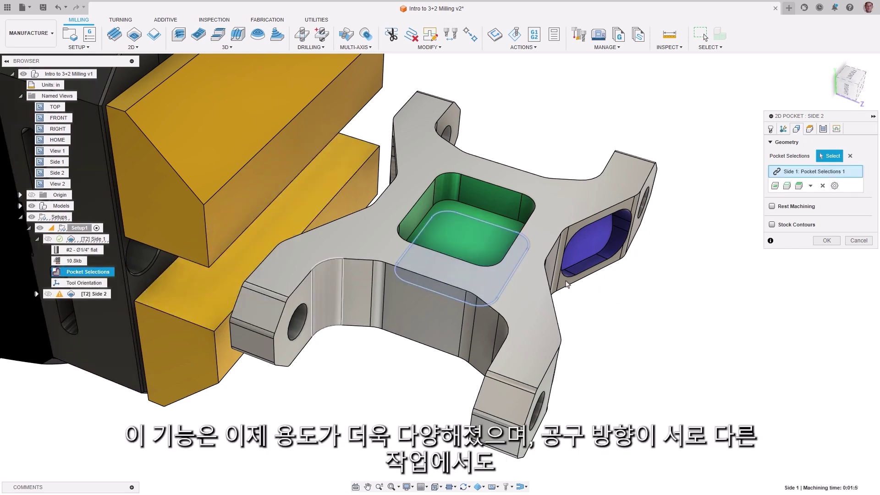
# Set the Side 2 operation's bottom height from a selection of the green pocket's floor face and generate the toolpath.
pyautogui.click(810, 129)
pyautogui.click(841, 340)
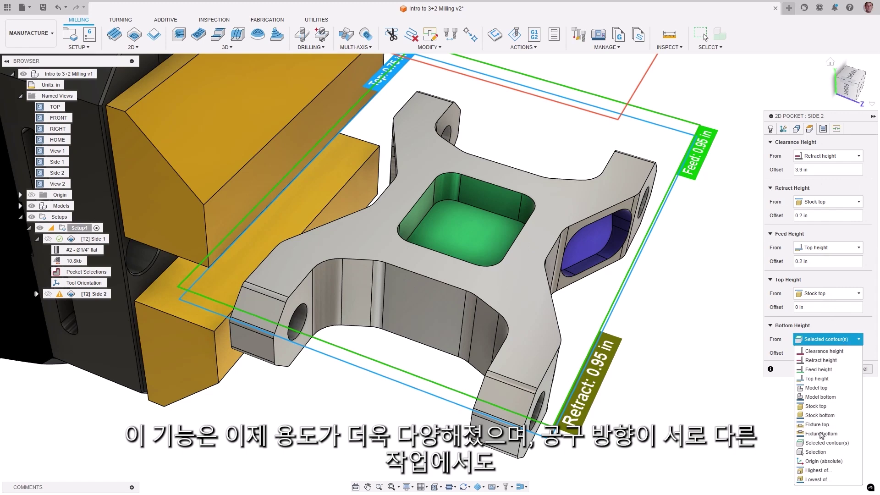
pyautogui.click(816, 452)
pyautogui.click(499, 259)
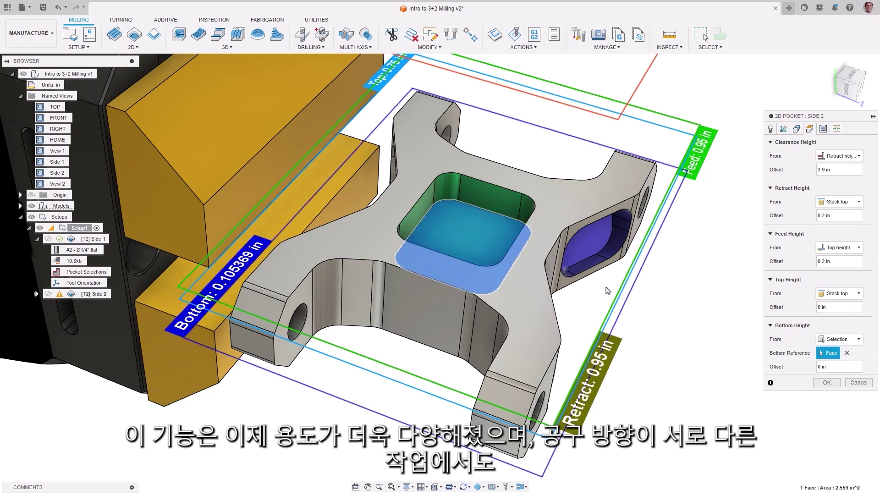
pyautogui.click(826, 382)
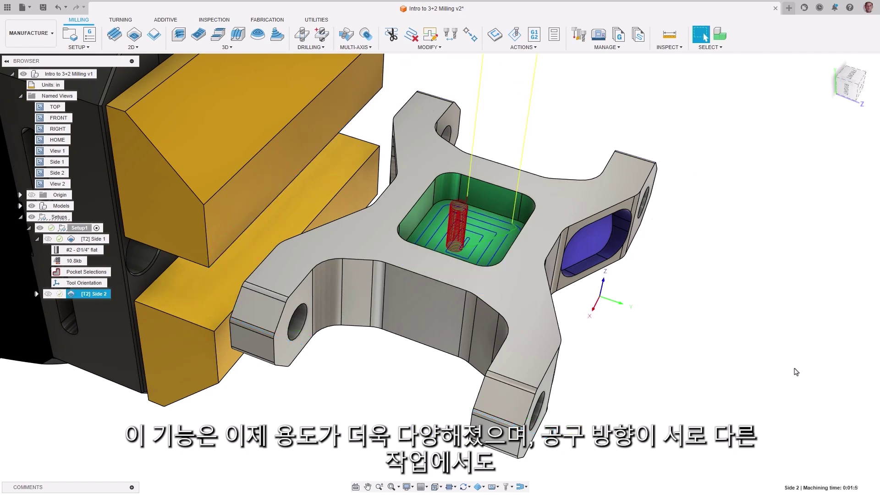
# Examine the Side 1 and Side 2 toolpaths on the part from the View 1 and View 2 named views.
pyautogui.doubleClick(55, 150)
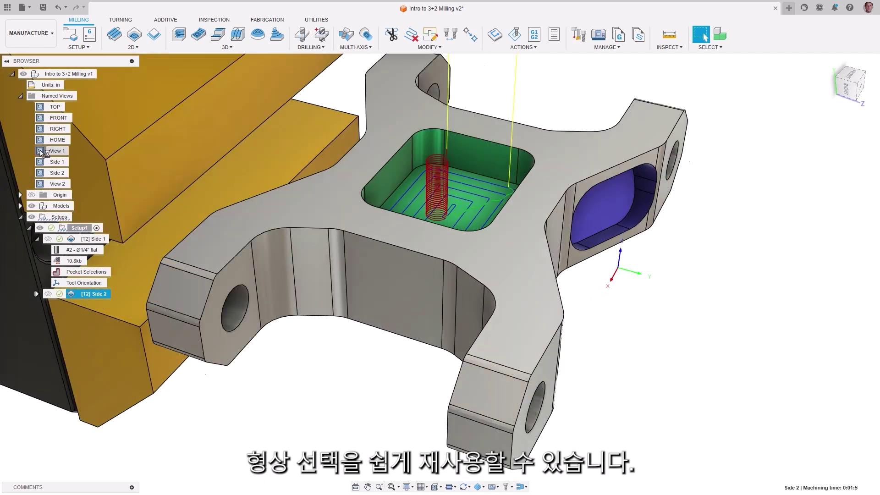
pyautogui.click(71, 240)
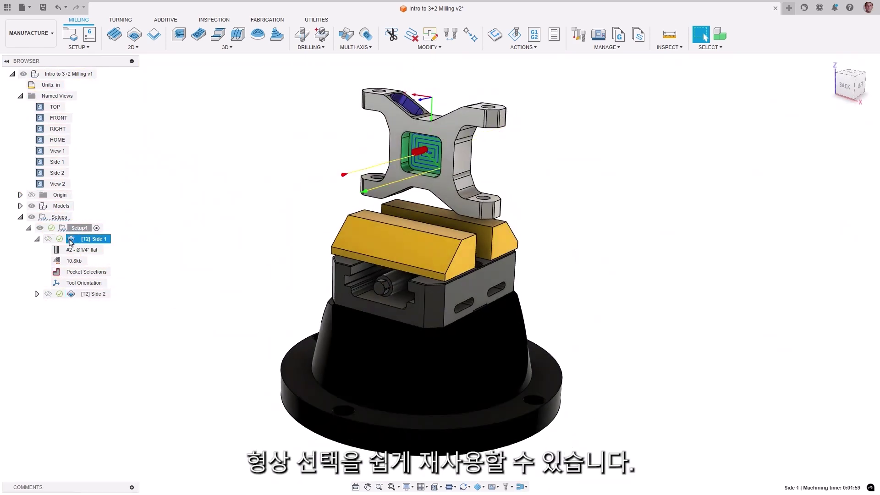
pyautogui.doubleClick(58, 184)
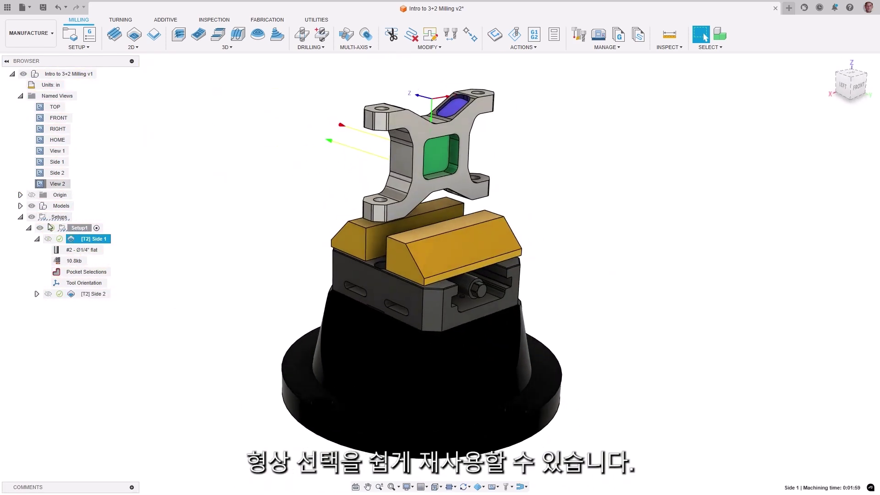
pyautogui.click(72, 296)
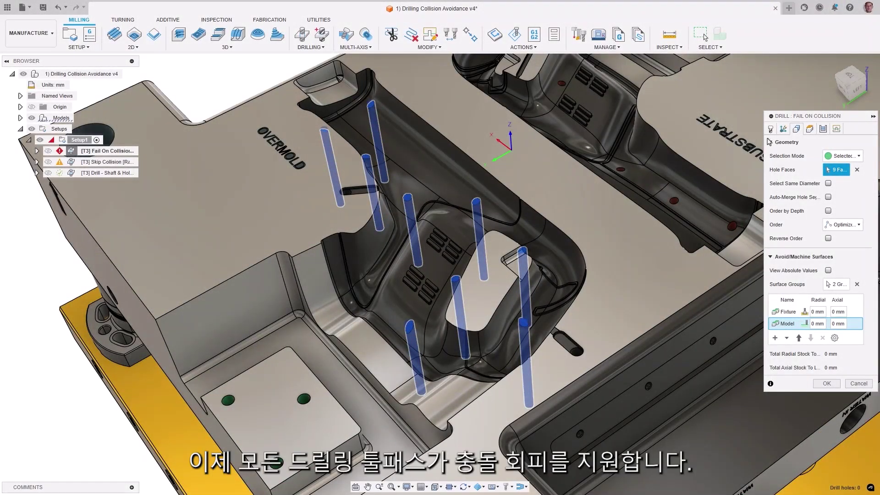
# Enable Shaft & Holder with the Fail on collision mode for the Fail On Collision drilling operation and open its error log.
pyautogui.click(772, 129)
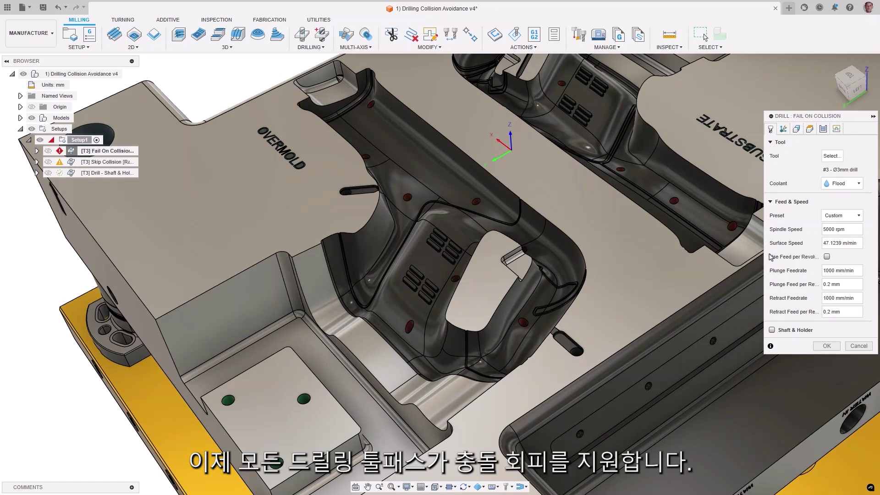
pyautogui.click(772, 330)
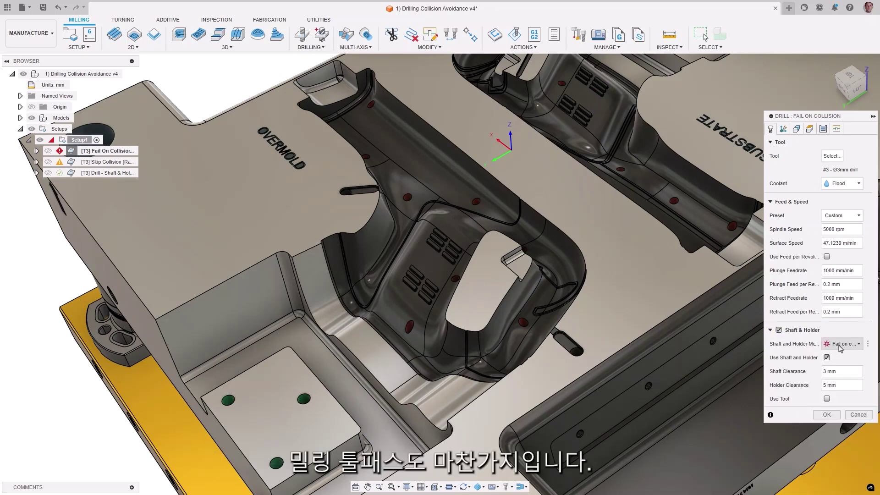
pyautogui.click(856, 344)
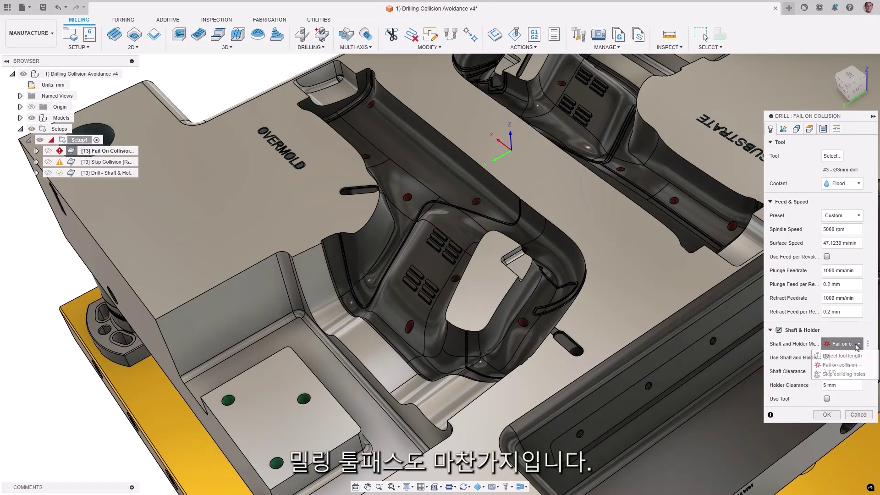
pyautogui.click(847, 366)
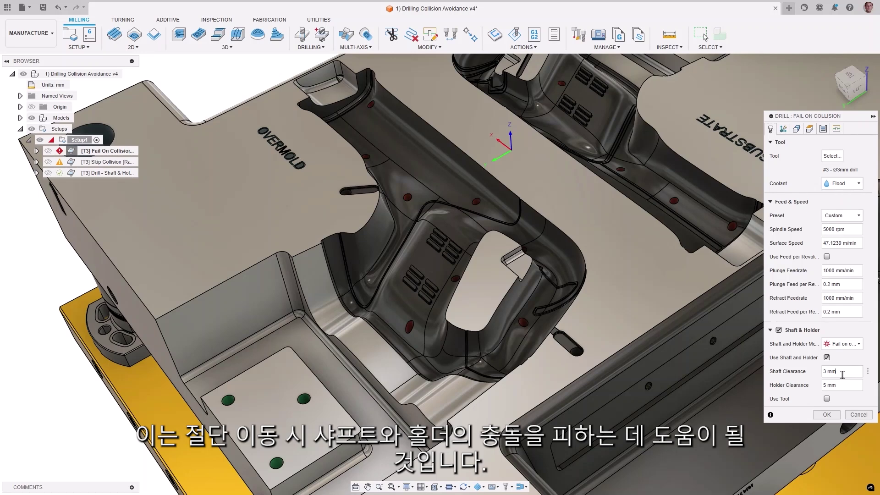
pyautogui.moveTo(842, 375); pyautogui.dragTo(820, 392)
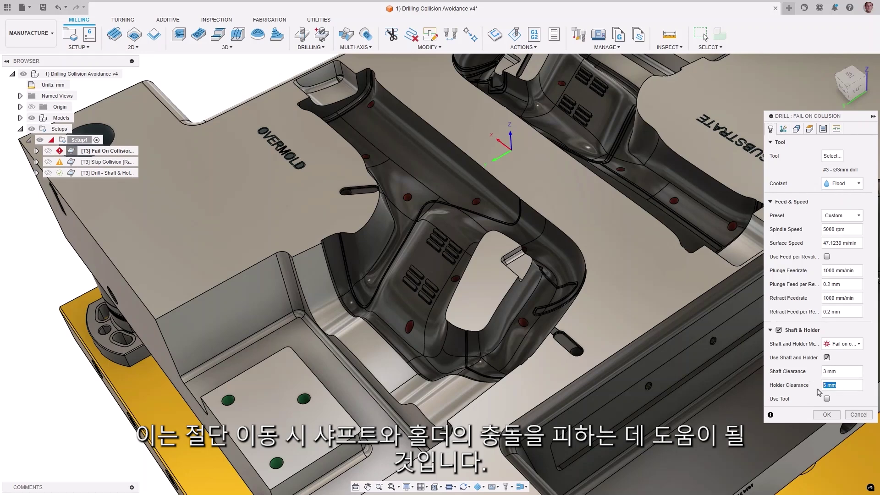
pyautogui.click(824, 419)
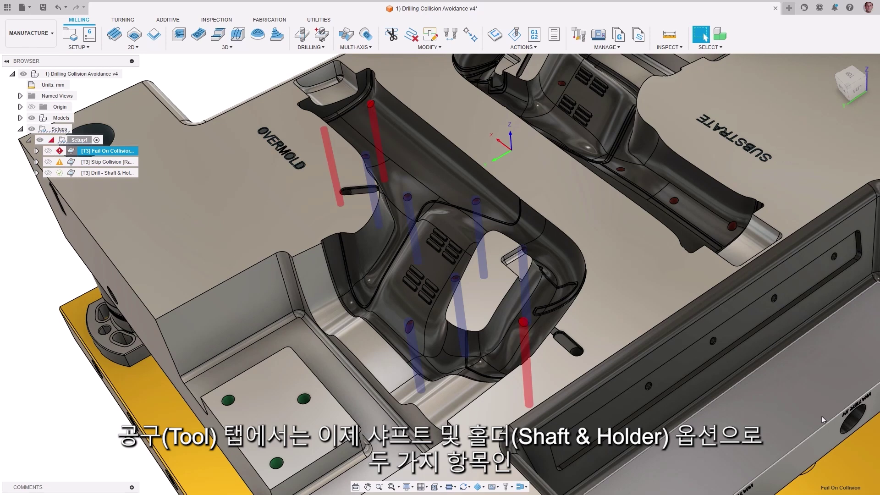
pyautogui.click(59, 151)
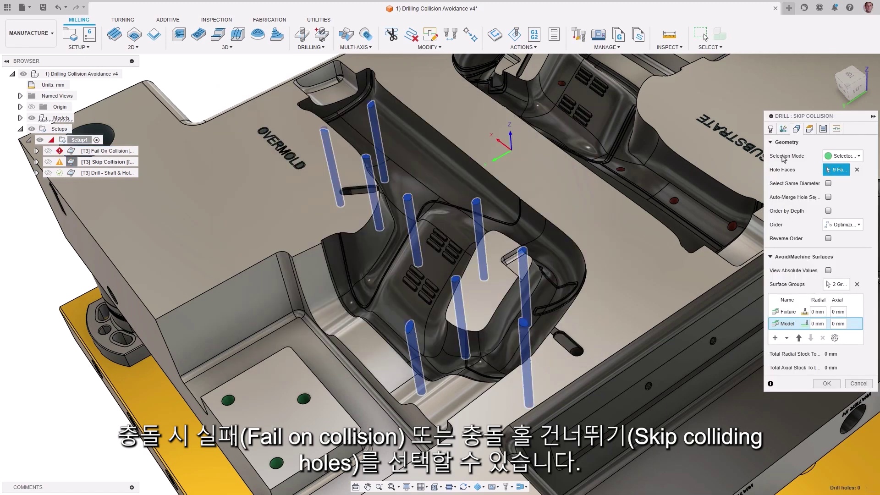
# Enable Shaft & Holder with Skip colliding holes for the Skip Collision drilling operation and review its warning log.
pyautogui.click(771, 129)
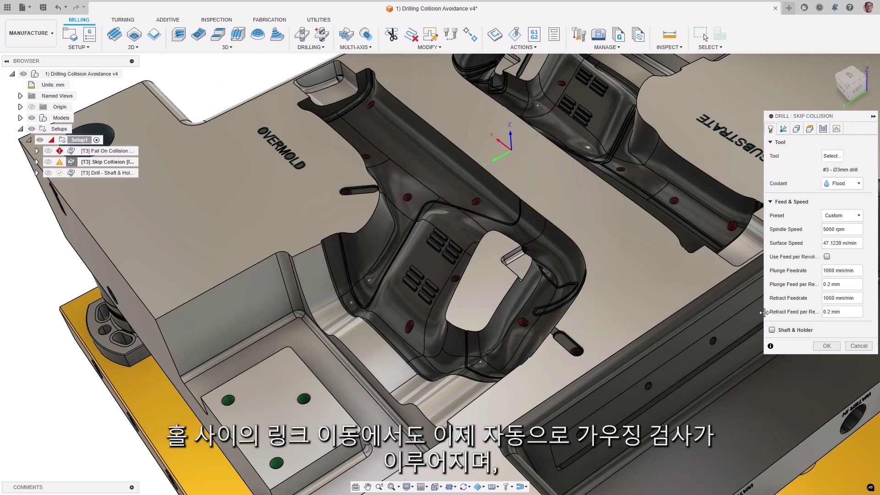
pyautogui.click(772, 330)
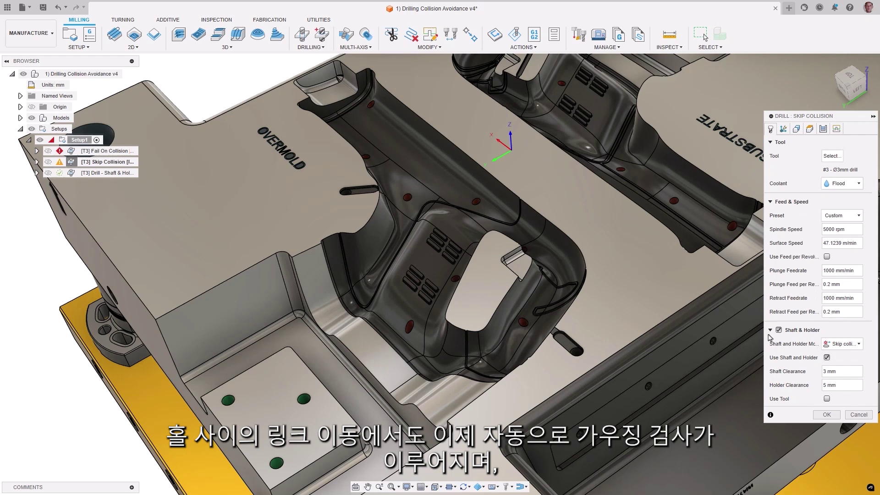
pyautogui.click(858, 344)
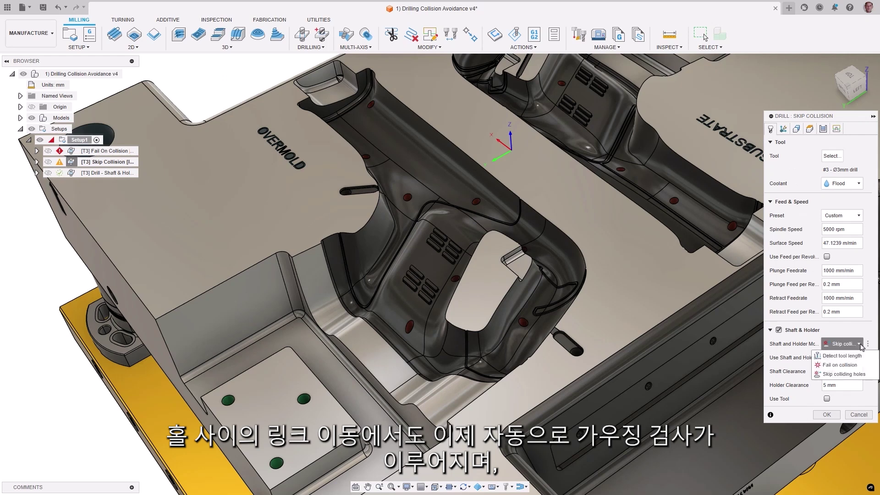
pyautogui.click(853, 375)
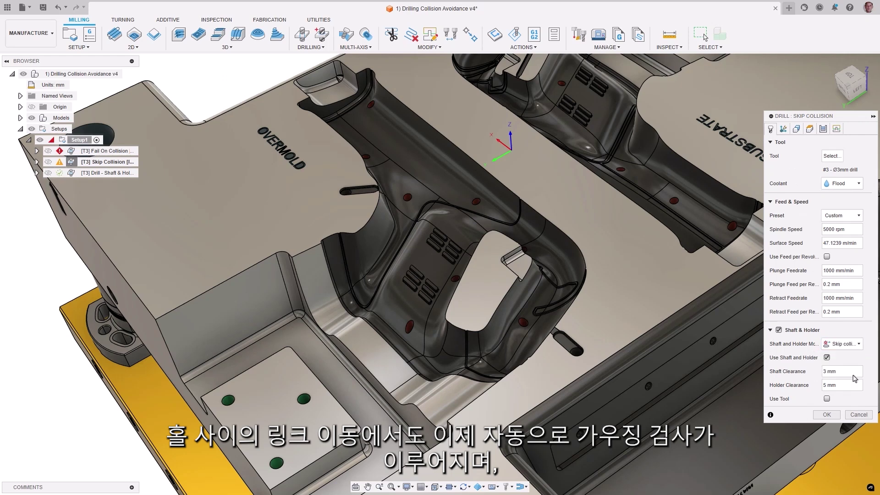
pyautogui.click(827, 415)
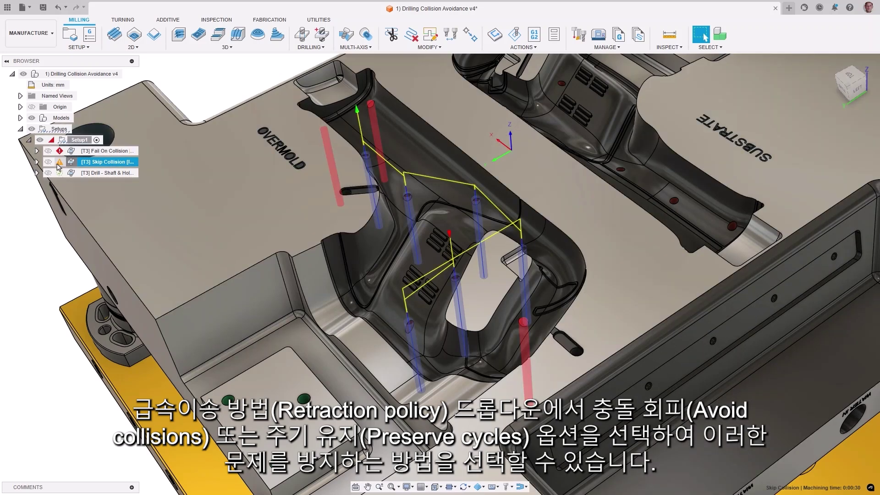
pyautogui.click(58, 163)
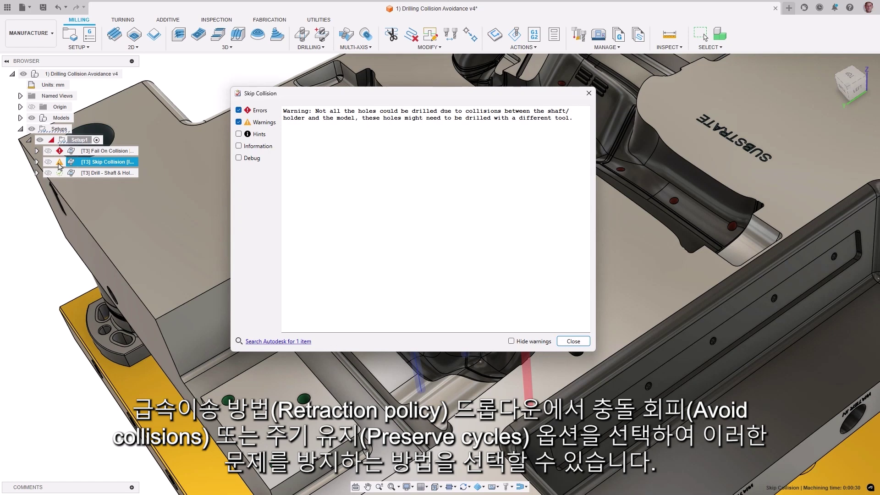
pyautogui.click(580, 344)
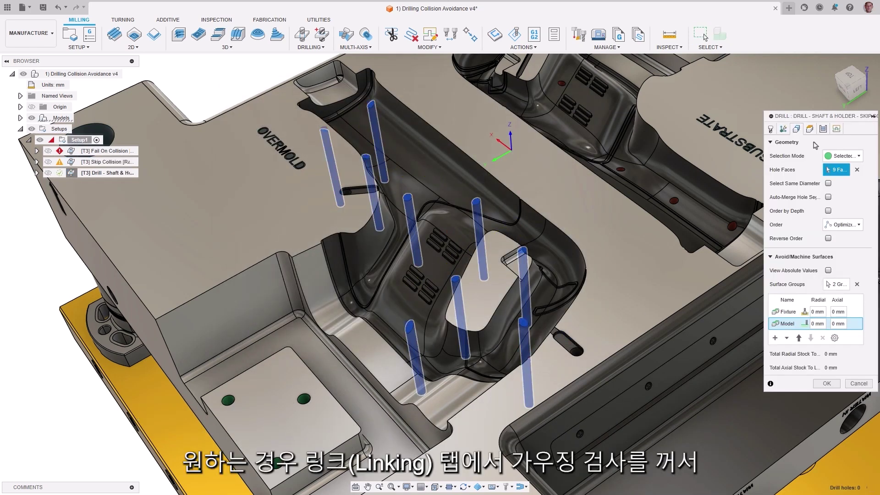
# Look at the Retraction Policy options in the linking settings of the Drill - Shaft & Holder operation.
pyautogui.click(837, 129)
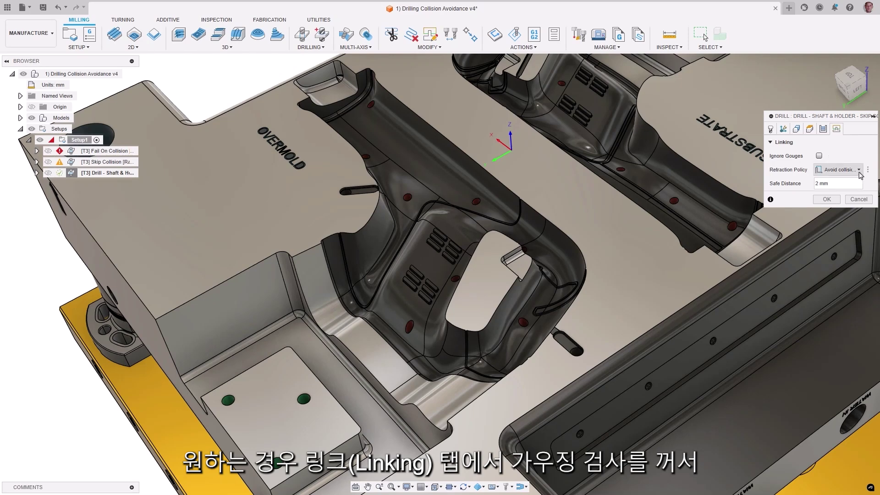
pyautogui.click(860, 172)
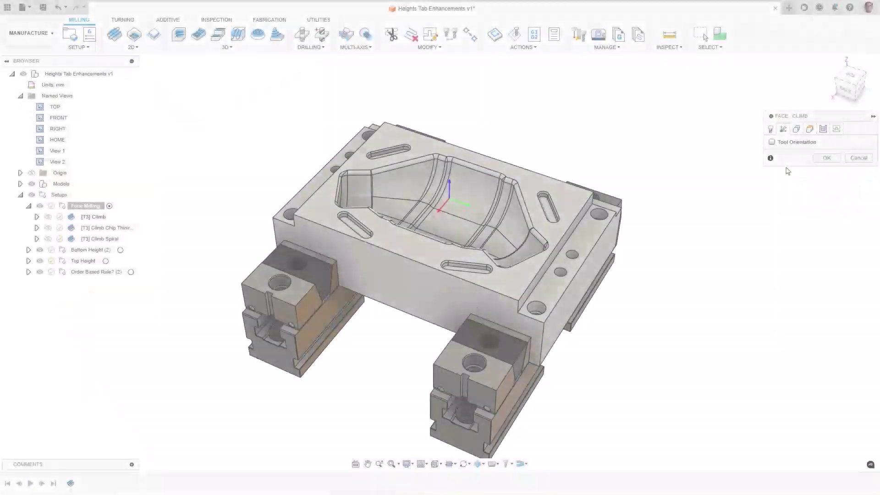
# Examine the reference options for the clearance, retract, feed and top heights of the Climb face operation.
pyautogui.click(810, 129)
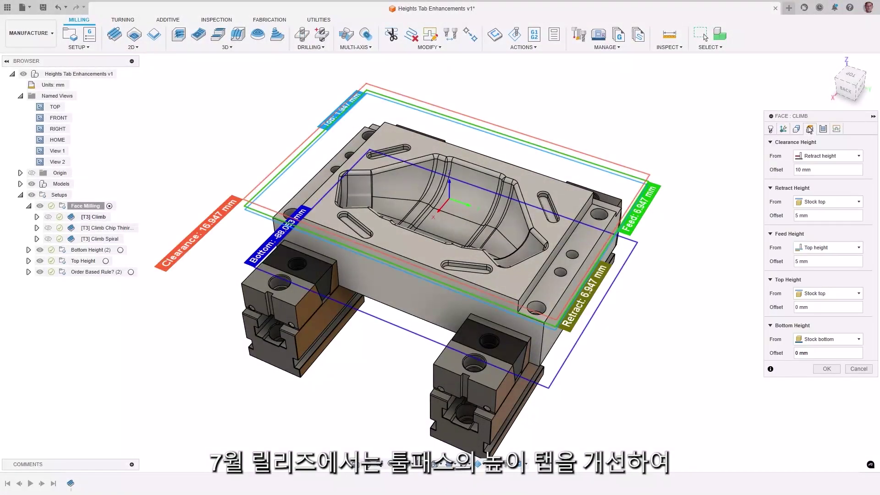
pyautogui.click(858, 156)
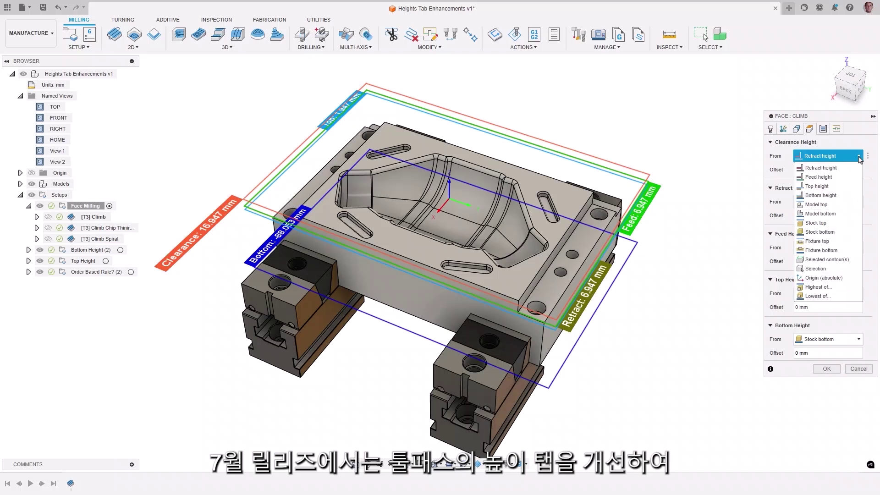
pyautogui.click(858, 157)
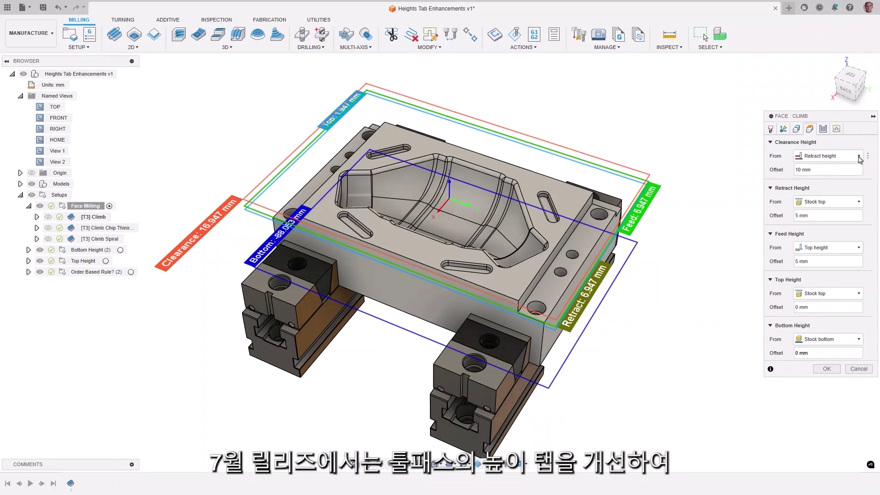
pyautogui.click(855, 202)
pyautogui.click(855, 203)
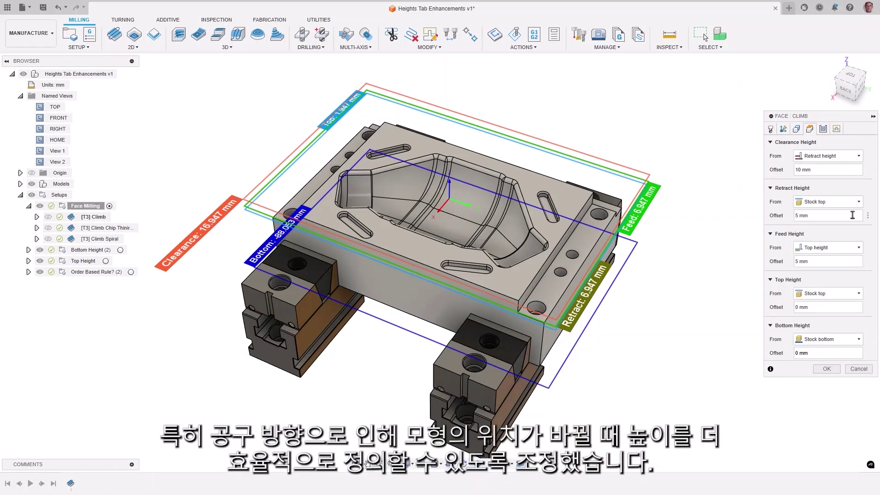
pyautogui.click(856, 252)
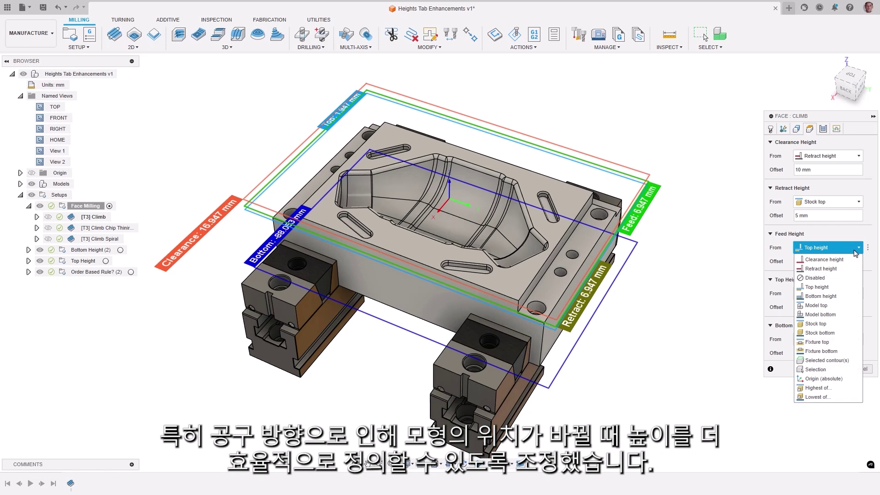
pyautogui.click(856, 254)
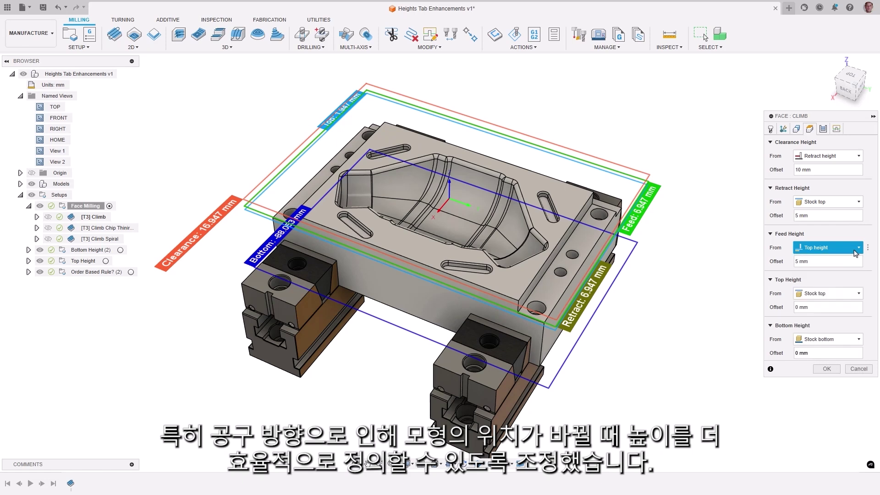
pyautogui.click(858, 295)
pyautogui.click(858, 295)
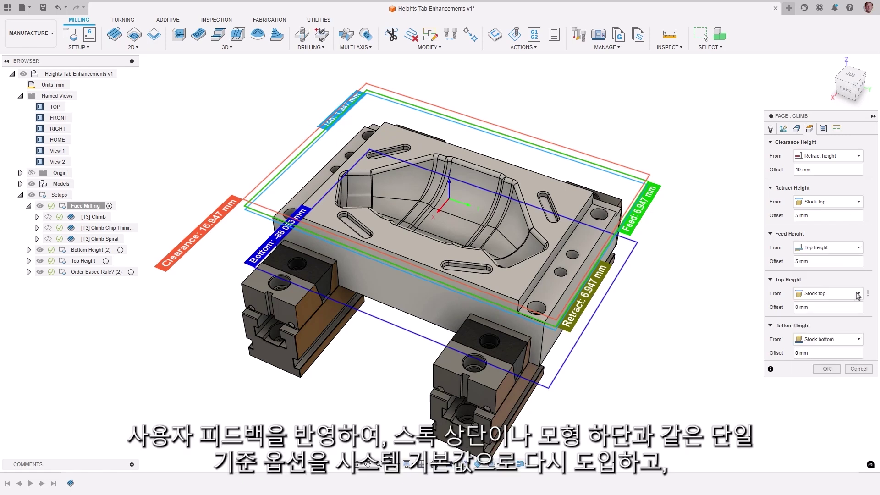
# Set the Climb face operation's bottom height reference to Lowest of.
pyautogui.click(852, 341)
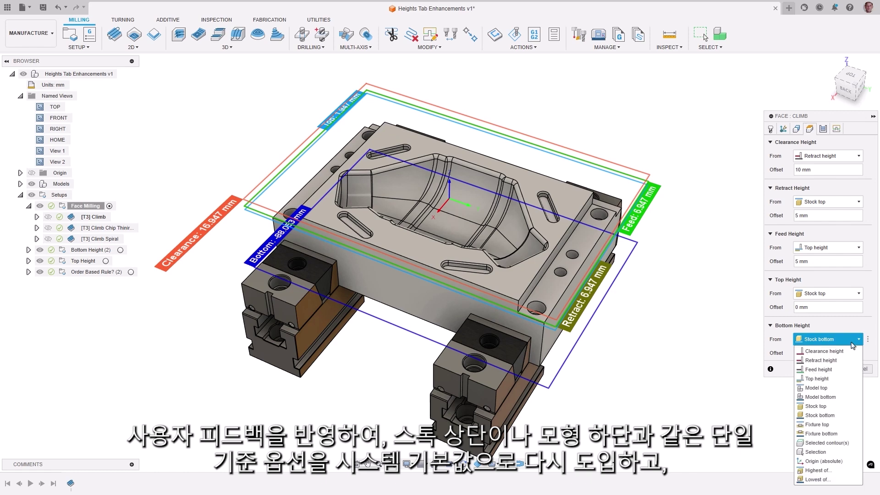
pyautogui.click(824, 480)
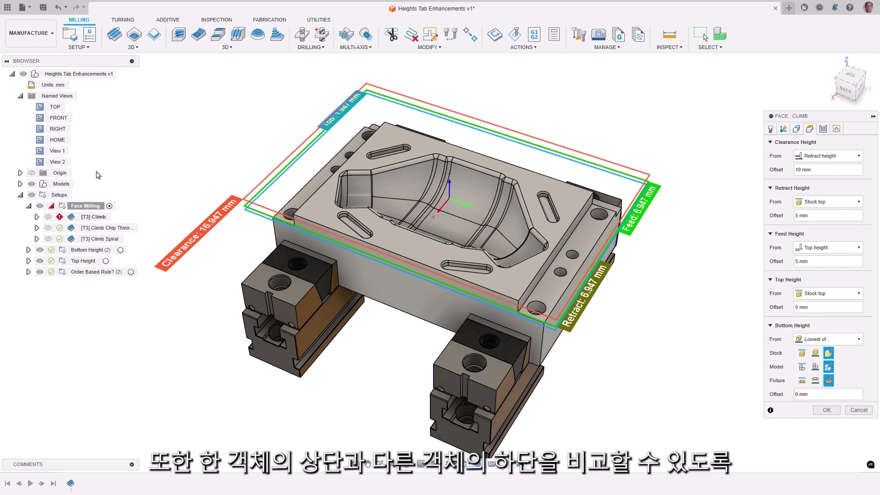
# In View 2, base the Climb face operation's bottom height on the stock bottom, trying the fixture bottom before ignoring the fixture.
pyautogui.doubleClick(43, 162)
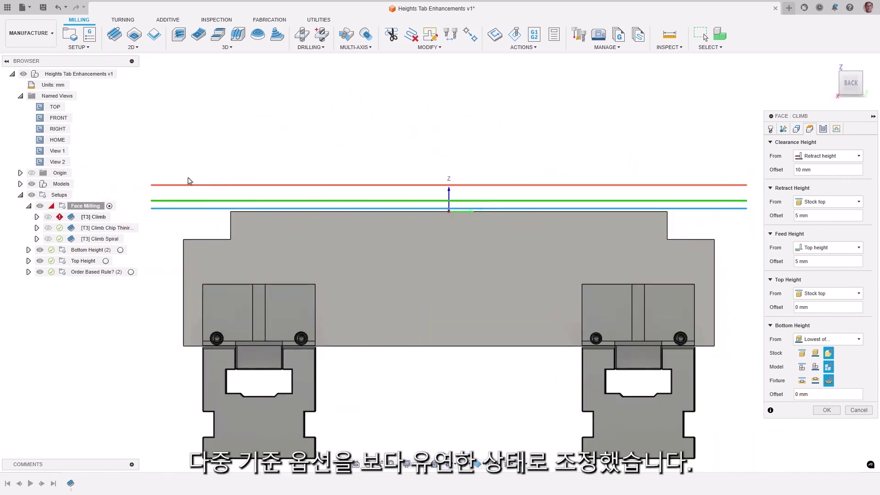
pyautogui.click(815, 353)
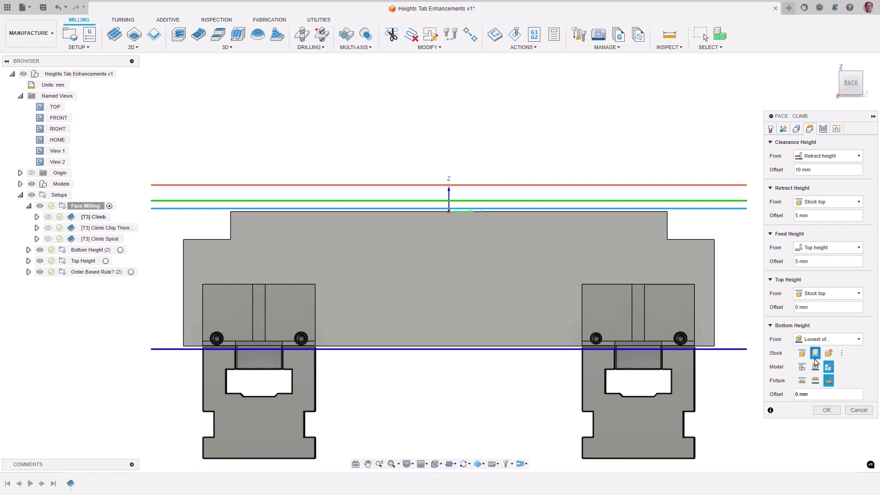
pyautogui.click(816, 381)
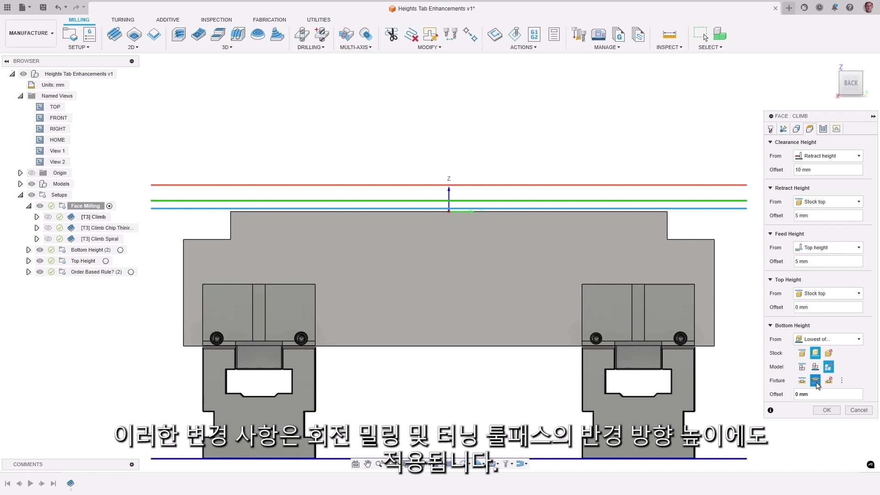
pyautogui.click(829, 381)
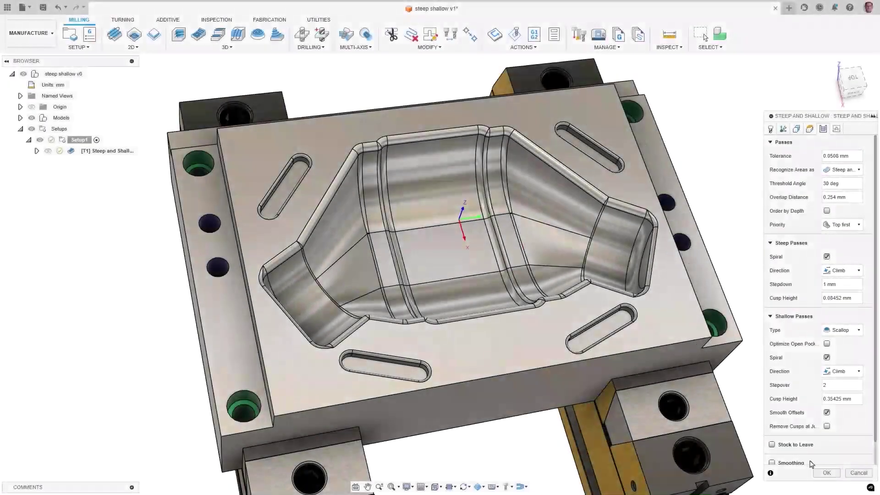
# Accept the pass settings of the Steep and Shallow operation and the Corner operation to calculate their toolpaths.
pyautogui.click(826, 473)
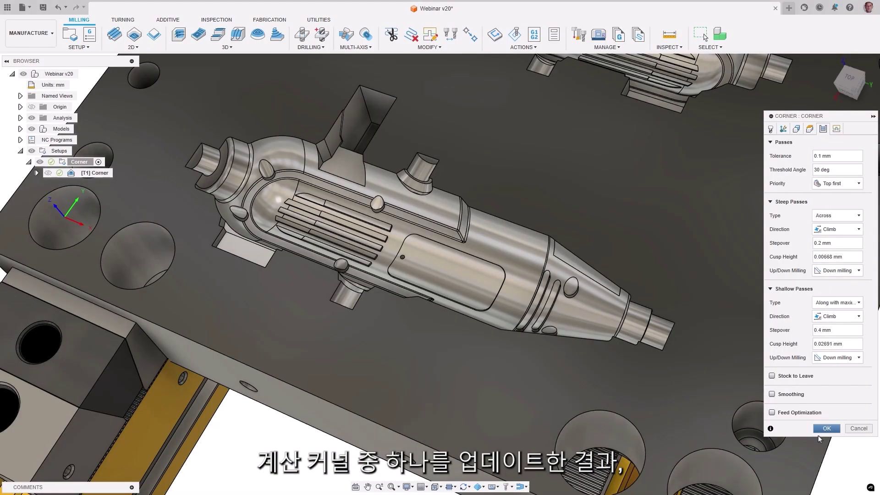
pyautogui.click(823, 430)
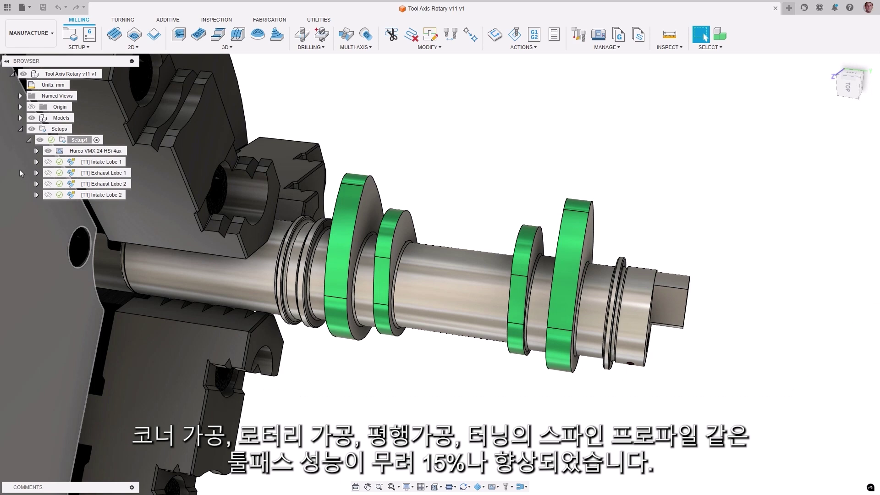
# View the toolpaths of Intake Lobe 1, Exhaust Lobe 1, Exhaust Lobe 2 and Intake Lobe 2 on the camshaft.
pyautogui.click(85, 163)
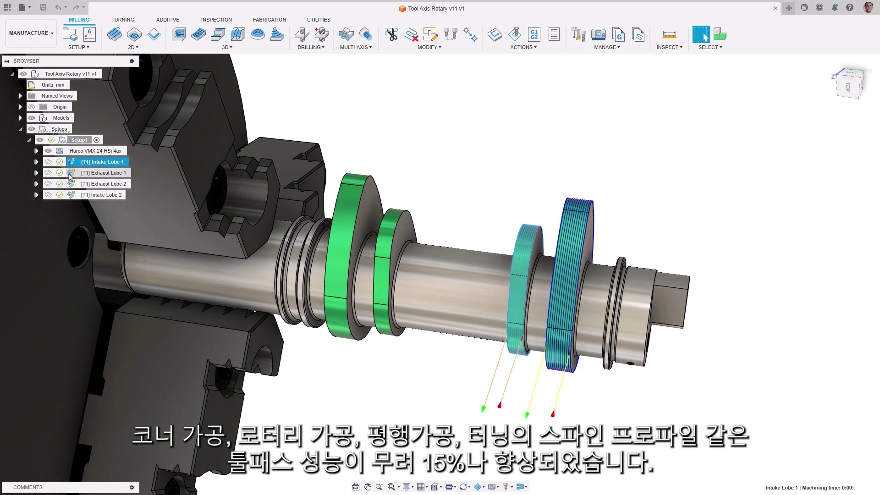
pyautogui.click(70, 173)
pyautogui.click(70, 184)
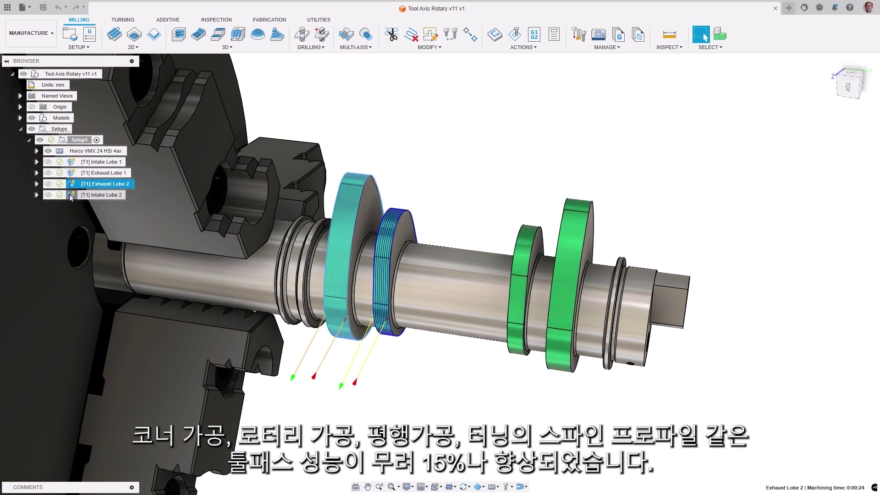
pyautogui.click(71, 196)
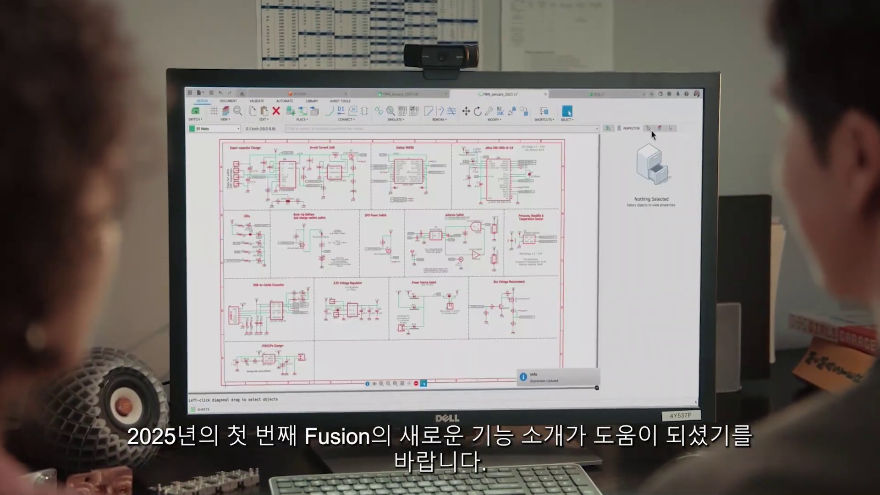
pyautogui.click(651, 130)
pyautogui.click(642, 281)
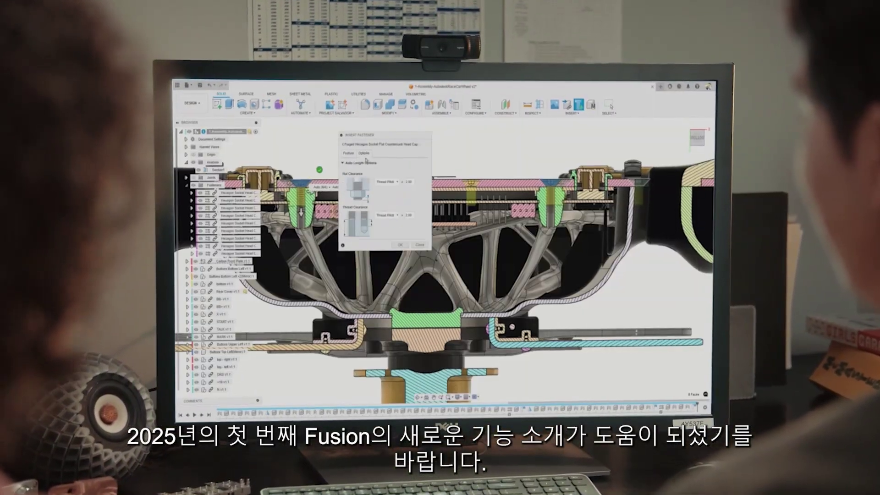